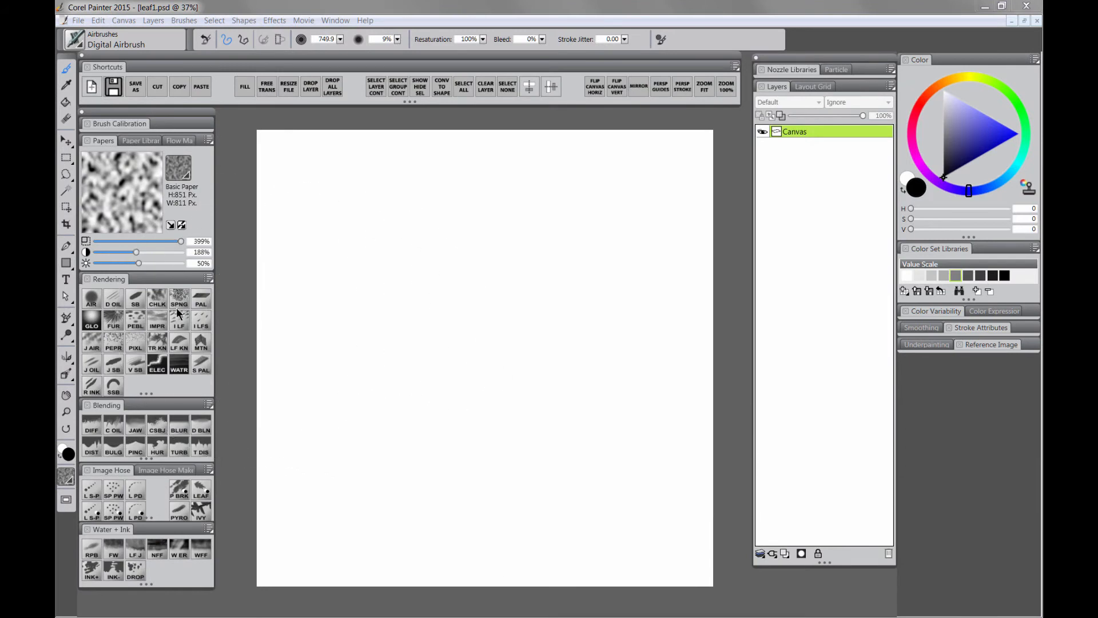
Step: Turn on mirror painting with a vertical symmetry line and set the Detail Oils Brush to a medium gray
left_click(68, 360)
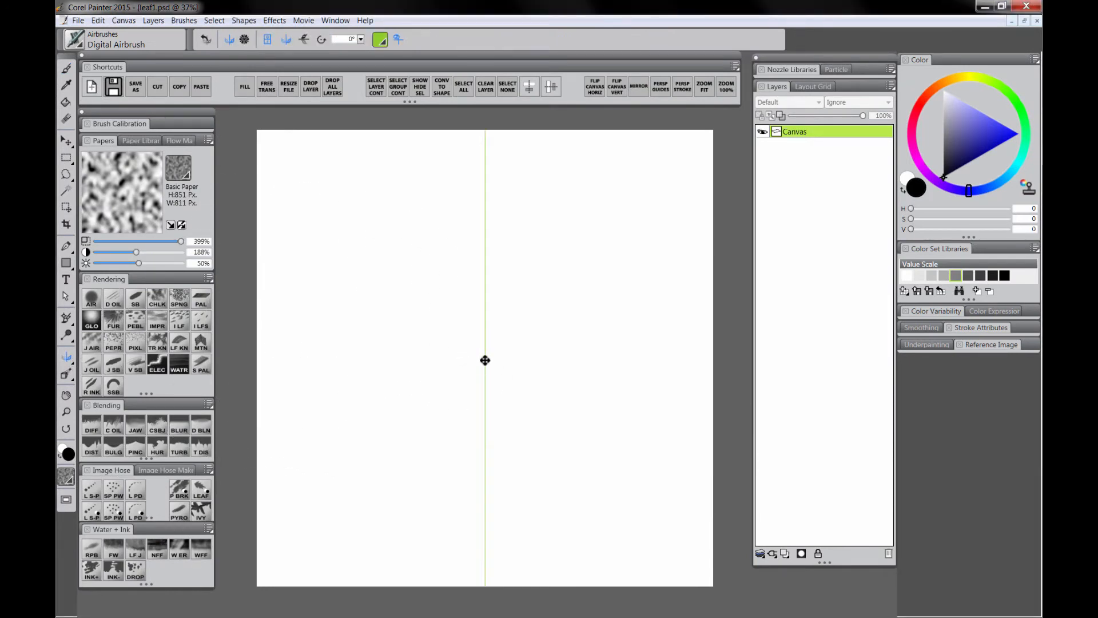
left_click(114, 305)
left_click_drag(943, 174, 936, 150)
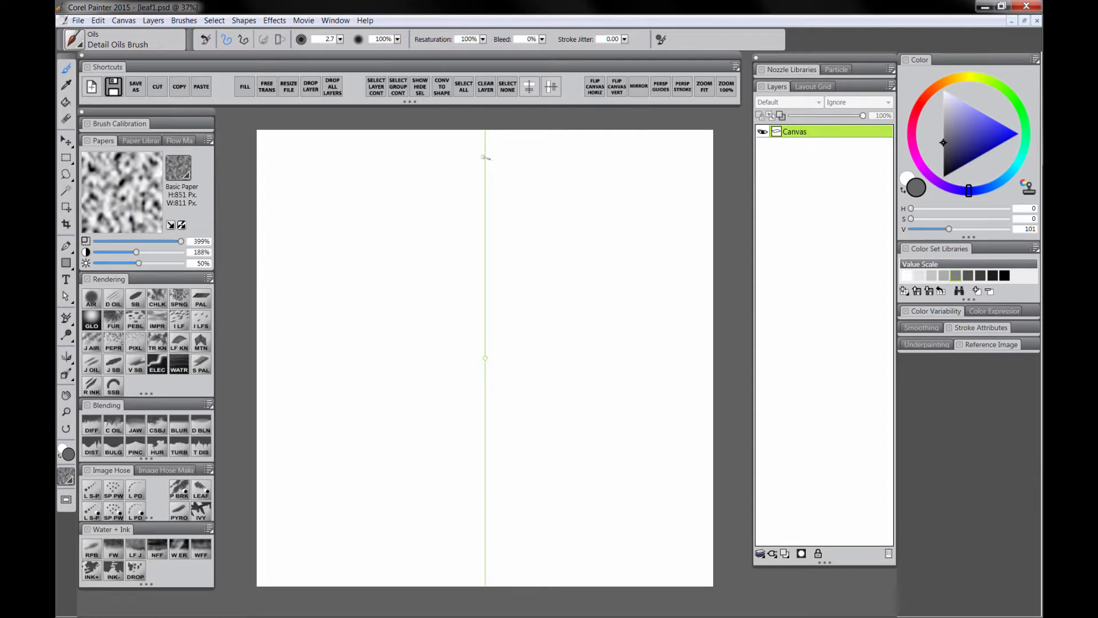
Step: Sketch the leaf's central midrib and mirrored main veins radiating from a point low on the midrib
left_click_drag(485, 149, 486, 367)
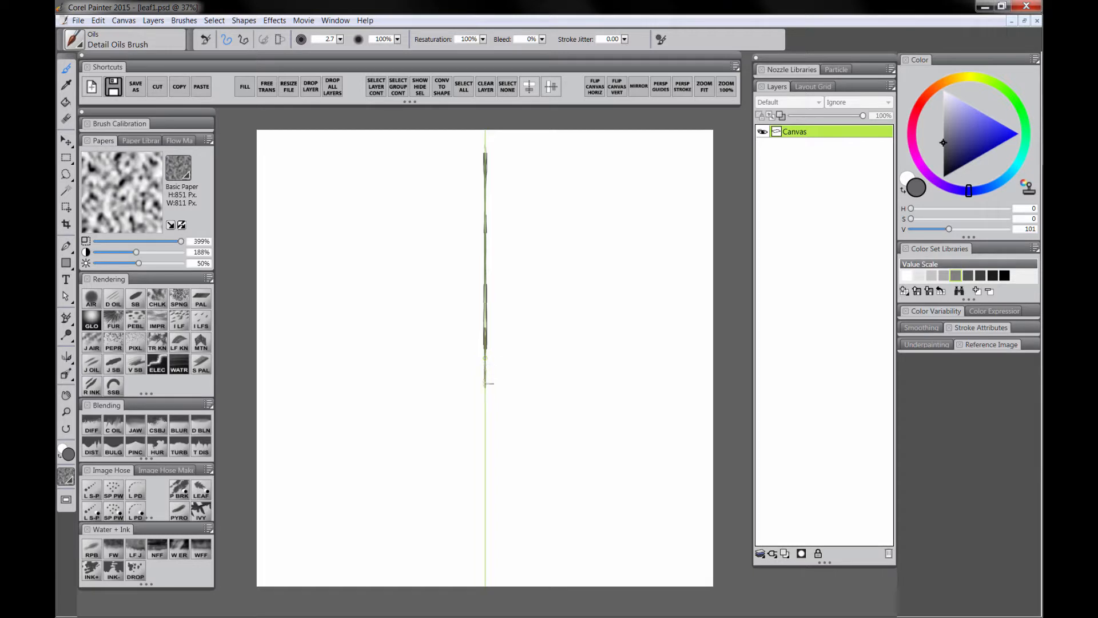
left_click_drag(485, 405, 485, 470)
mouse_move(487, 444)
left_mouse_down()
mouse_move(523, 491)
mouse_move(623, 201)
left_mouse_up()
left_click_drag(496, 437, 679, 361)
Step: Sketch the mirrored jagged maple leaf outline around the veins, with pointed lobes and deep notches between them
left_click_drag(631, 424, 618, 452)
left_click_drag(486, 138, 517, 153)
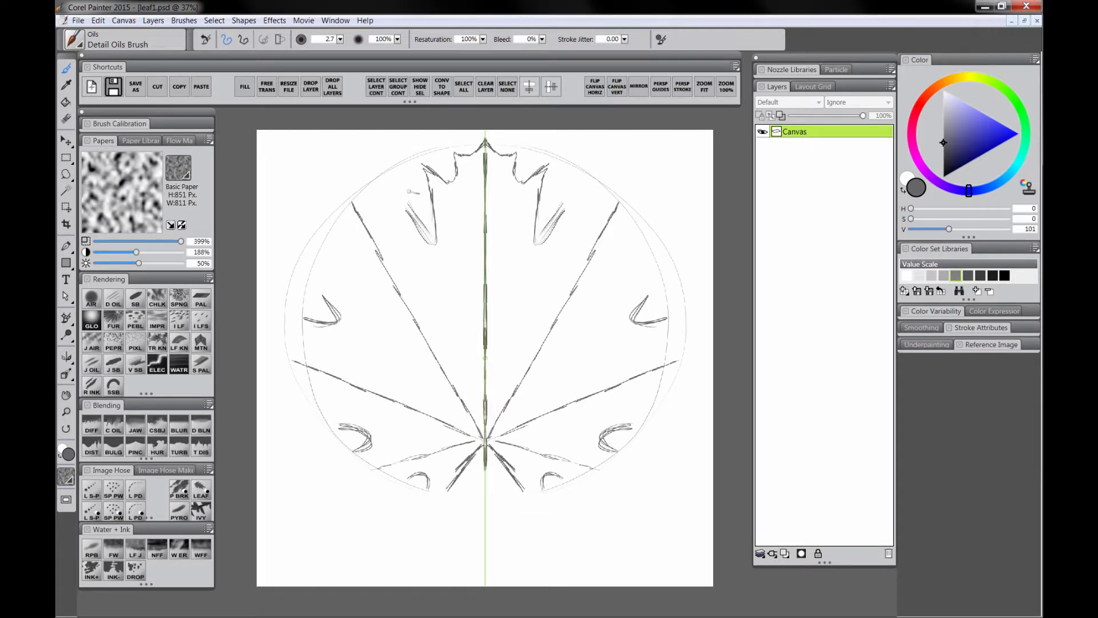
left_click_drag(572, 192, 625, 187)
left_click_drag(648, 259, 618, 300)
left_click_drag(305, 324, 278, 348)
left_click_drag(288, 378, 312, 433)
left_click_drag(430, 192, 445, 275)
left_click_drag(339, 426, 392, 432)
mouse_move(392, 432)
left_mouse_down()
mouse_move(325, 464)
mouse_move(338, 514)
left_mouse_up()
left_click_drag(338, 515, 428, 488)
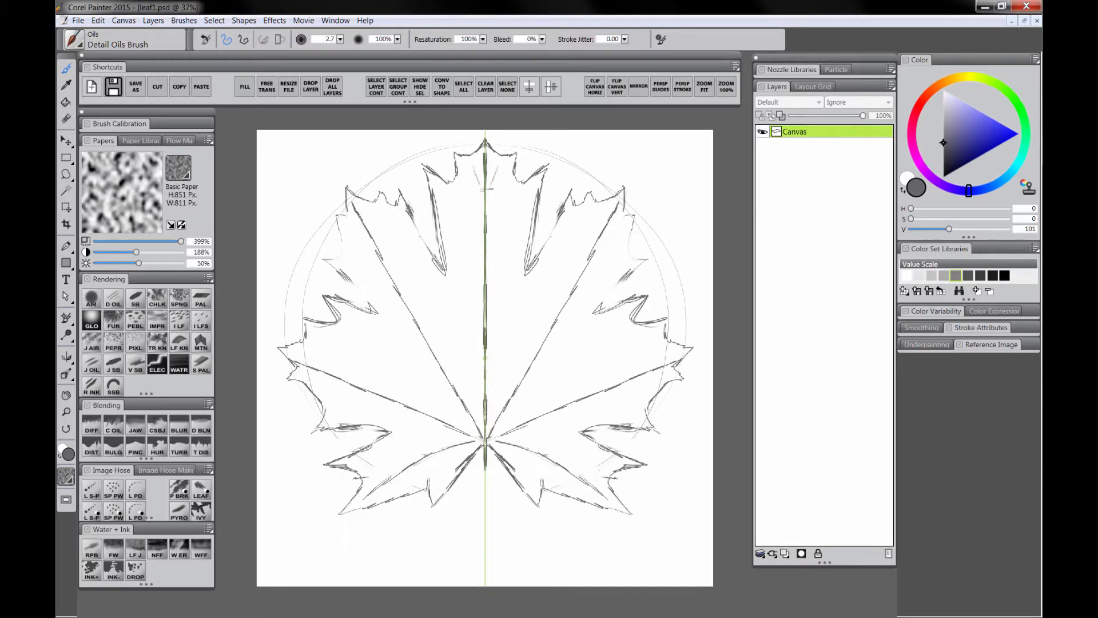
Step: Darken and refine the upper lobe tips and the notches between the lobes in the leaf outline sketch
left_click_drag(424, 163, 443, 253)
left_click_drag(346, 177, 342, 260)
left_click_drag(323, 260, 377, 312)
left_click_drag(339, 424, 382, 433)
left_click_drag(366, 184, 412, 158)
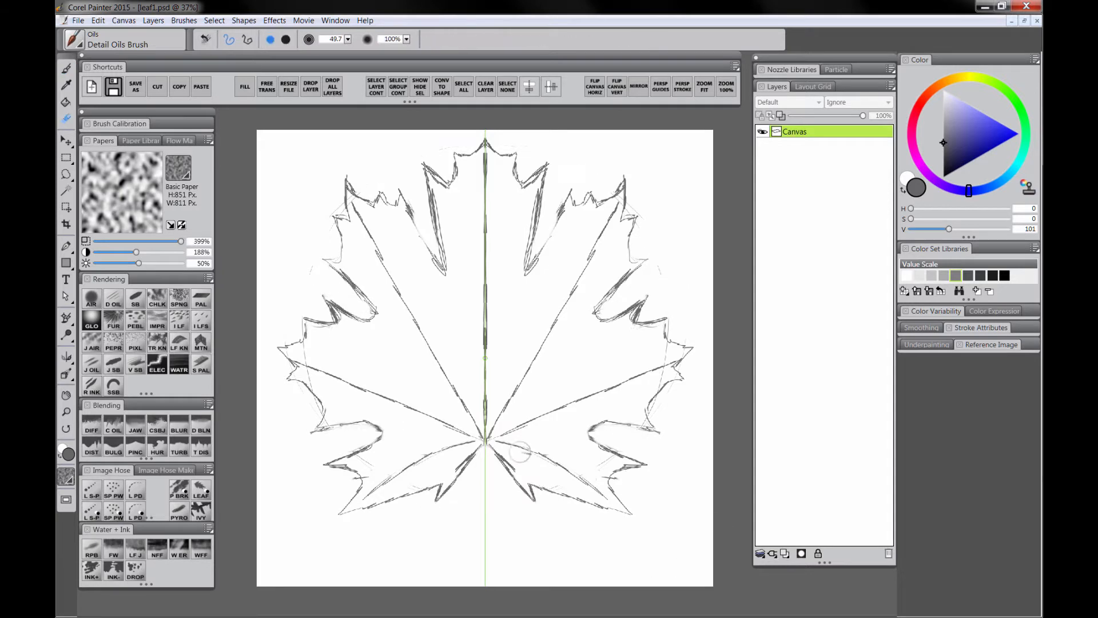
Step: Turn off mirror painting and sketch a single slightly curved stem descending from the leaf base
left_click(67, 357)
mouse_move(484, 441)
left_mouse_down()
mouse_move(303, 354)
mouse_move(510, 574)
left_mouse_up()
left_click(269, 41)
key("b")
Step: Sketch short secondary veins branching off the main veins in all the lobes
left_click_drag(483, 205, 463, 165)
left_click_drag(484, 258, 440, 197)
left_click_drag(487, 252, 529, 212)
left_click_drag(390, 276, 400, 212)
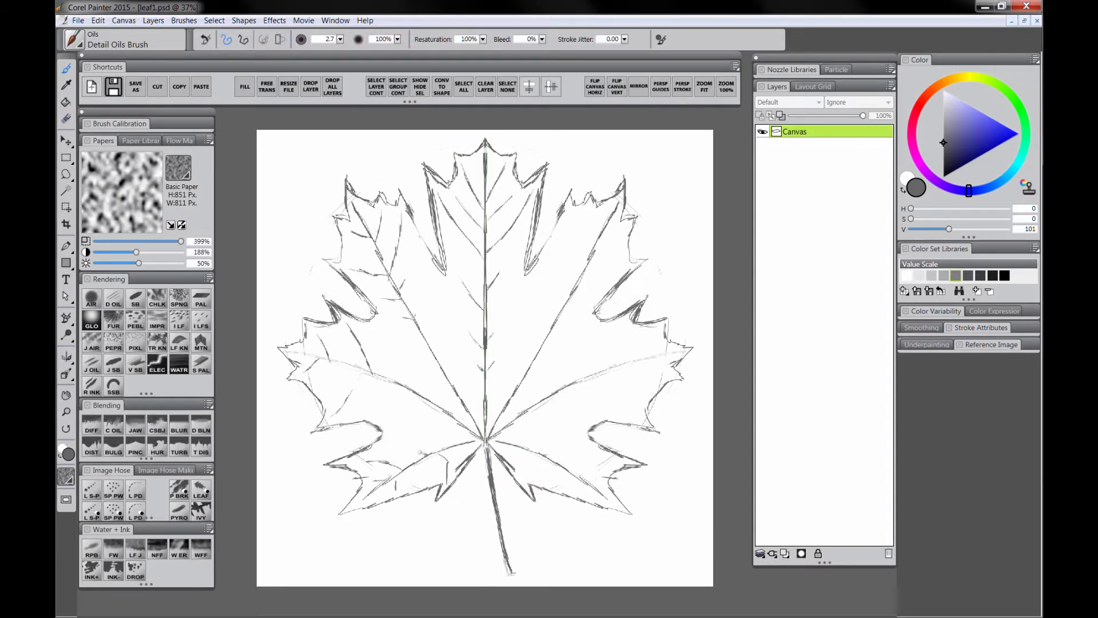
left_click_drag(578, 389, 631, 410)
key("e")
Step: Cut the entire sketch from the canvas and paste it onto a new layer
key("ctrl+a")
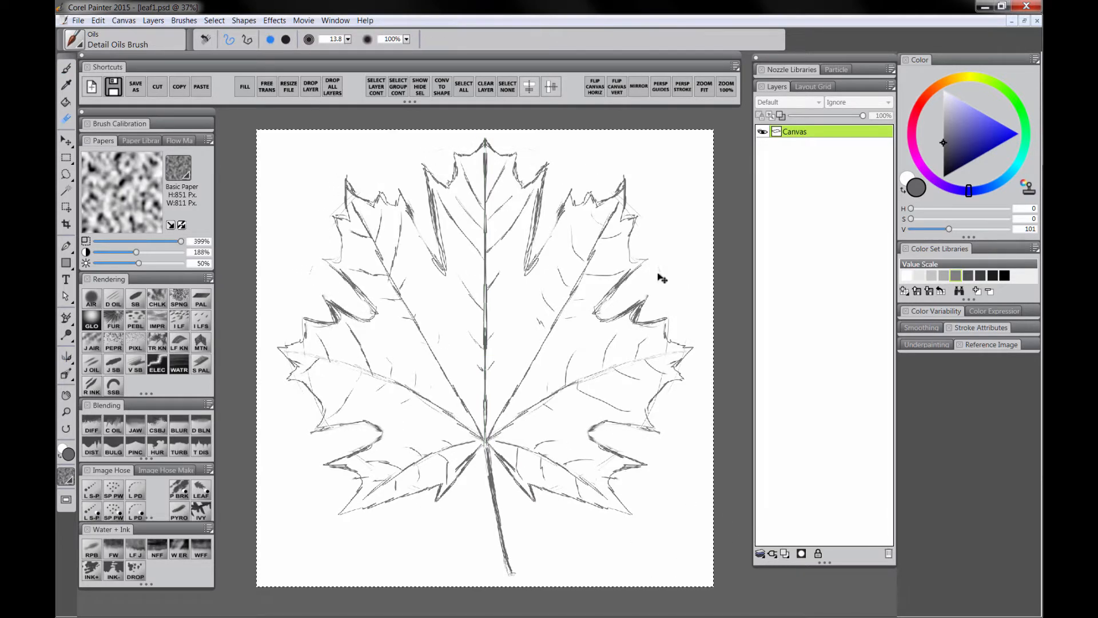
key("Delete")
key("ctrl+v")
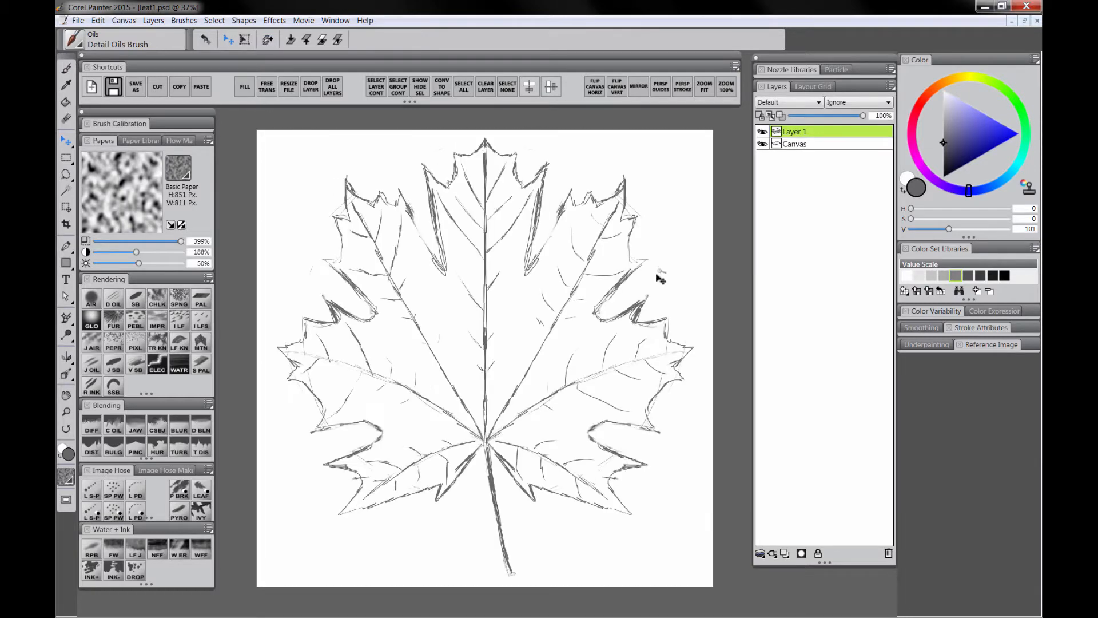
Step: Name the pasted layer sketch, lower its opacity to 30%, and set its composite method to Multiply
key("3")
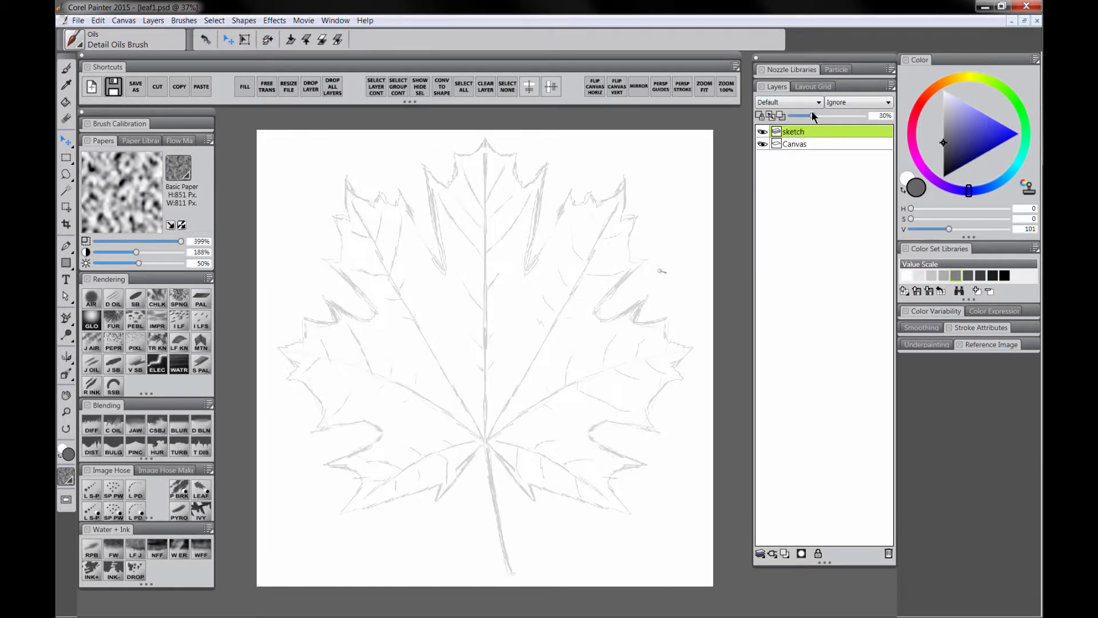
left_click(805, 107)
left_click(780, 198)
Step: Add layers named leaf, big-veins, stem and small-veins, ordered under sketch as big-veins, small-veins, leaf, stem
left_click(807, 147)
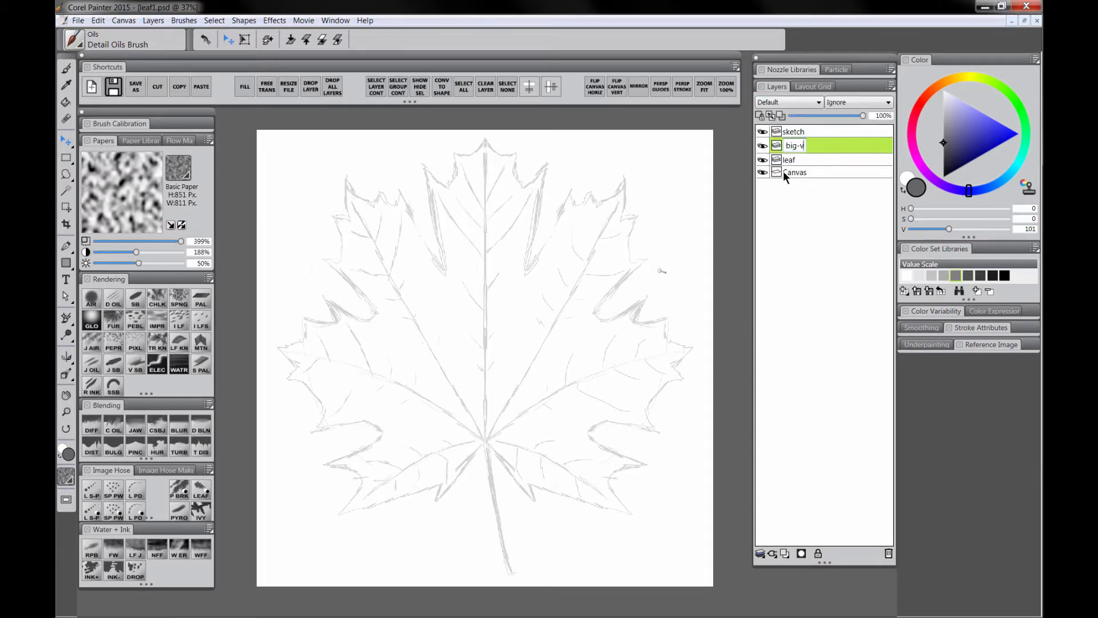
type("small-veins")
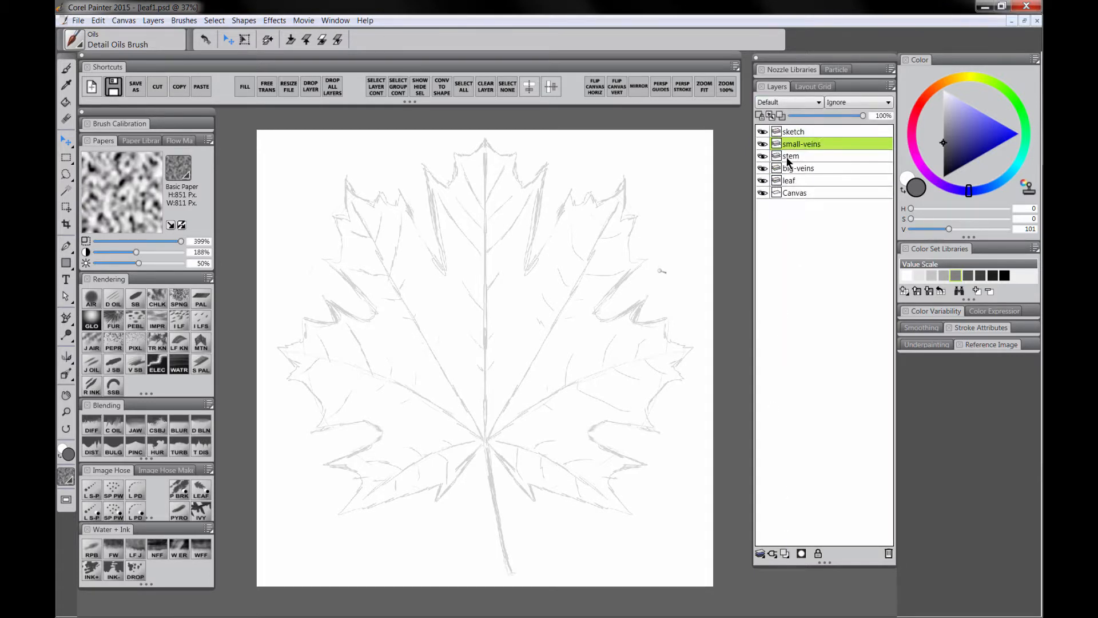
left_click_drag(792, 144, 807, 157)
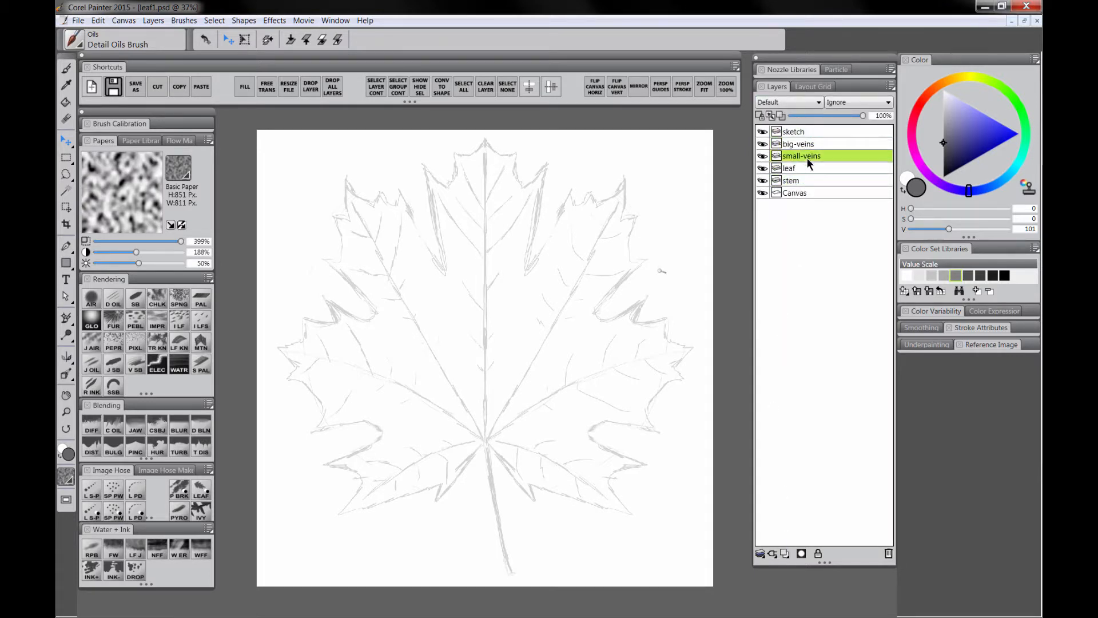
Step: On the leaf layer, trace the leaf outline in bright yellow-green with Smooth Scratchboard and fill the shape with that color
left_click(797, 169)
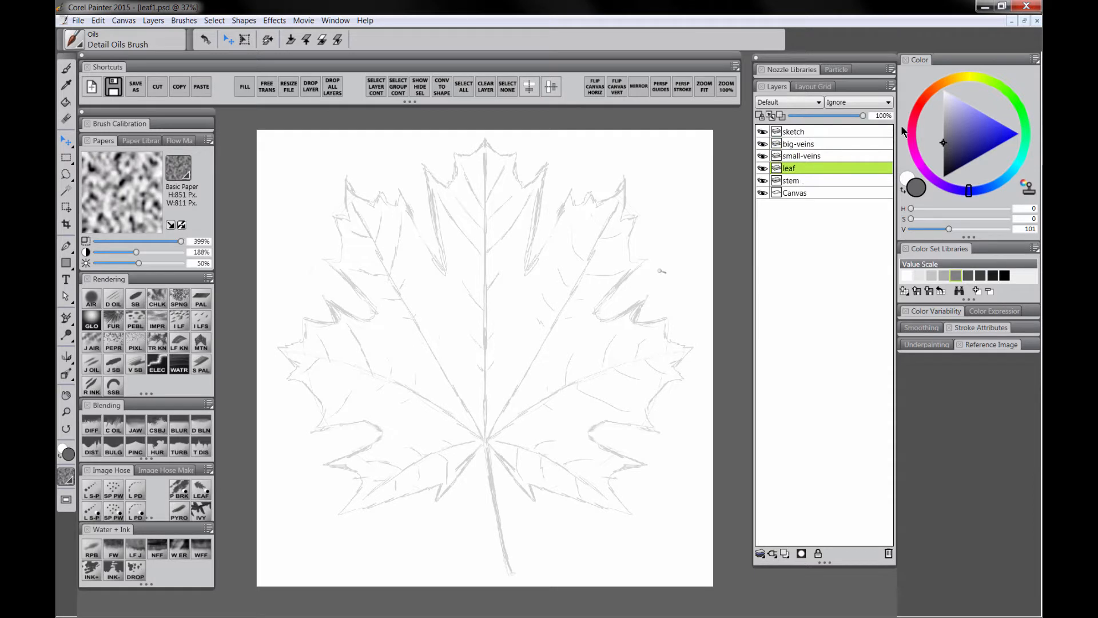
left_click_drag(1005, 92, 991, 80)
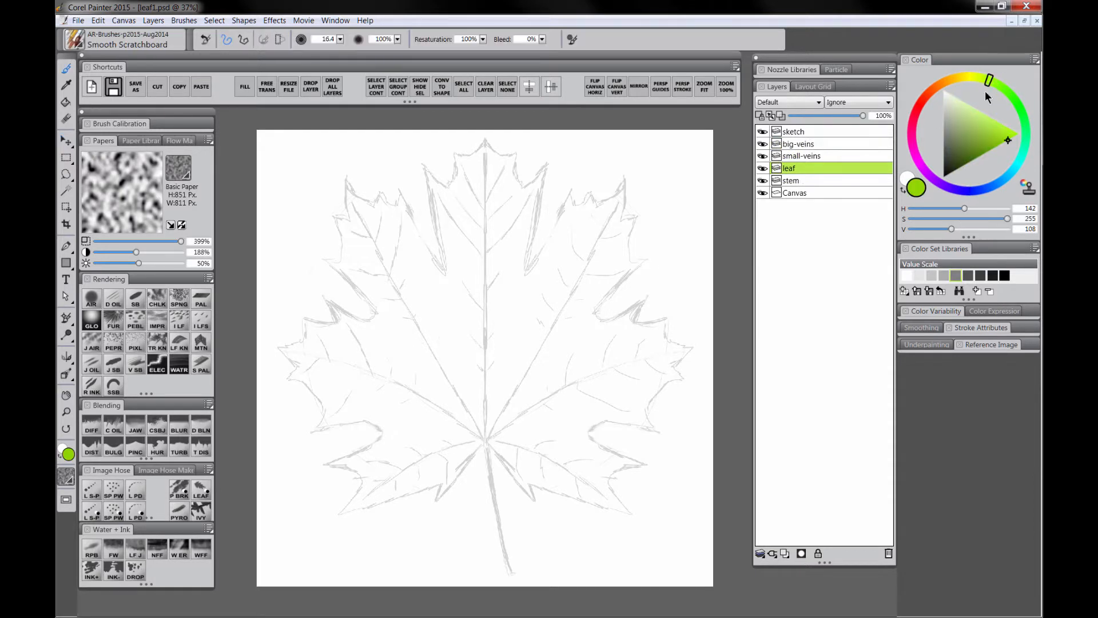
mouse_move(485, 139)
left_mouse_down()
mouse_move(424, 165)
mouse_move(344, 428)
mouse_move(486, 439)
mouse_move(644, 513)
mouse_move(679, 379)
mouse_move(599, 313)
mouse_move(592, 193)
mouse_move(485, 139)
left_mouse_up()
key("k")
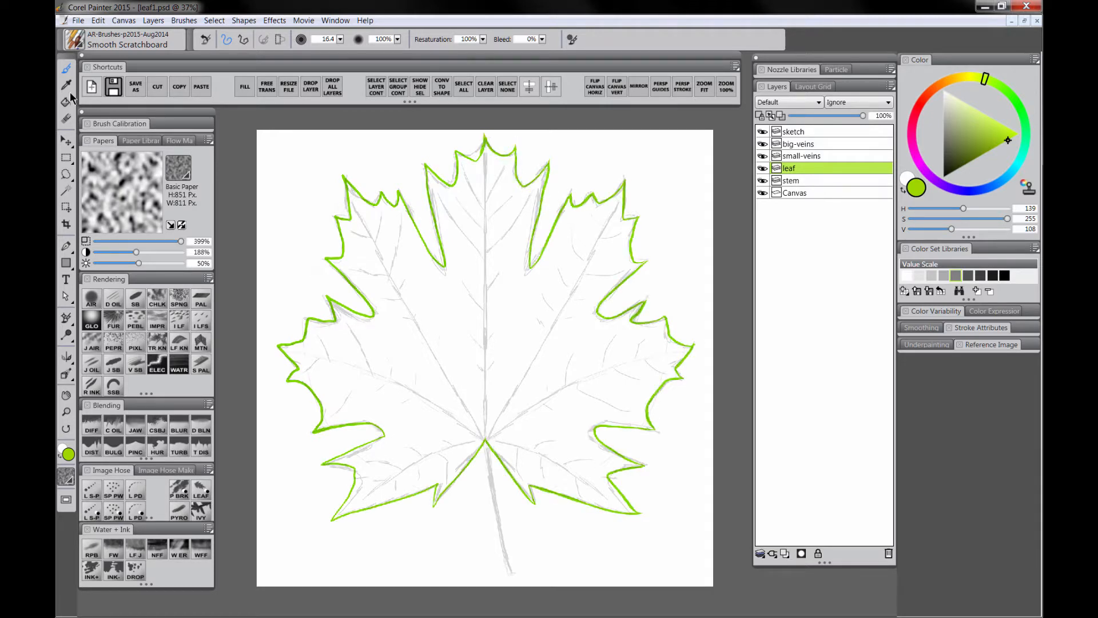
left_click(490, 256)
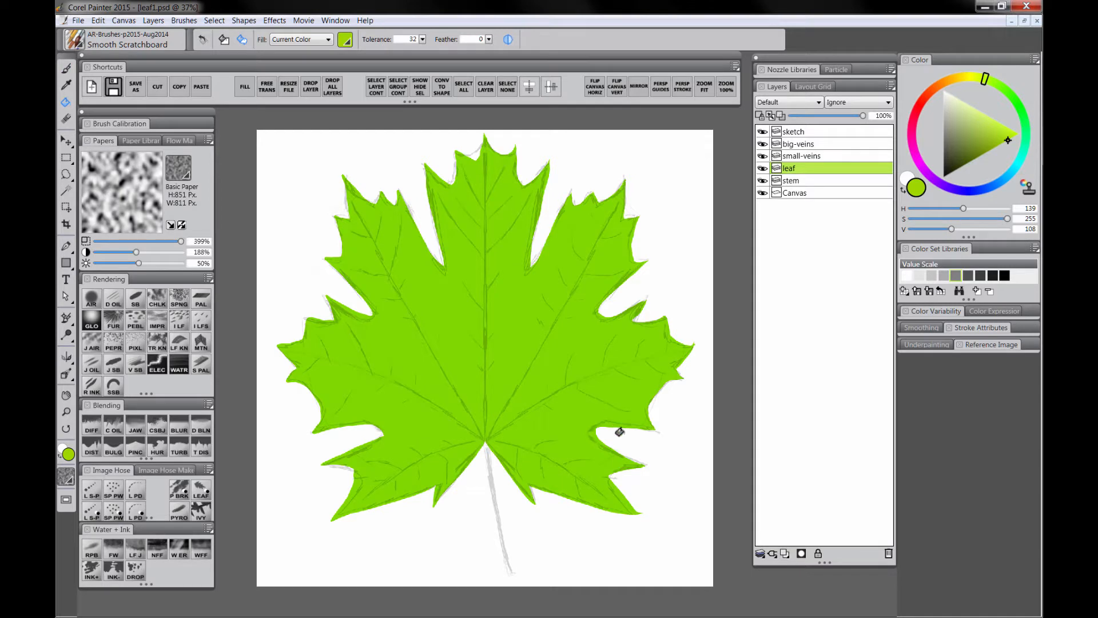
Step: Reduce the sketch layer's opacity to 14% and pull out the lobe tips on the leaf layer with the Bulge brush
left_click(810, 128)
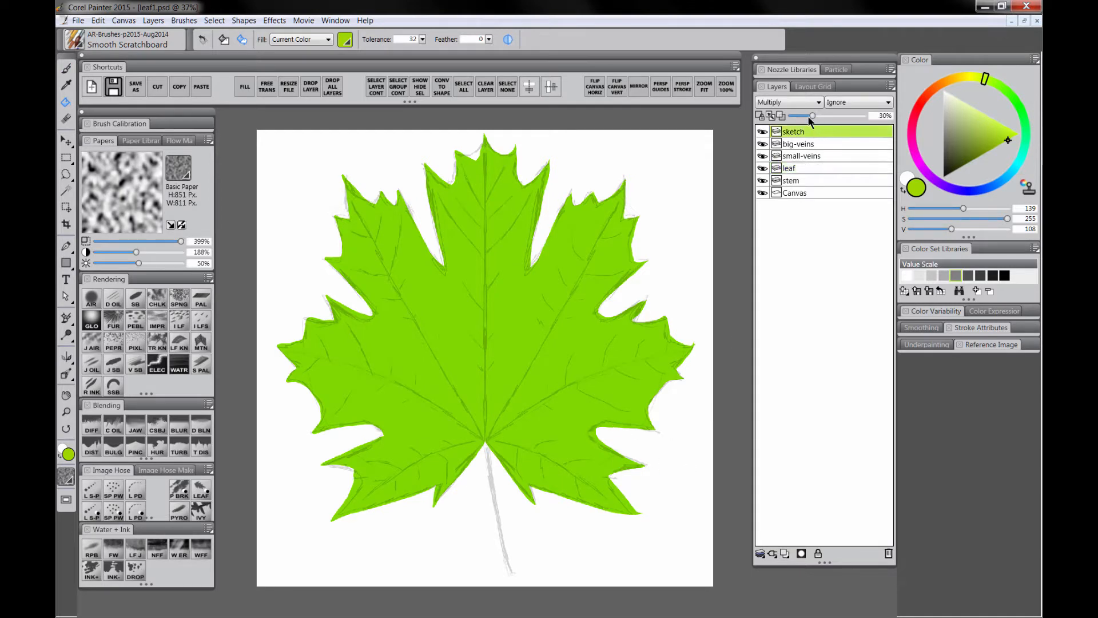
left_click_drag(807, 116, 799, 116)
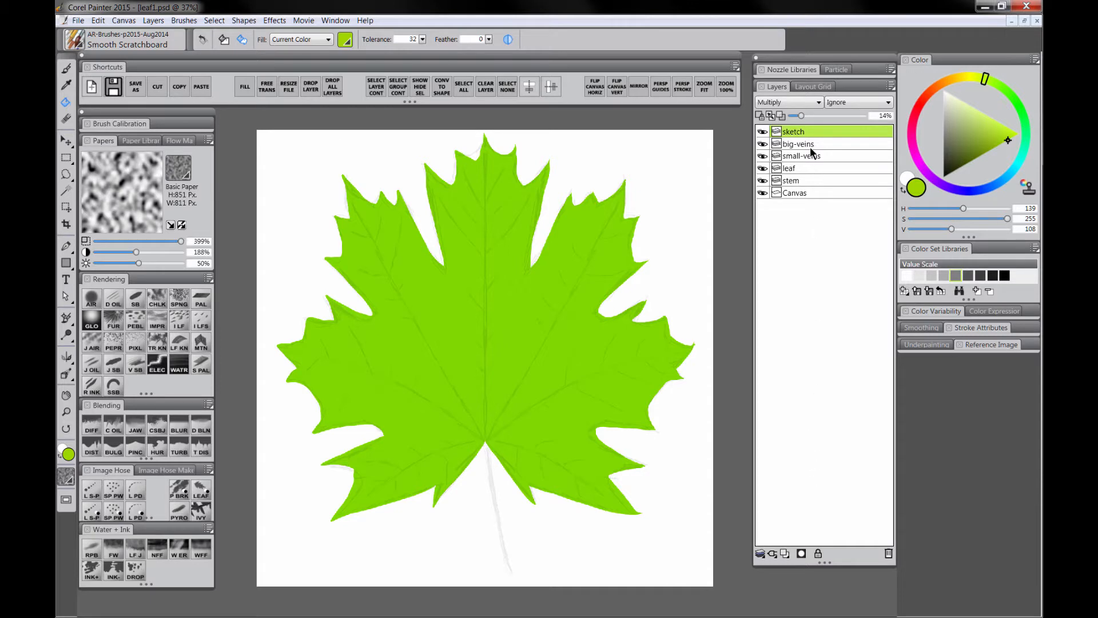
left_click(804, 170)
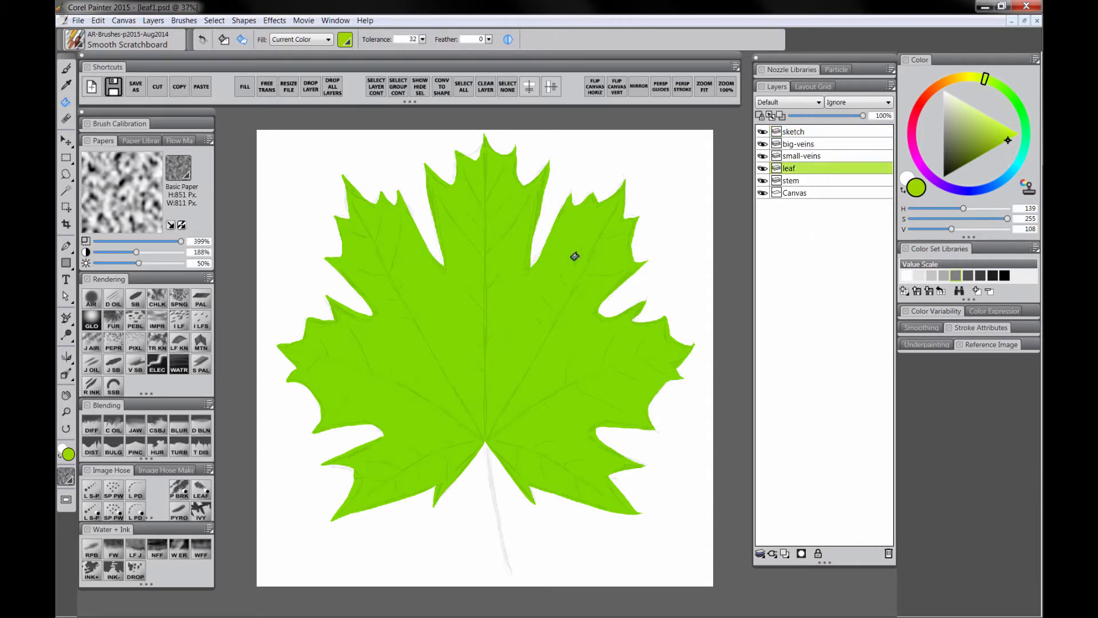
key("b")
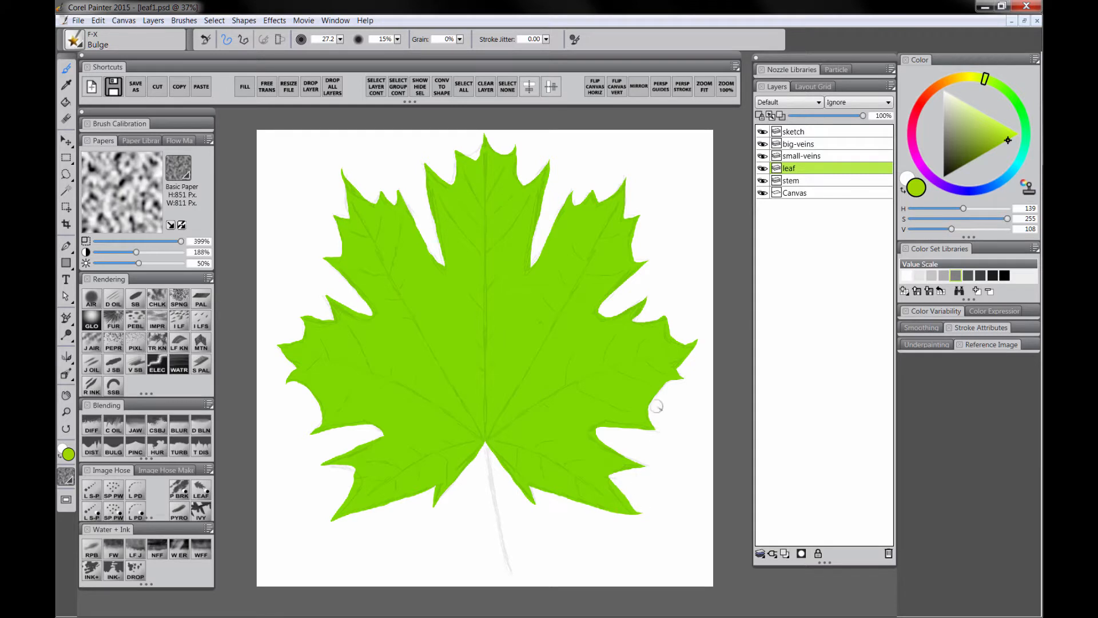
Step: Preserve the leaf layer's transparency and shade the upper middle lobe in darker green with a smaller Digital Airbrush
left_click(759, 116)
left_click(988, 151)
left_click(996, 83)
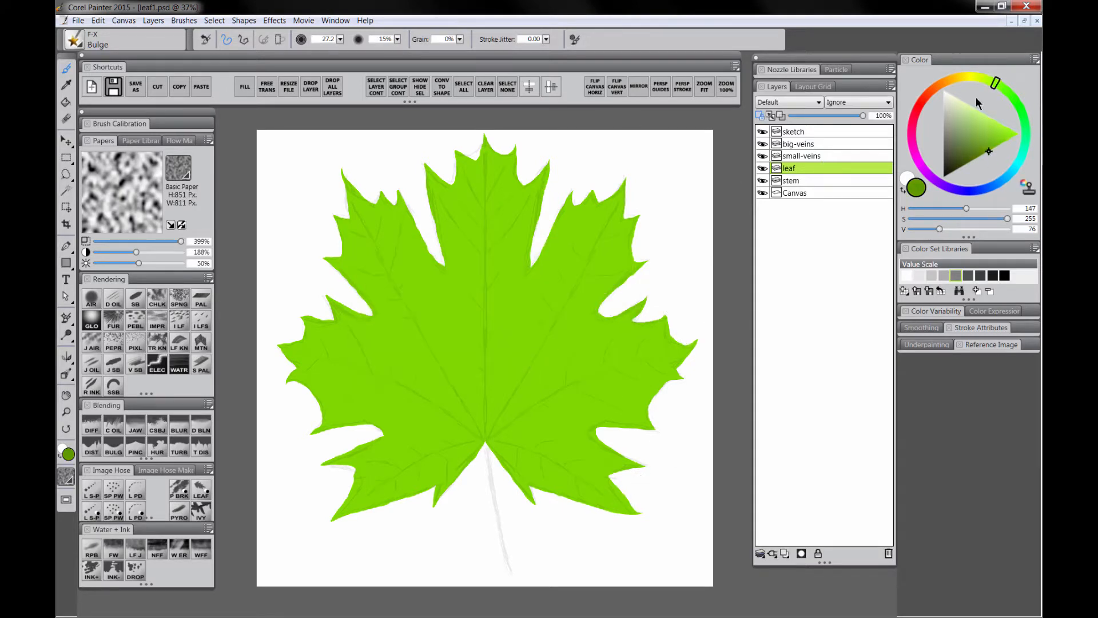
left_click(98, 299)
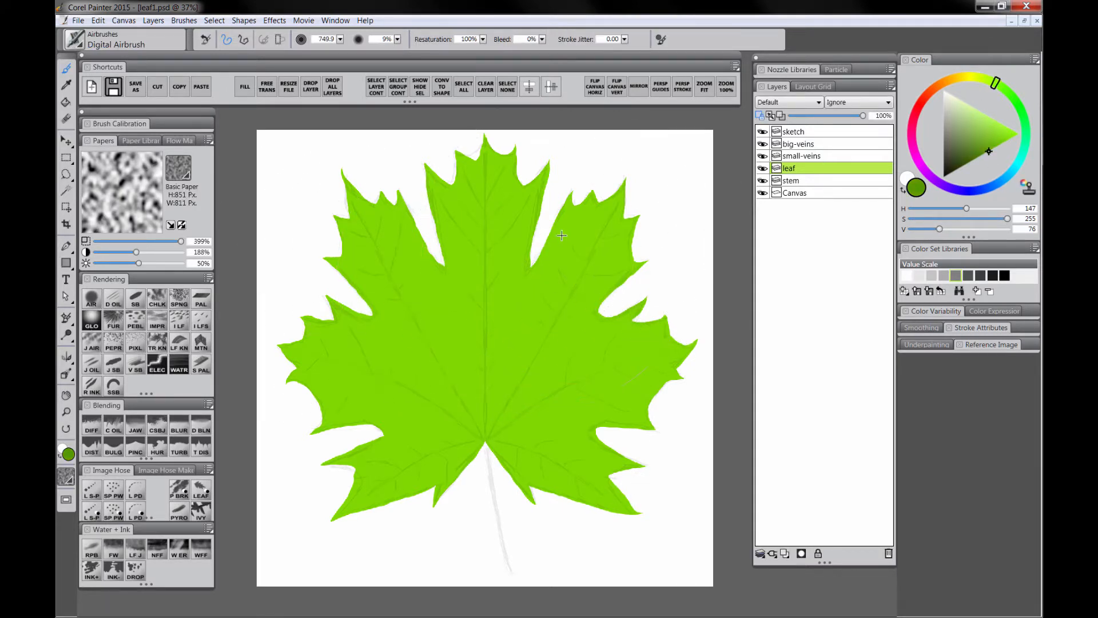
key("bracketright")
key("bracketright")
key("bracketright")
key("bracketright")
key("bracketright")
mouse_move(491, 195)
left_mouse_down()
mouse_move(487, 177)
mouse_move(507, 176)
left_mouse_up()
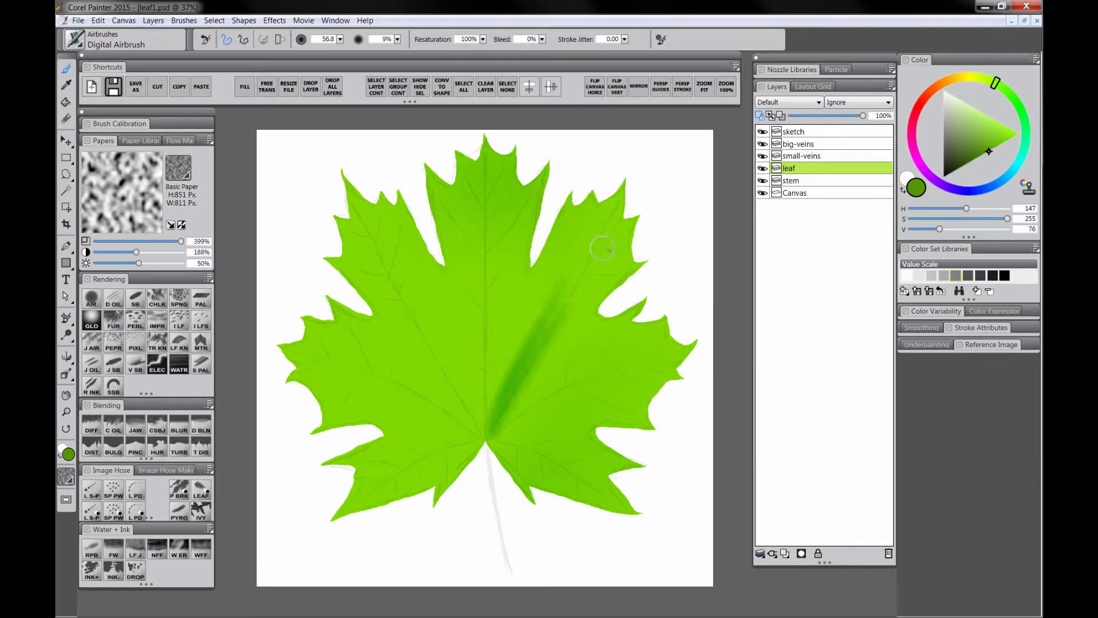
Step: Airbrush darker green shading along the side veins, near the leaf base, and at the lobe edges and notches
left_click_drag(499, 420, 550, 288)
left_click_drag(493, 433, 609, 364)
key("bracketright")
left_click_drag(438, 349, 389, 263)
left_click_drag(456, 470, 436, 503)
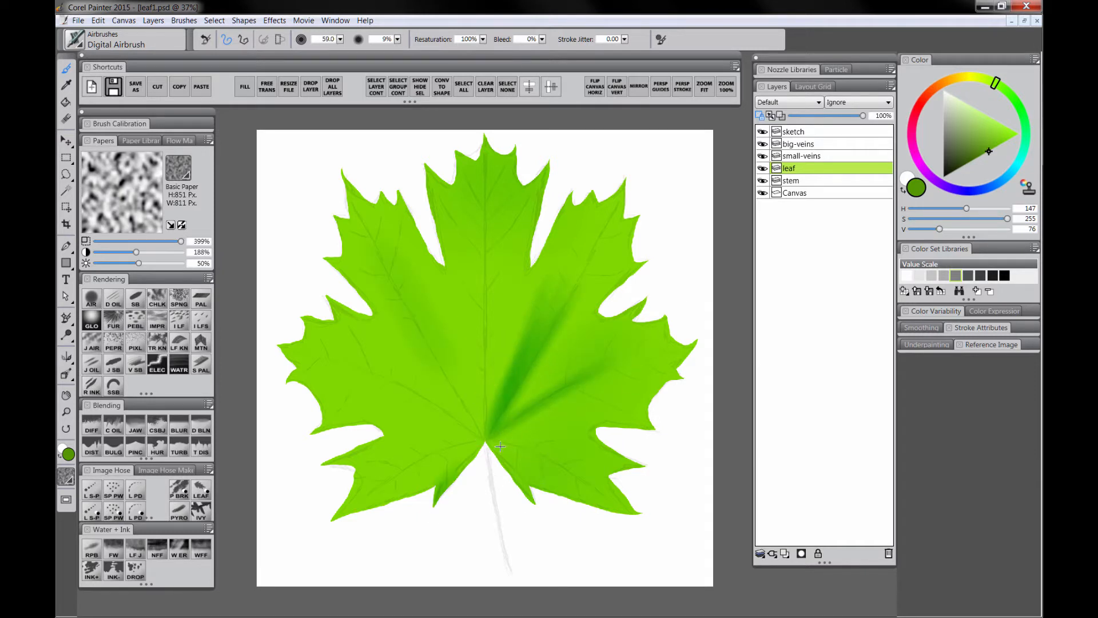
left_click_drag(491, 440, 522, 473)
mouse_move(595, 485)
left_mouse_down()
mouse_move(640, 520)
mouse_move(560, 469)
left_mouse_up()
left_click_drag(292, 374, 328, 407)
left_click_drag(430, 194, 449, 265)
Step: Airbrush light yellow-green highlights between the main veins and on the upper and right lobes
left_click(1002, 123)
left_click(985, 79)
left_click_drag(572, 229, 539, 301)
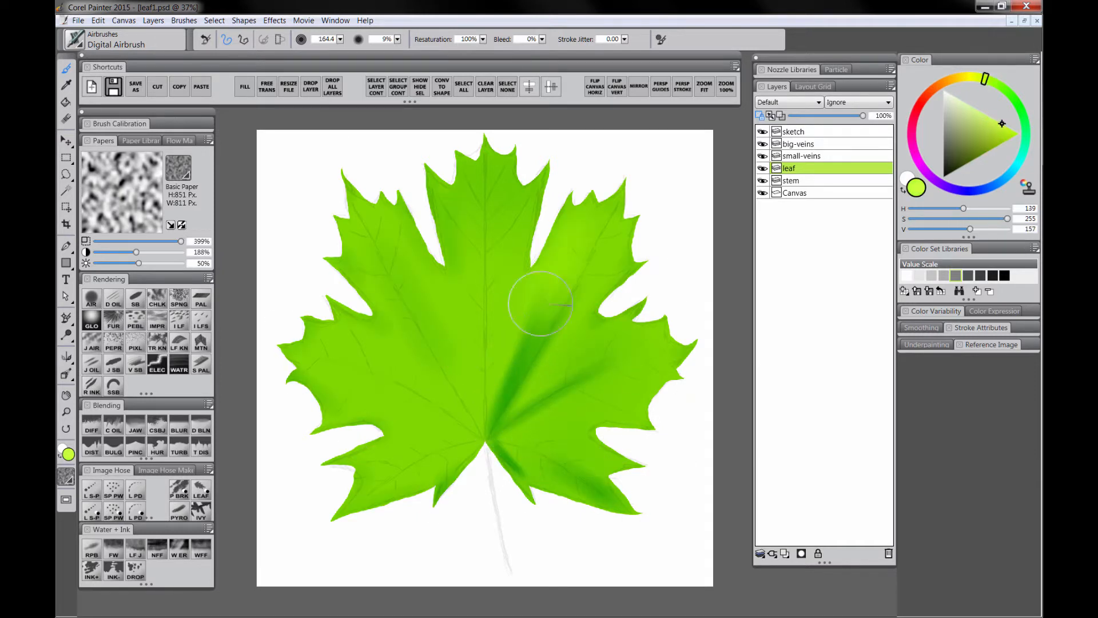
key("bracketleft")
mouse_move(489, 412)
left_mouse_down()
mouse_move(516, 305)
mouse_move(439, 309)
left_mouse_up()
left_click_drag(466, 409, 419, 372)
left_click_drag(592, 403, 647, 386)
left_click_drag(544, 440, 595, 440)
left_click_drag(511, 250, 512, 203)
key("bracketright")
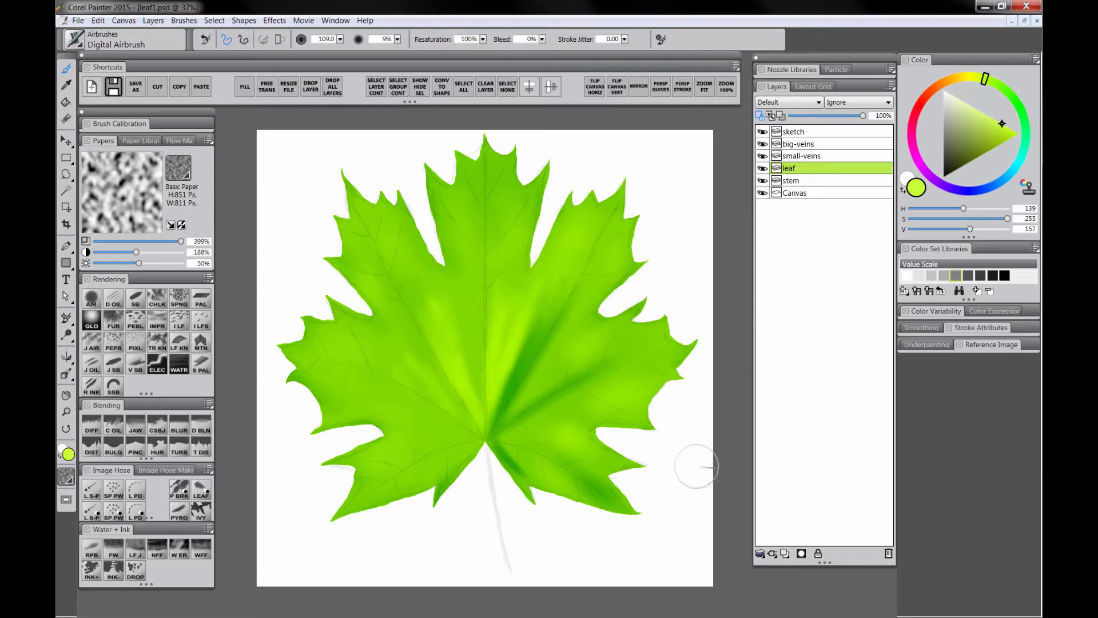
Step: Airbrush soft pale cyan highlights beside the midrib, across the lower left lobe, and on the side lobes
left_click(1015, 166)
left_click(958, 99)
left_click(953, 95)
left_click_drag(510, 337, 521, 281)
left_click_drag(441, 429, 366, 486)
left_click_drag(515, 435, 540, 477)
key("bracketleft")
left_click_drag(336, 332, 352, 365)
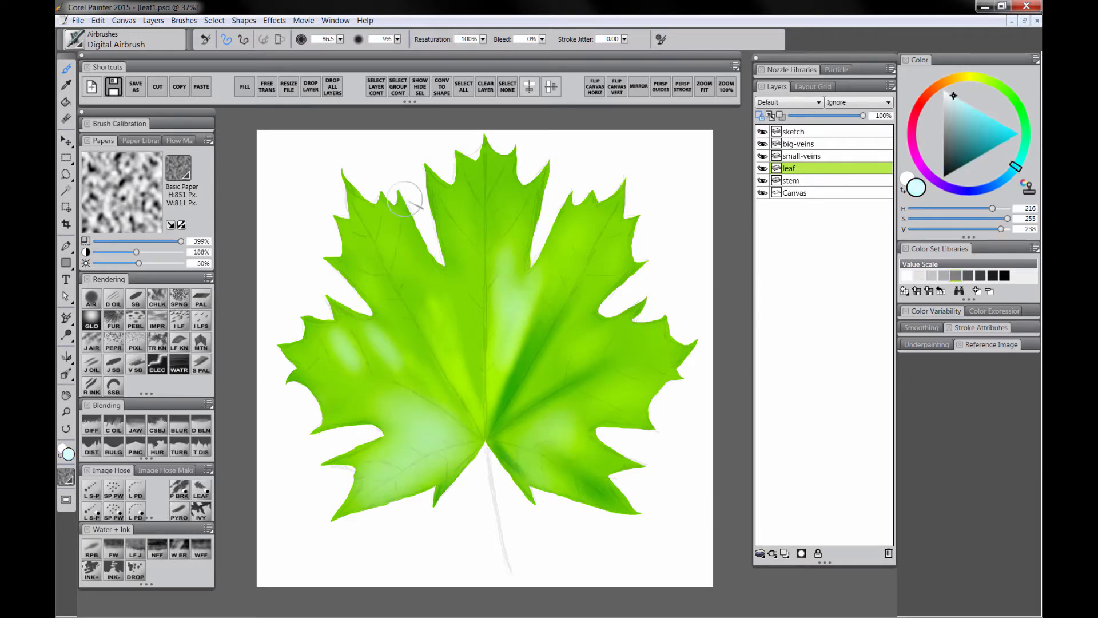
left_click_drag(432, 298, 457, 360)
left_click_drag(633, 329, 626, 348)
Step: On the stem layer, paint the curved stem in a medium green sampled from the leaf, using Smooth Scratchboard at size 12.1
left_click(790, 180)
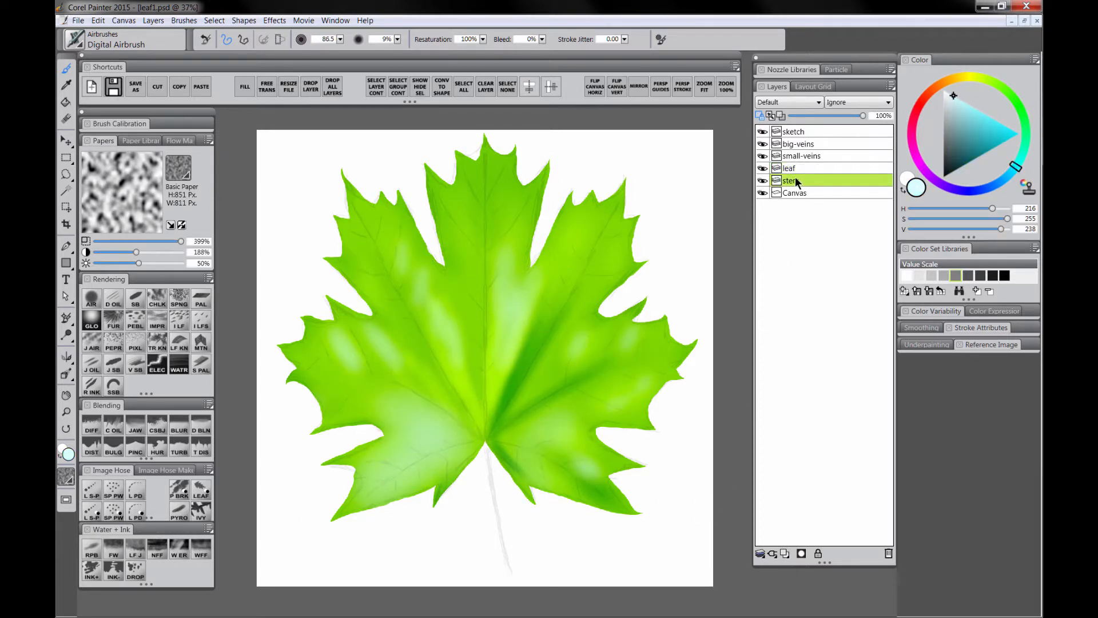
left_click(142, 299)
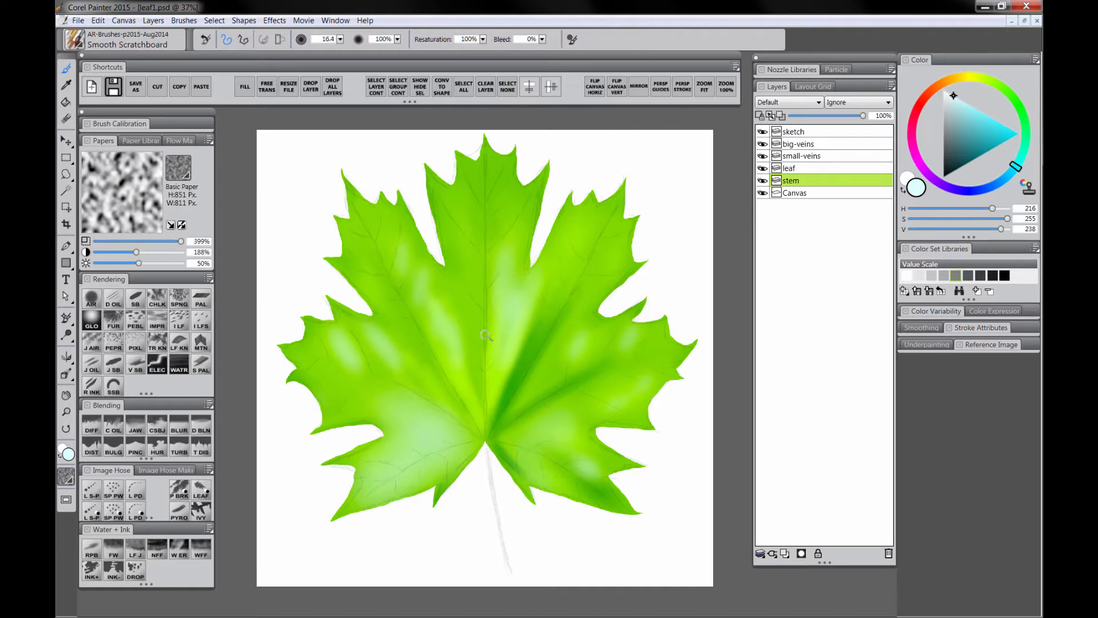
mouse_move(513, 437)
left_mouse_down()
mouse_move(497, 380)
mouse_move(479, 430)
mouse_move(494, 515)
left_mouse_up()
key("bracketleft")
left_click(504, 342, "alt")
key("ctrl+z")
left_click_drag(473, 401, 499, 517)
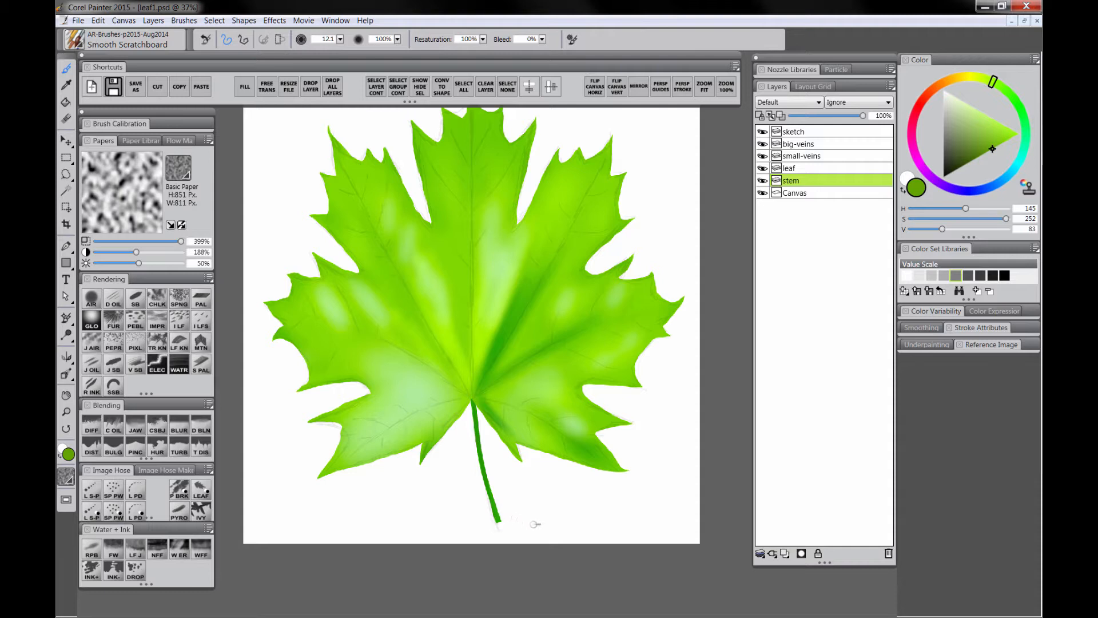
Step: On the big-veins layer, draw the midrib and the main veins of every lobe in dark green at brush size 5.0
left_click(810, 146)
left_click_drag(570, 353, 524, 420)
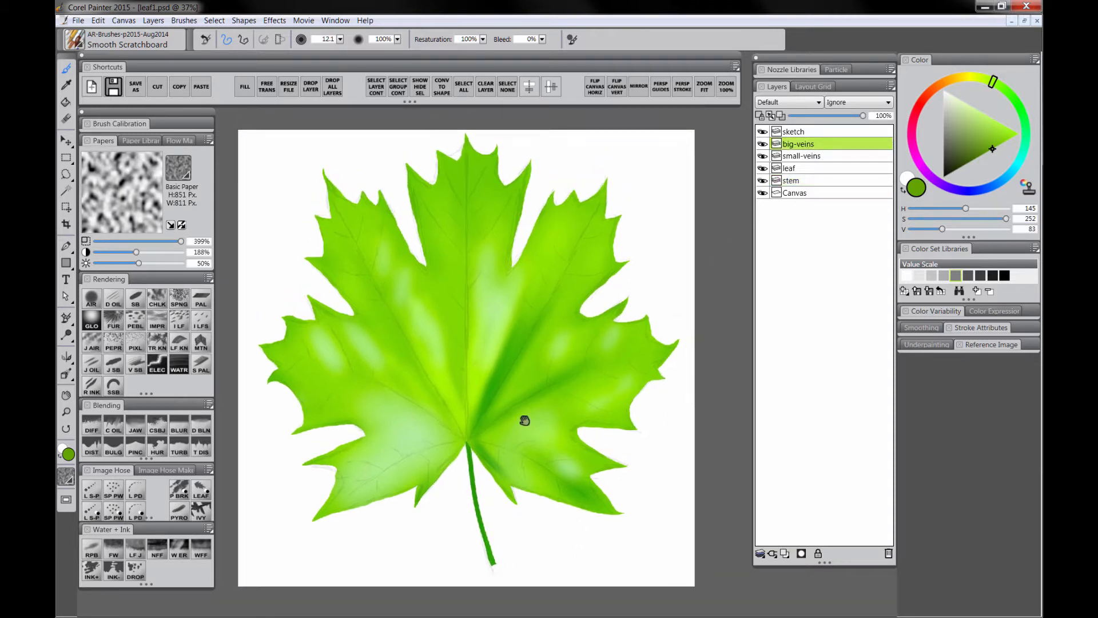
mouse_move(476, 426)
left_mouse_down()
mouse_move(476, 163)
mouse_move(594, 213)
left_mouse_up()
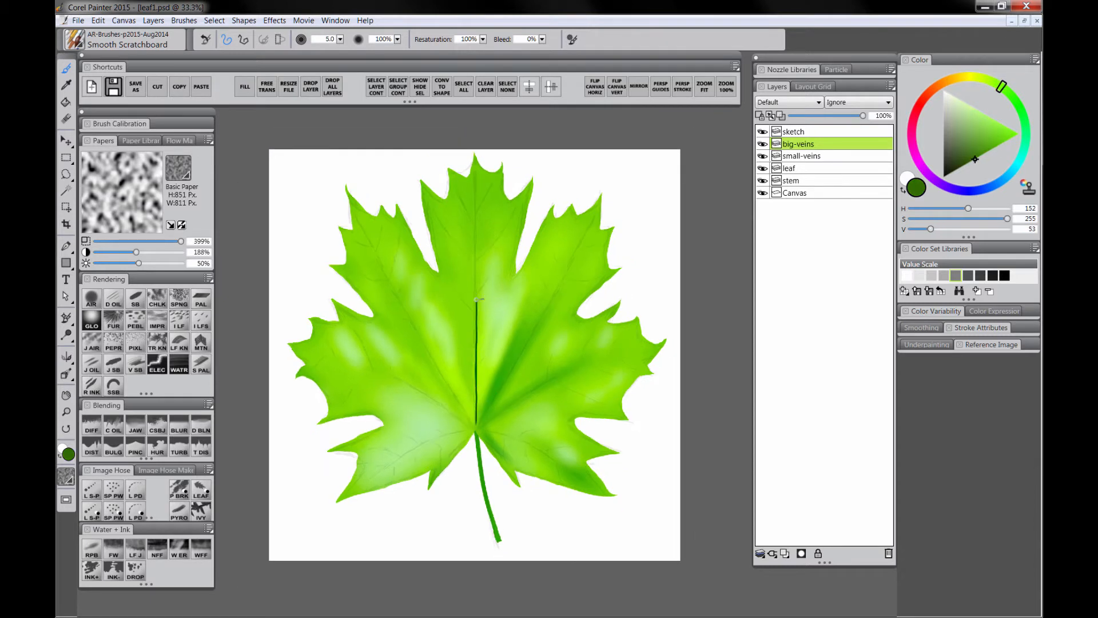
mouse_move(477, 425)
left_mouse_down()
mouse_move(651, 350)
mouse_move(588, 484)
left_mouse_up()
left_click_drag(477, 425, 354, 489)
mouse_move(476, 426)
left_mouse_down()
mouse_move(304, 350)
mouse_move(355, 214)
left_mouse_up()
key("ctrl+z")
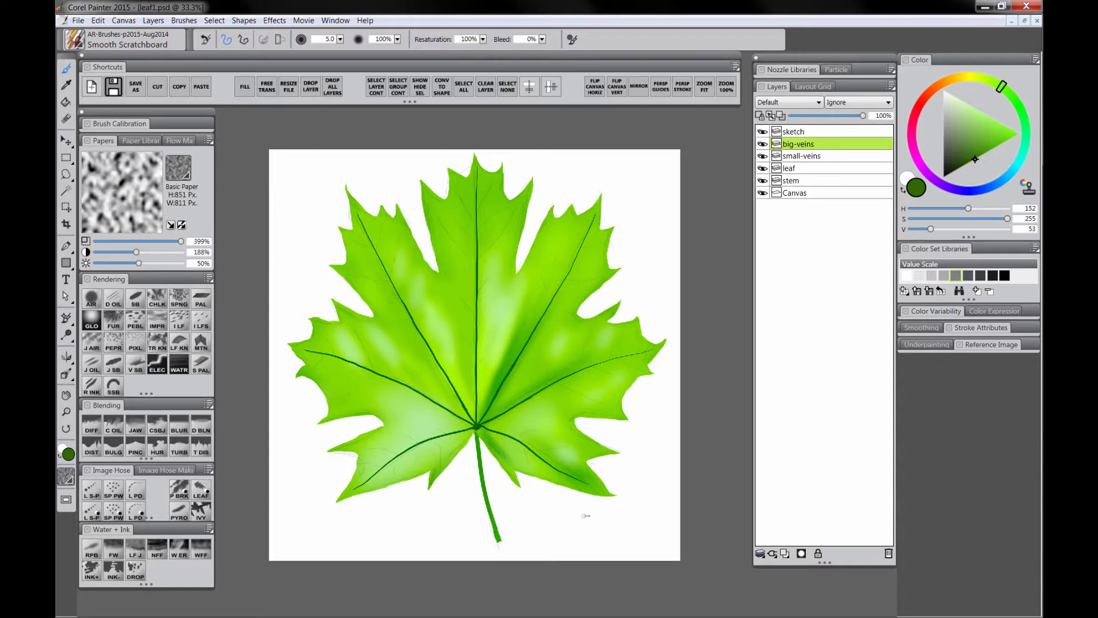
Step: On the small-veins layer, draw thin curved dark green side veins branching off the main veins in every lobe
left_click(818, 156)
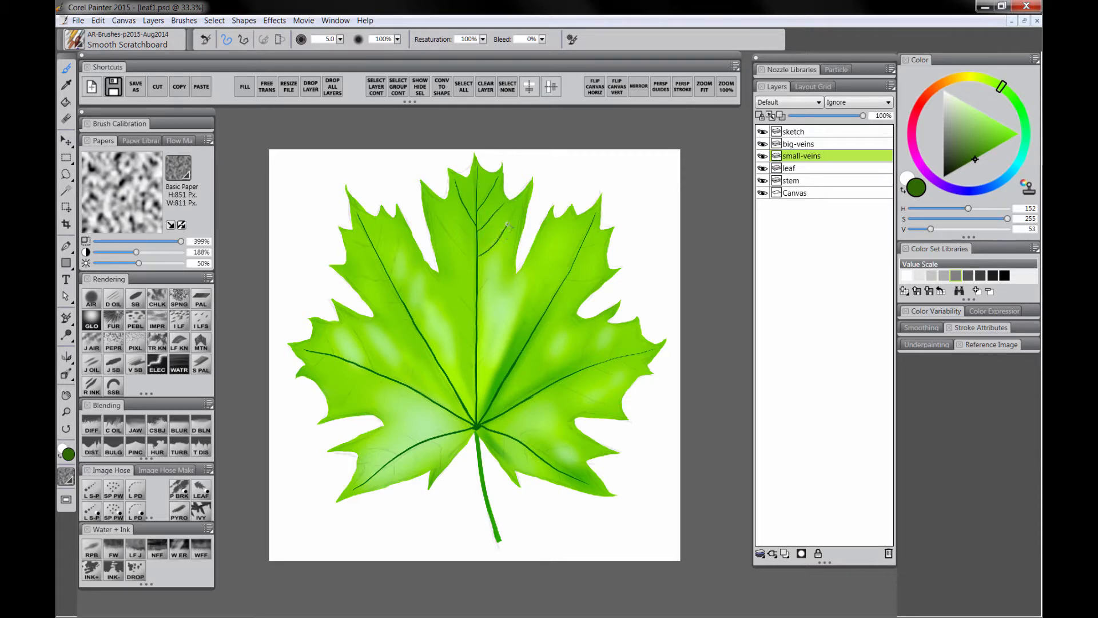
left_click_drag(477, 246, 470, 237)
left_click_drag(476, 267, 429, 197)
mouse_move(476, 304)
left_mouse_down()
mouse_move(442, 254)
mouse_move(500, 292)
left_mouse_up()
left_click_drag(476, 330, 461, 312)
left_click_drag(570, 268, 550, 231)
left_click_drag(566, 279, 601, 277)
left_click_drag(541, 317, 531, 286)
left_click_drag(630, 356, 643, 369)
mouse_move(560, 382)
left_mouse_down()
mouse_move(612, 410)
mouse_move(598, 324)
left_mouse_up()
left_click_drag(548, 384, 555, 348)
left_click_drag(520, 439, 541, 435)
left_click_drag(504, 434, 511, 470)
left_click_drag(437, 438, 441, 463)
left_click_drag(406, 451, 382, 446)
left_click_drag(420, 395, 393, 400)
mouse_move(387, 413)
left_mouse_down()
mouse_move(338, 380)
mouse_move(347, 320)
left_mouse_up()
left_click_drag(350, 371, 313, 360)
left_click_drag(331, 354, 320, 329)
left_click_drag(403, 275, 389, 228)
left_click_drag(386, 260, 375, 223)
left_click_drag(393, 287, 345, 271)
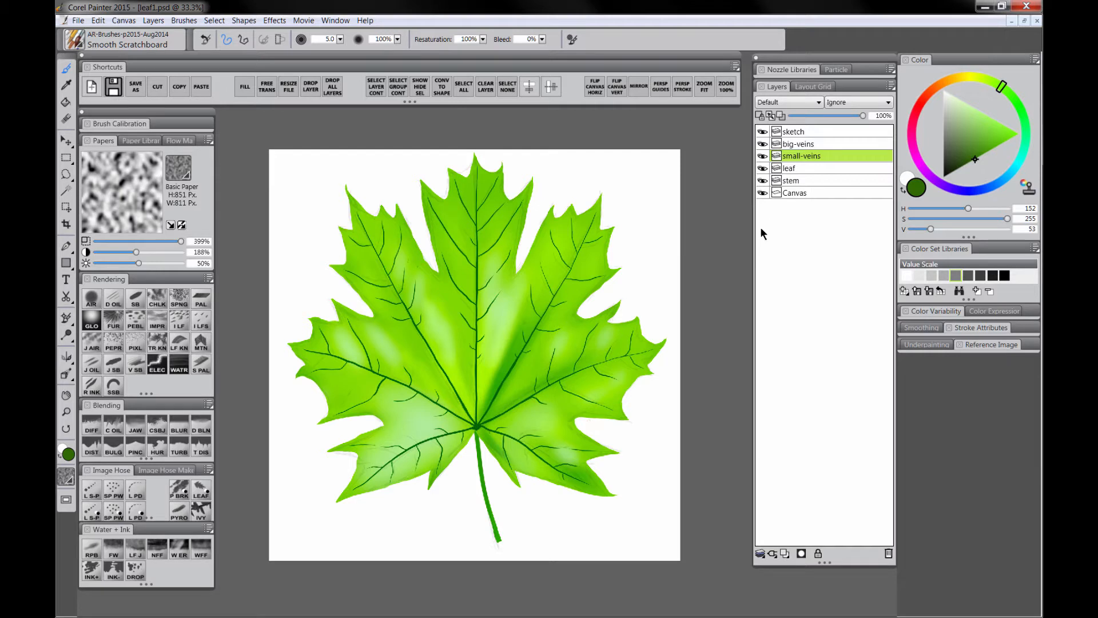
Step: Duplicate the small-veins layer and name the two copies small-veins-lt (upper) and small-veins-dk (lower)
right_click(807, 160)
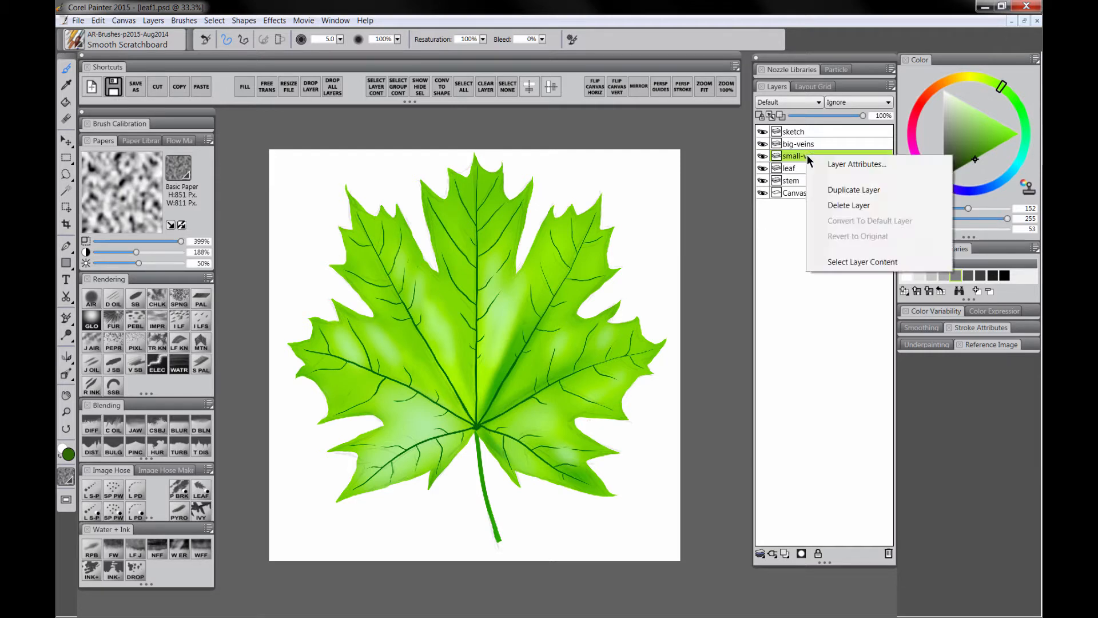
left_click(840, 194)
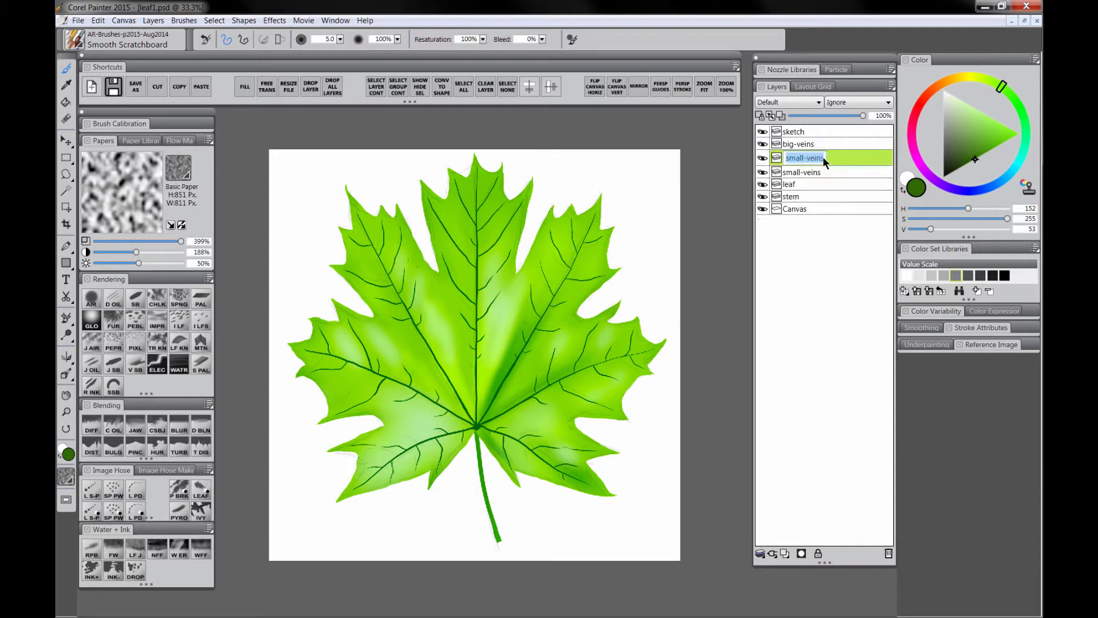
left_click(826, 167)
Step: Set the small-veins-dk layer's blending to Multiply and the small-veins-lt layer's blending to Screen
left_click(786, 102)
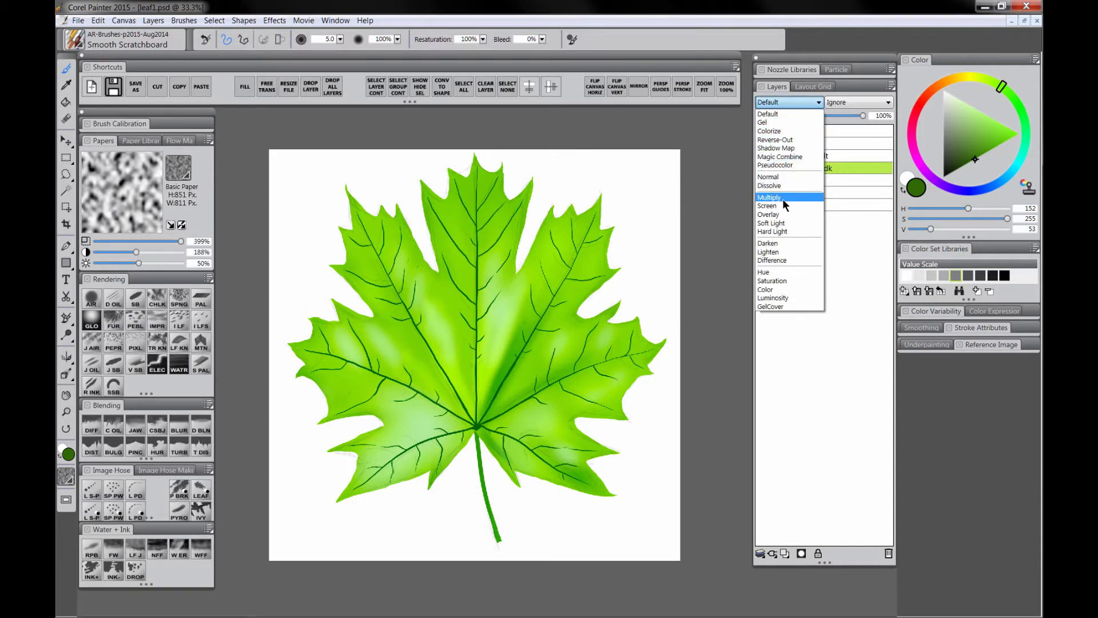
left_click(784, 198)
left_click(806, 156)
left_click(787, 102)
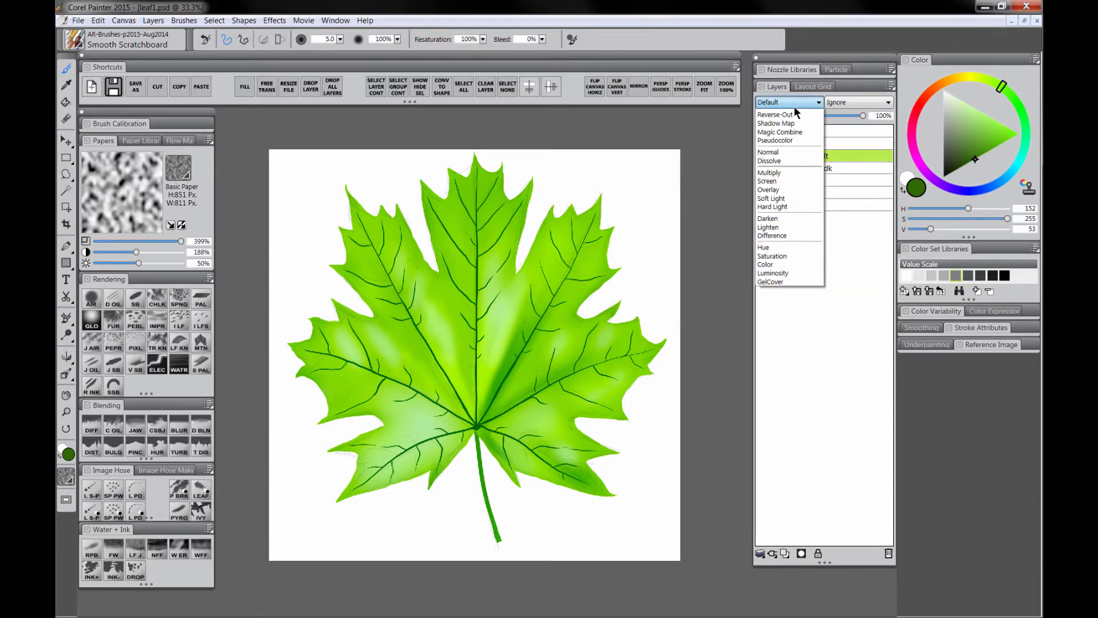
left_click(782, 182)
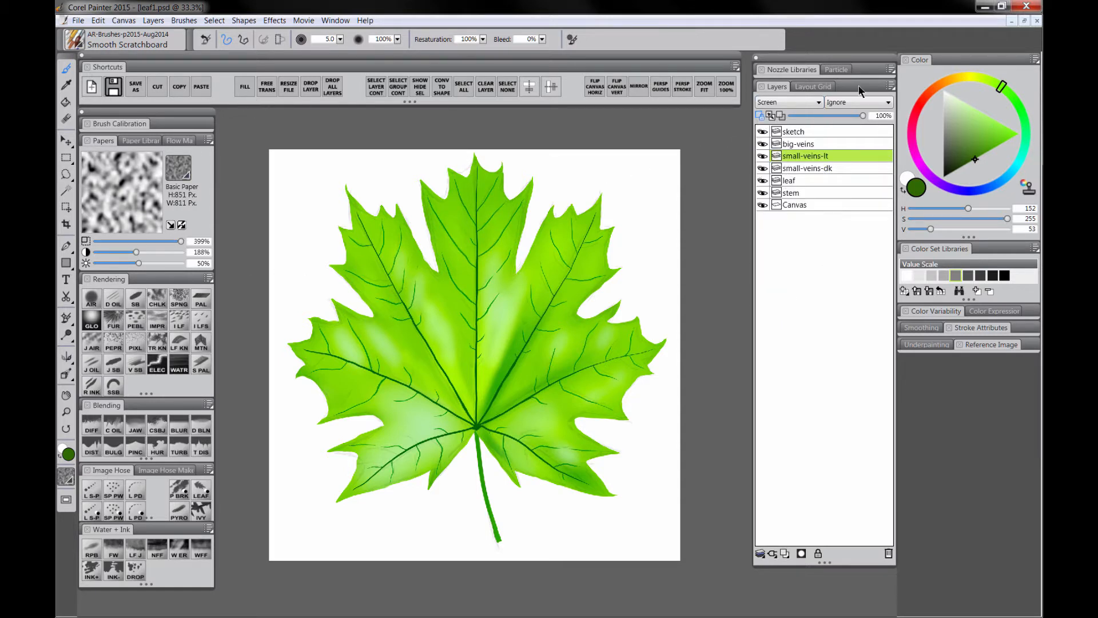
Step: Fill the veins on small-veins-lt with bright yellow-green (H 138, S 255, V 134), preserving transparency
left_click(983, 78)
left_click(1016, 132)
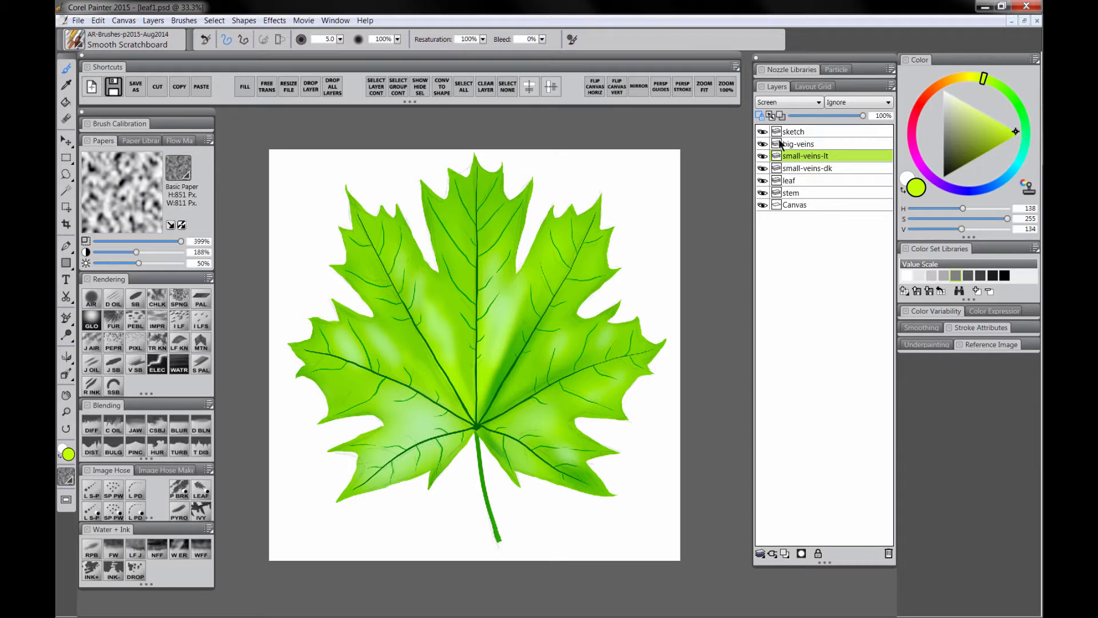
left_click(247, 86)
left_click(541, 353)
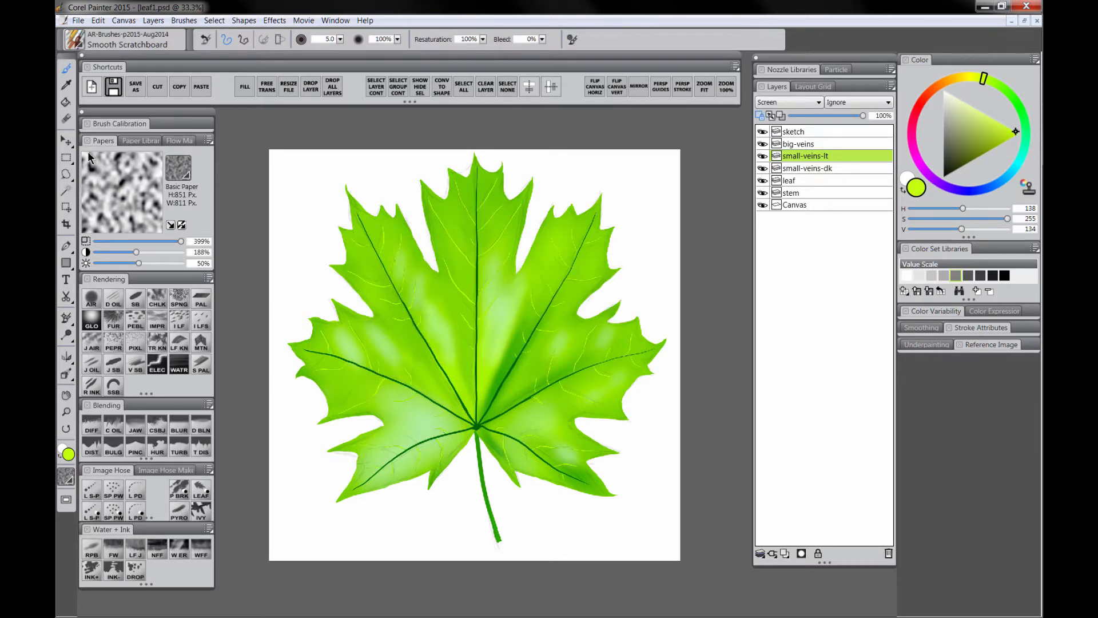
Step: Nudge the light small veins slightly down and right of the dark ones, and place small-veins-lt beneath small-veins-dk
key("f")
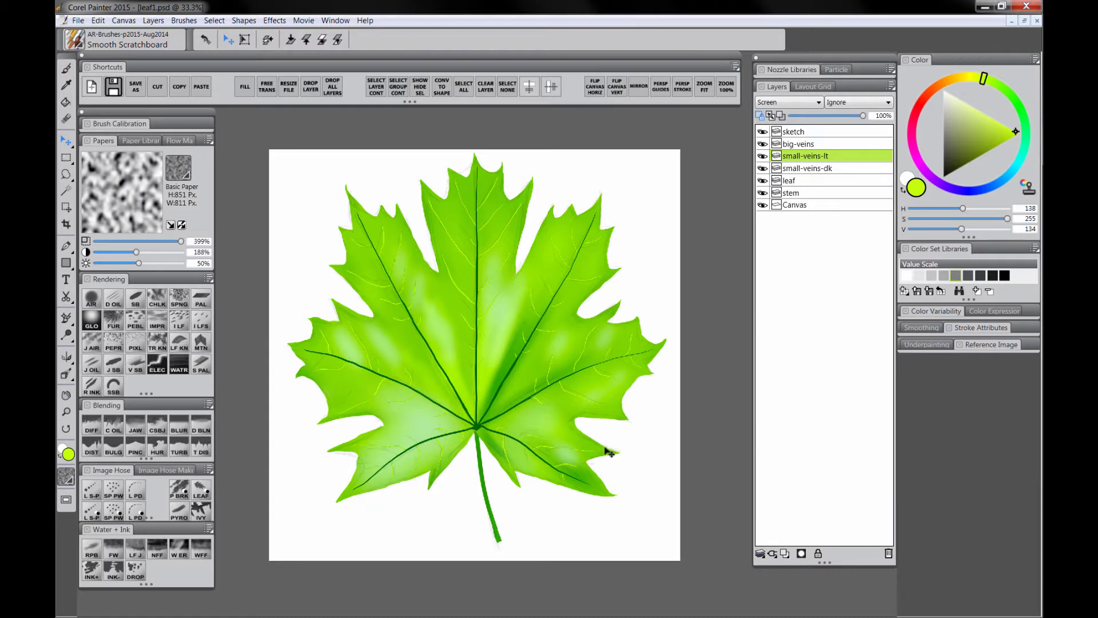
key("Down")
key("Down")
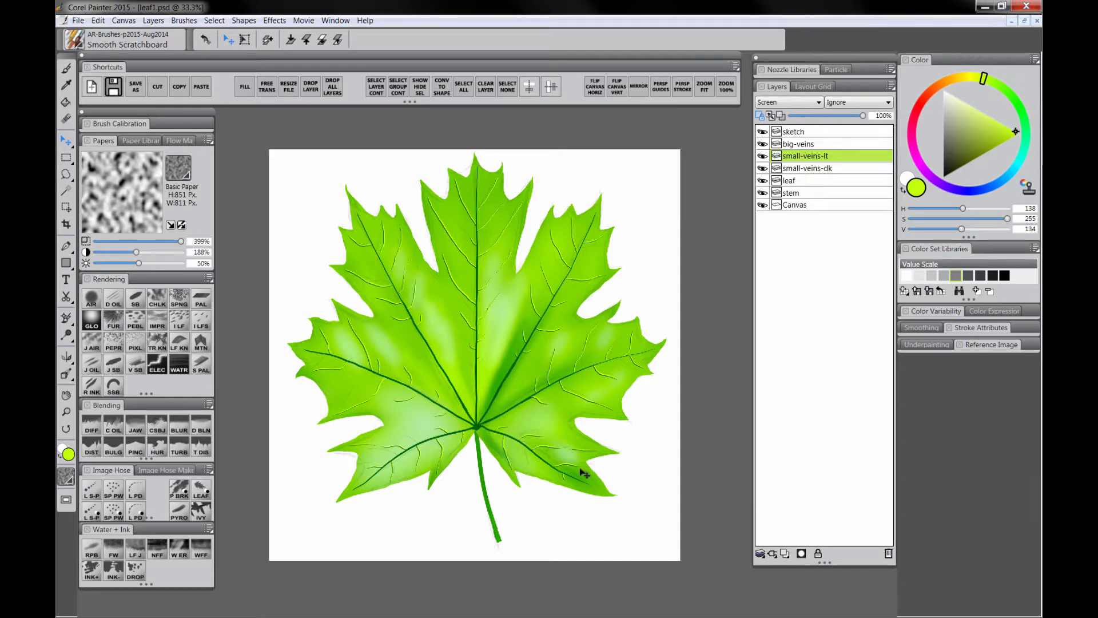
key("Right")
key("Right")
key("Right")
key("Left")
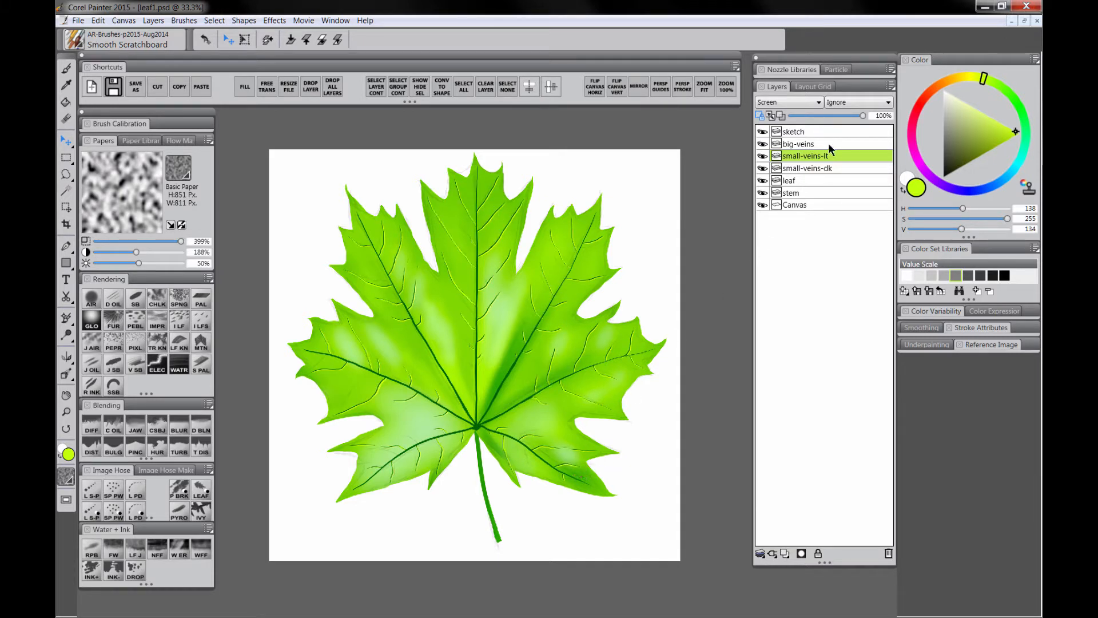
left_click_drag(827, 154, 822, 177)
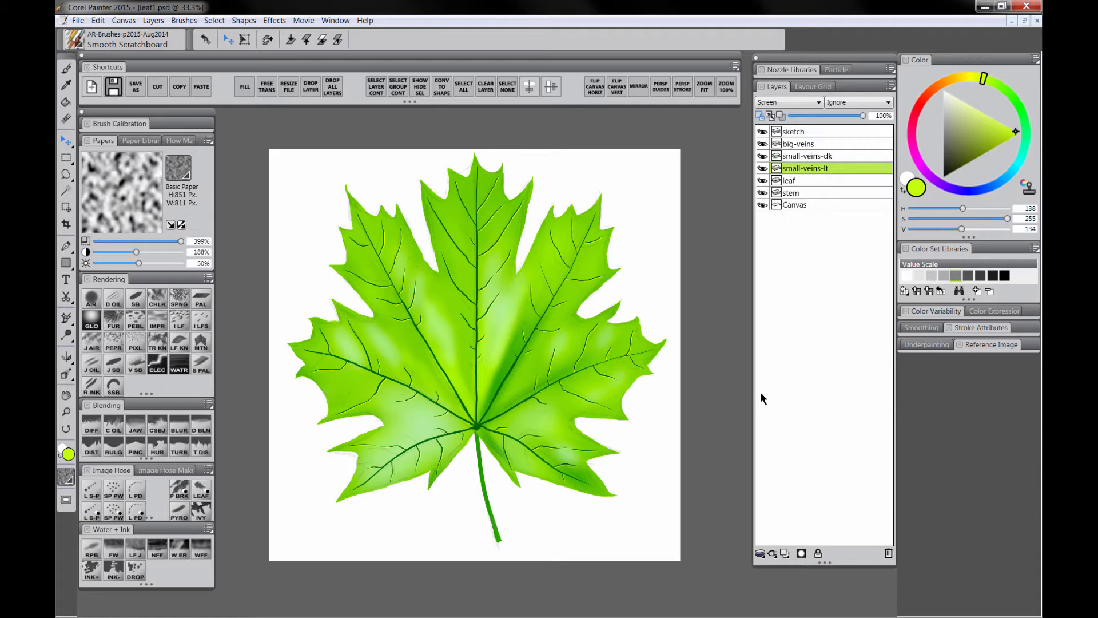
Step: Fill the main veins on the big-veins layer with the bright yellow-green, preserving transparency
left_click(819, 146)
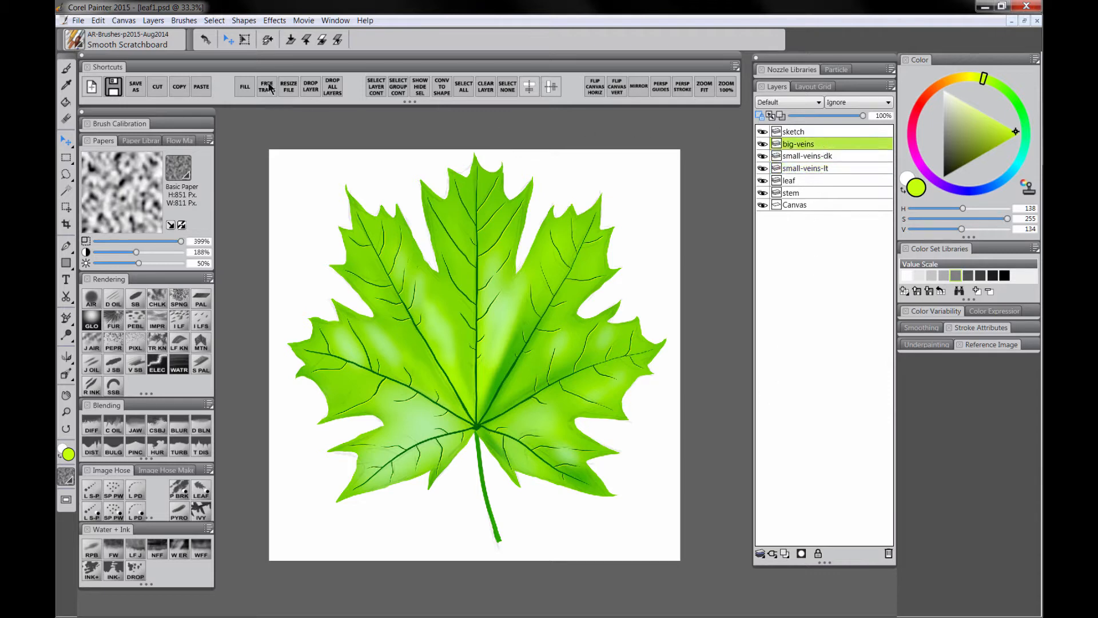
key("ctrl+f")
left_click(535, 351)
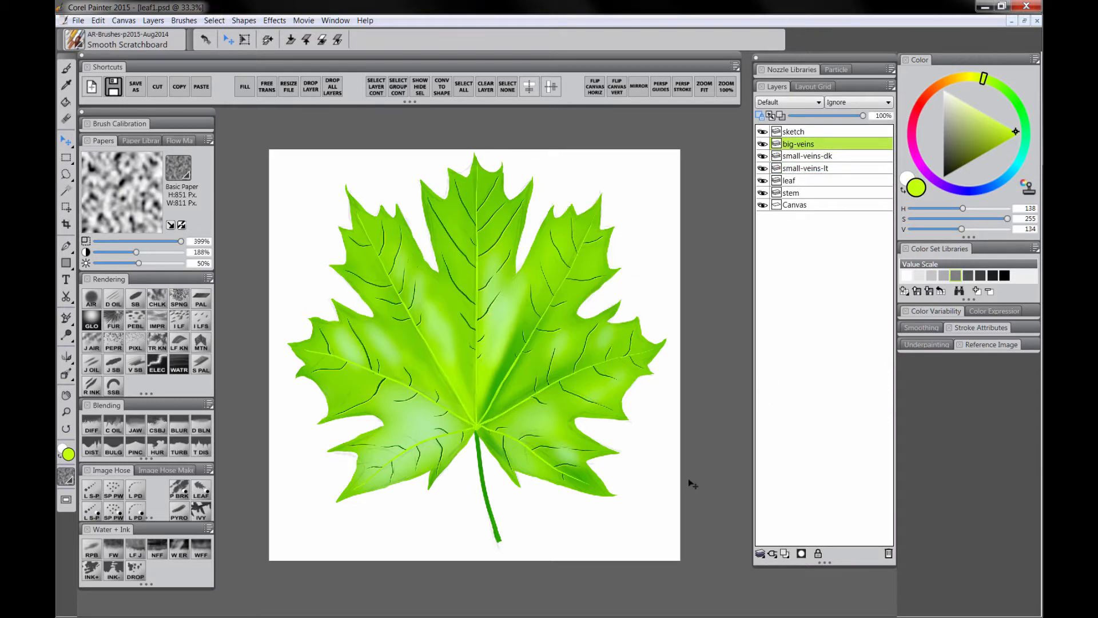
Step: Duplicate big-veins as a dark green, slightly offset big-veins-dk layer beneath it, with Multiply blending
right_click(808, 145)
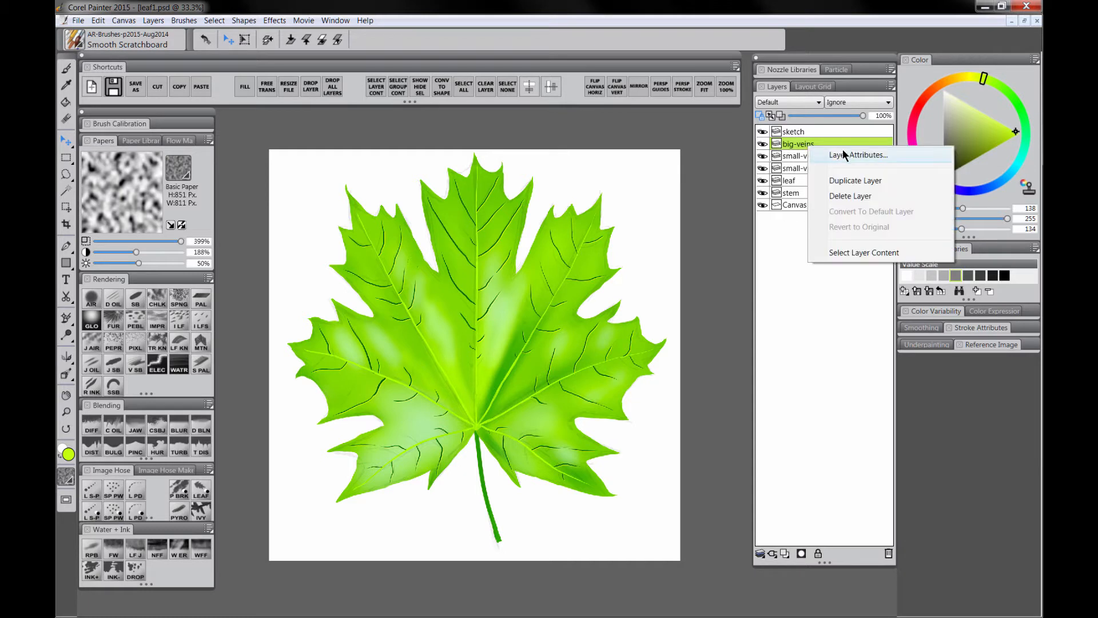
left_click(859, 181)
left_click(811, 156)
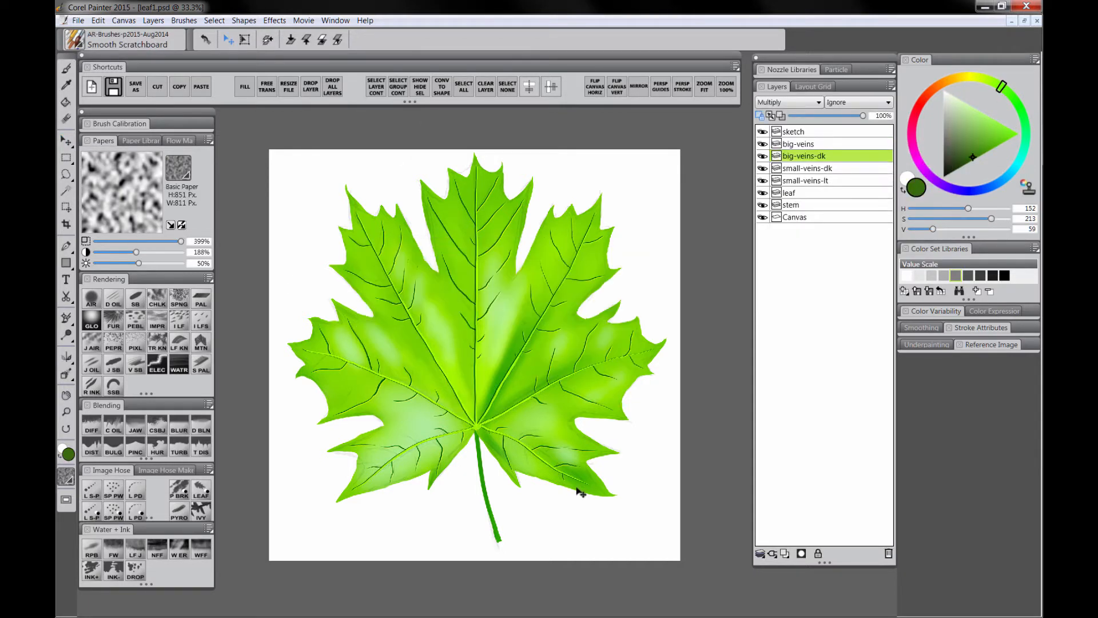
Step: Check the embossed veins at 50% zoom without the panels, and hide the sketch layer
key("Tab")
key("ctrl+plus")
left_click_drag(619, 424, 599, 437)
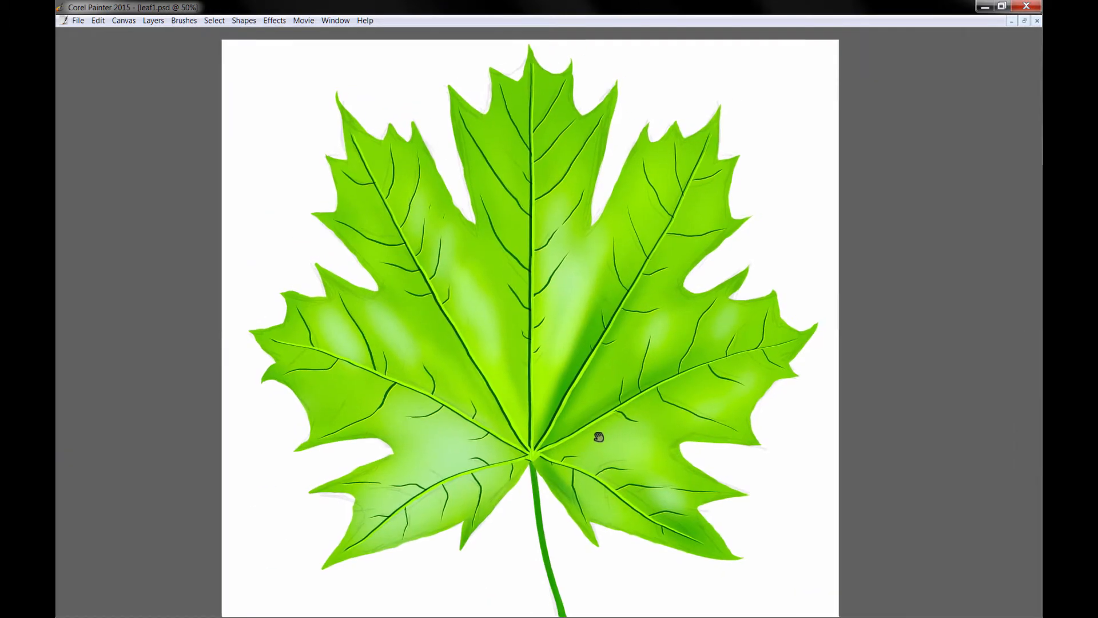
key("Tab")
left_click(763, 132)
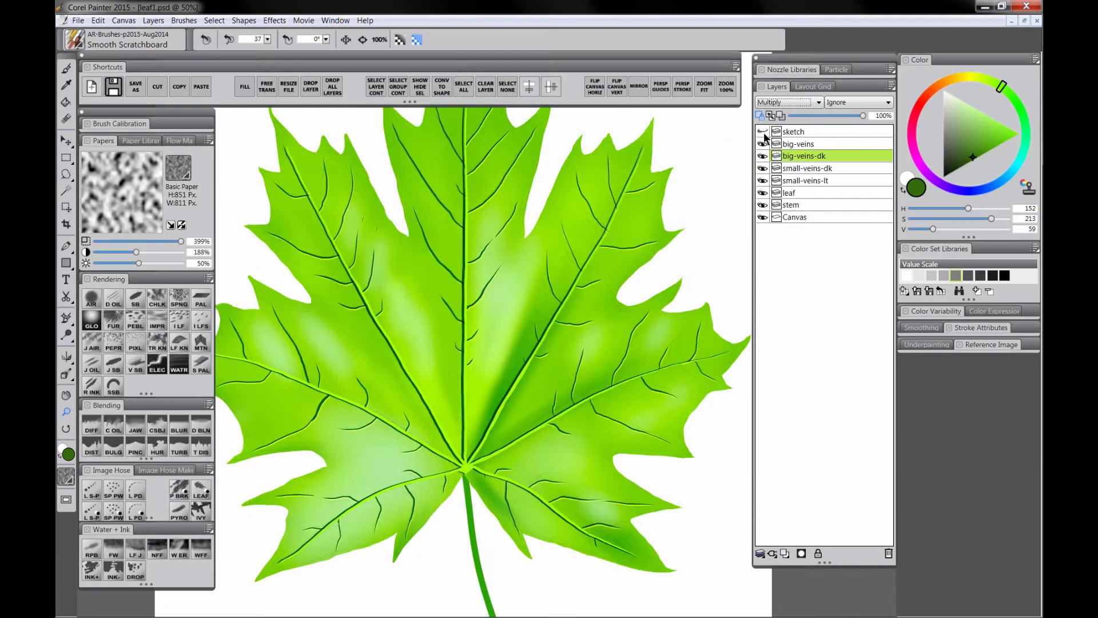
Step: Set the opacity of small-veins-lt to 79% and of small-veins-dk to 63%
left_click(807, 180)
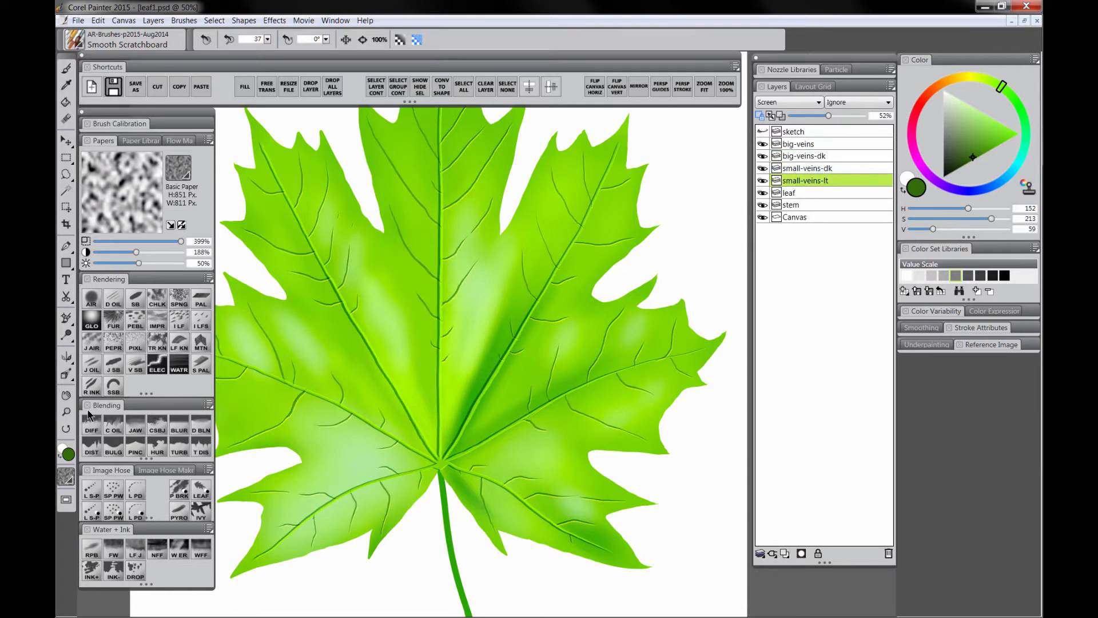
left_click_drag(828, 116, 848, 116)
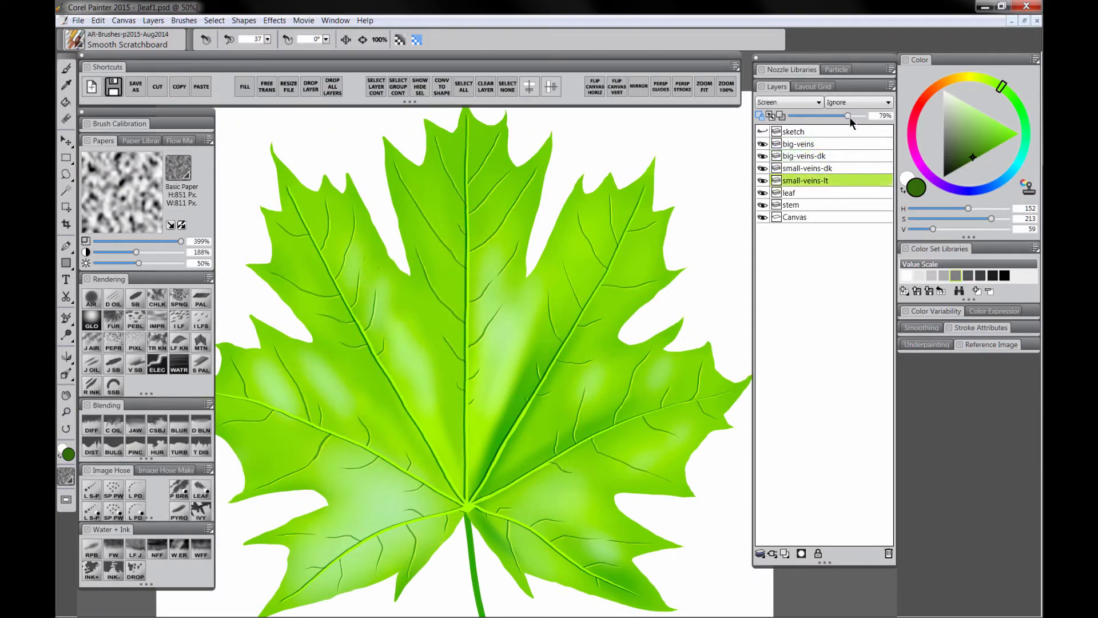
left_click(826, 169)
key("ctrl+plus")
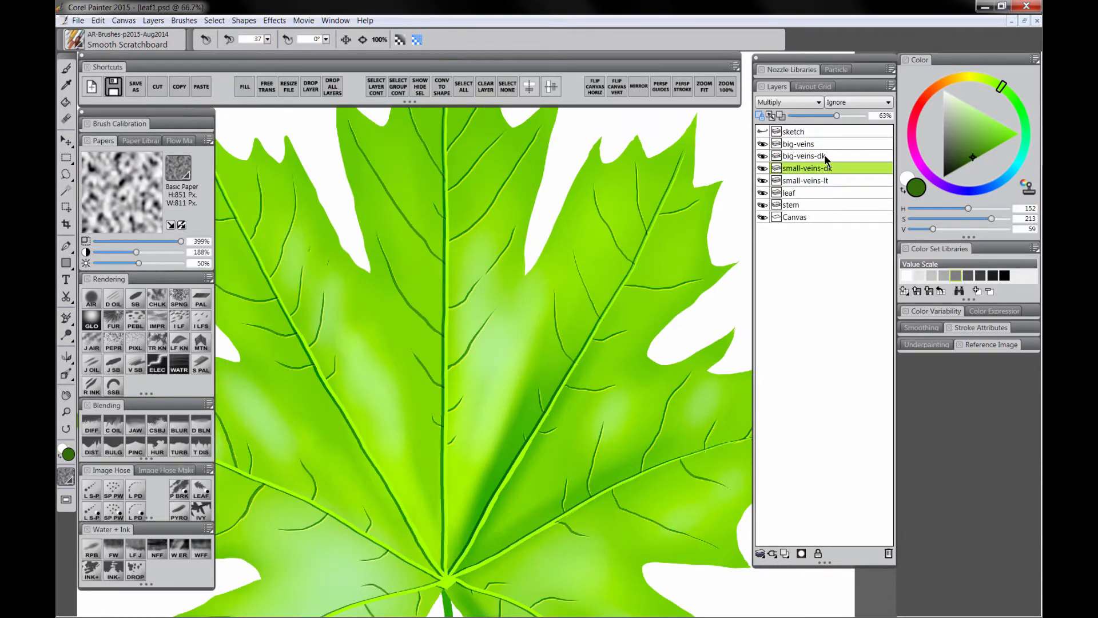
Step: Set big-veins-dk to 63% opacity and thin the outer ends of the main veins with the Pinch-AR brush
left_click(824, 157)
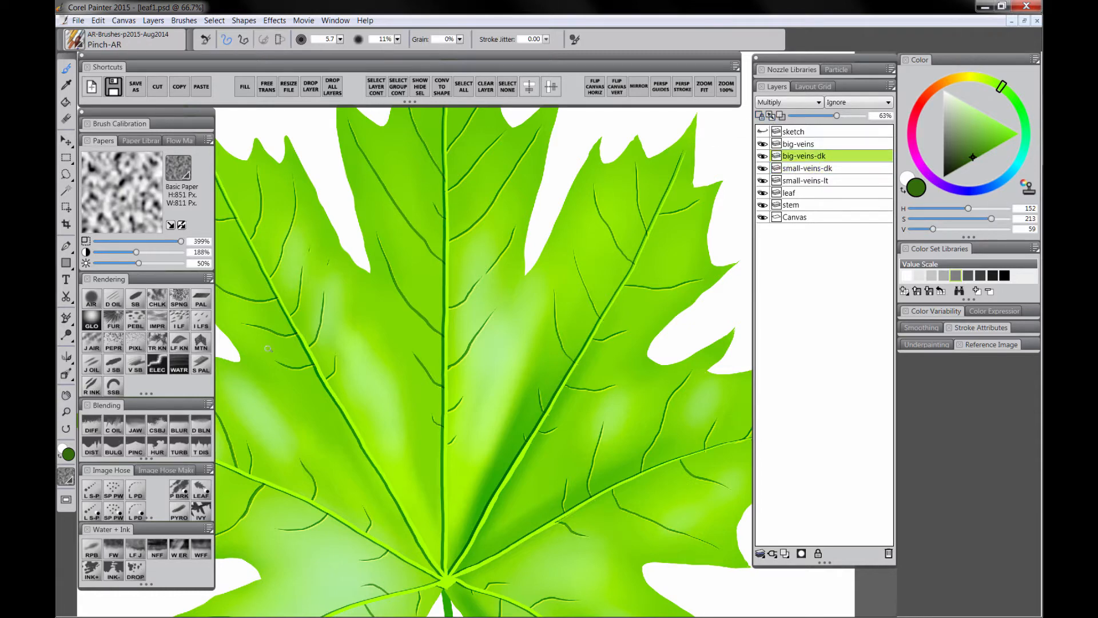
key("Tab")
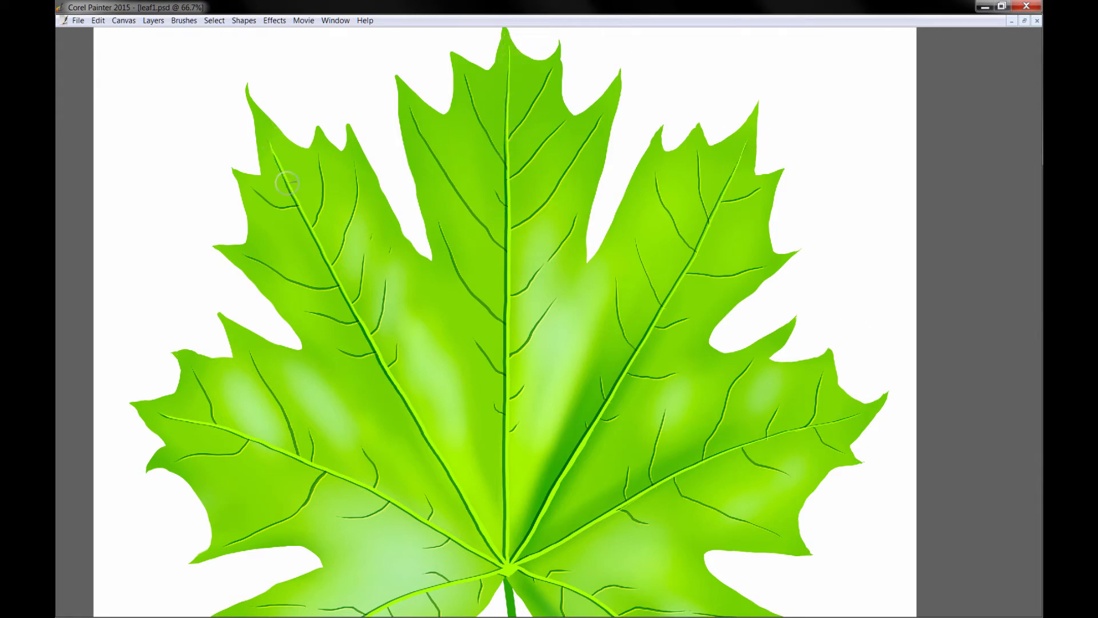
left_click_drag(609, 602, 616, 425)
Step: Soften the small-veins-dk layer with a Gaussian aperture and an amount of 6.41
key("Tab")
left_click(484, 433, "ctrl+alt")
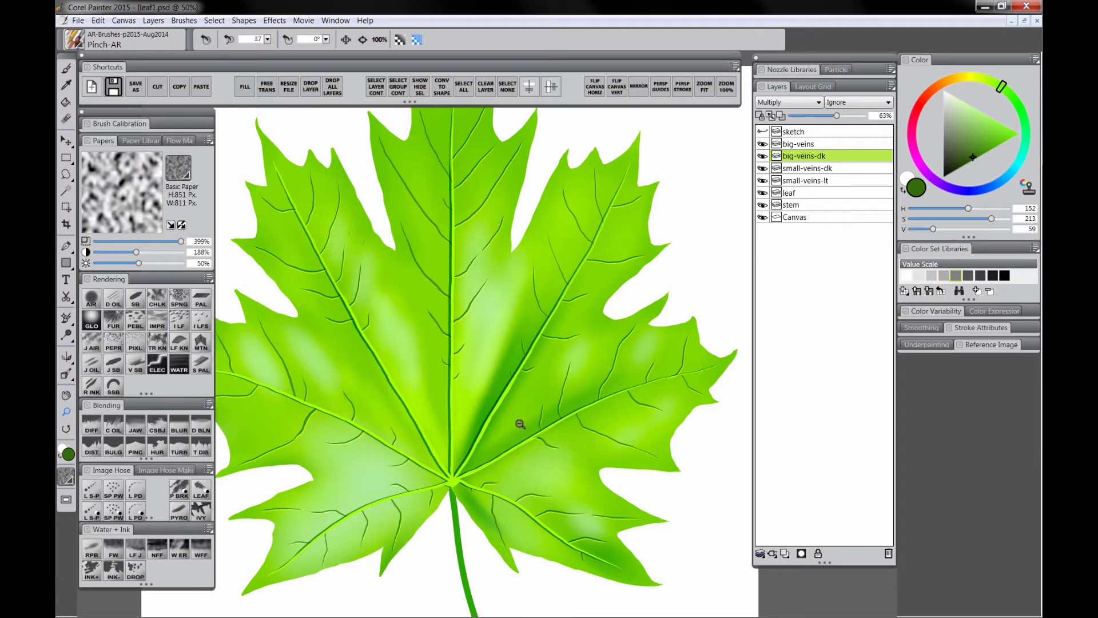
left_click(519, 425, "ctrl+alt")
left_click(538, 458, "ctrl+alt")
left_click(545, 471, "ctrl+alt")
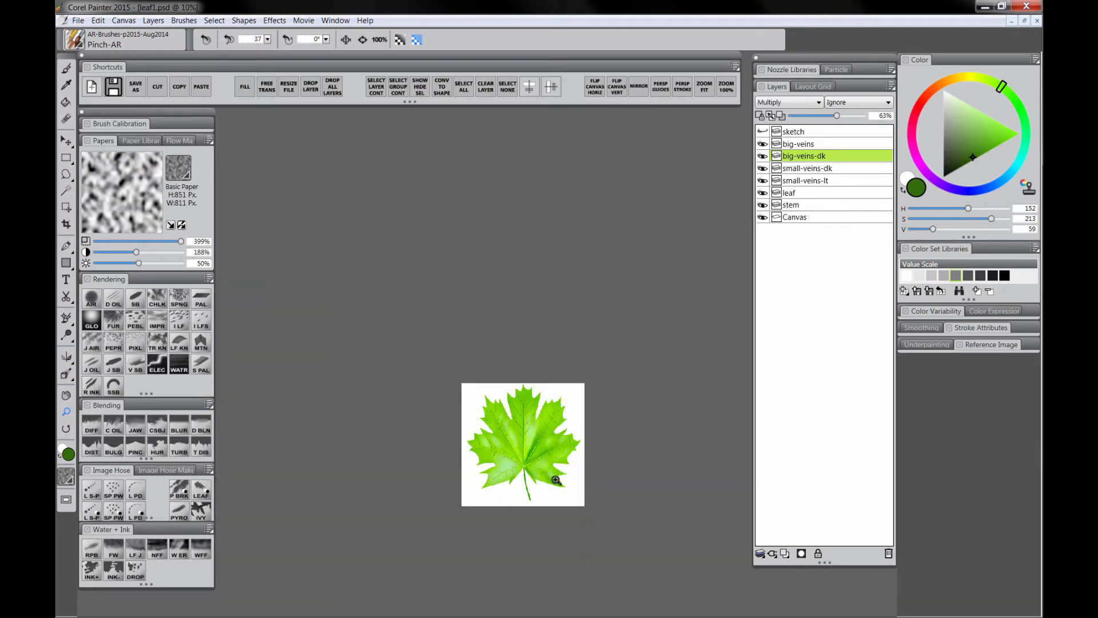
left_click(556, 480)
left_click(544, 478)
left_click(825, 170)
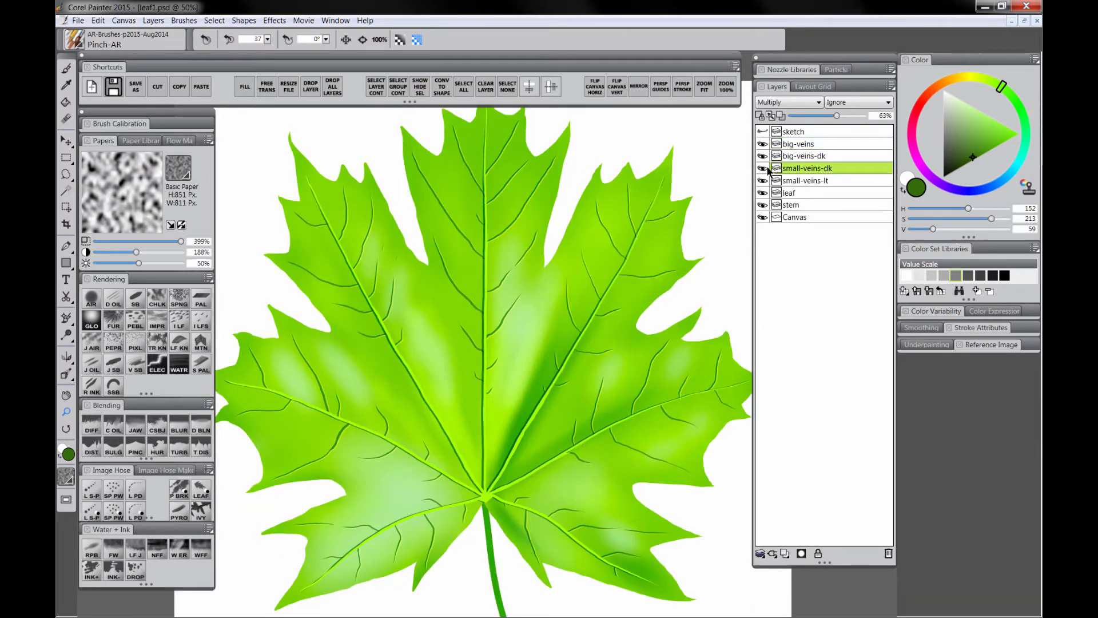
left_click(275, 20)
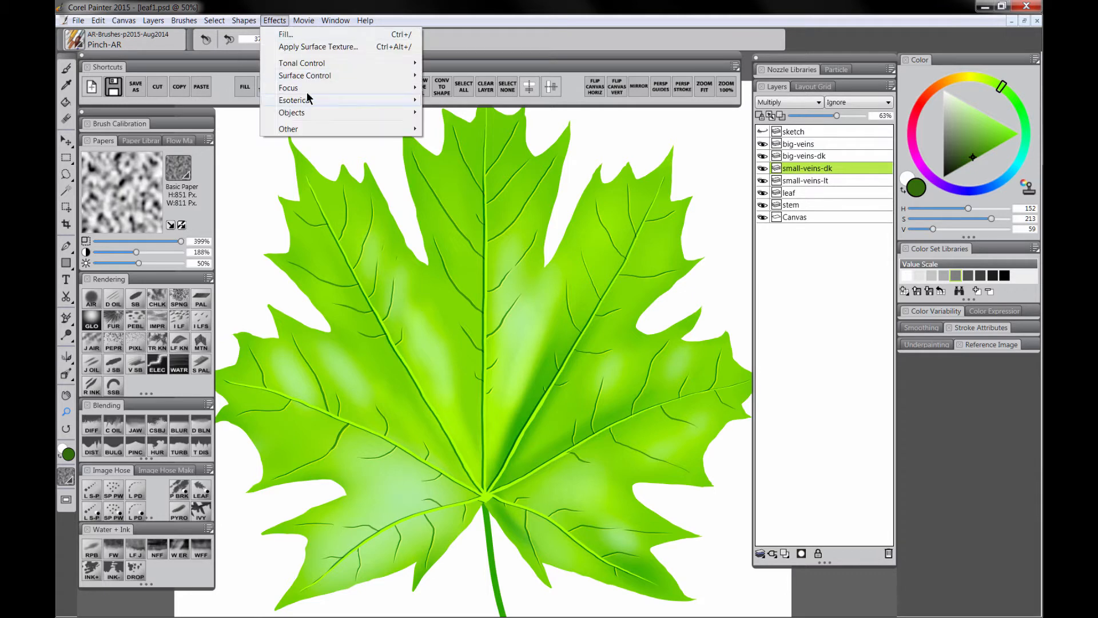
mouse_move(309, 91)
left_click(452, 161)
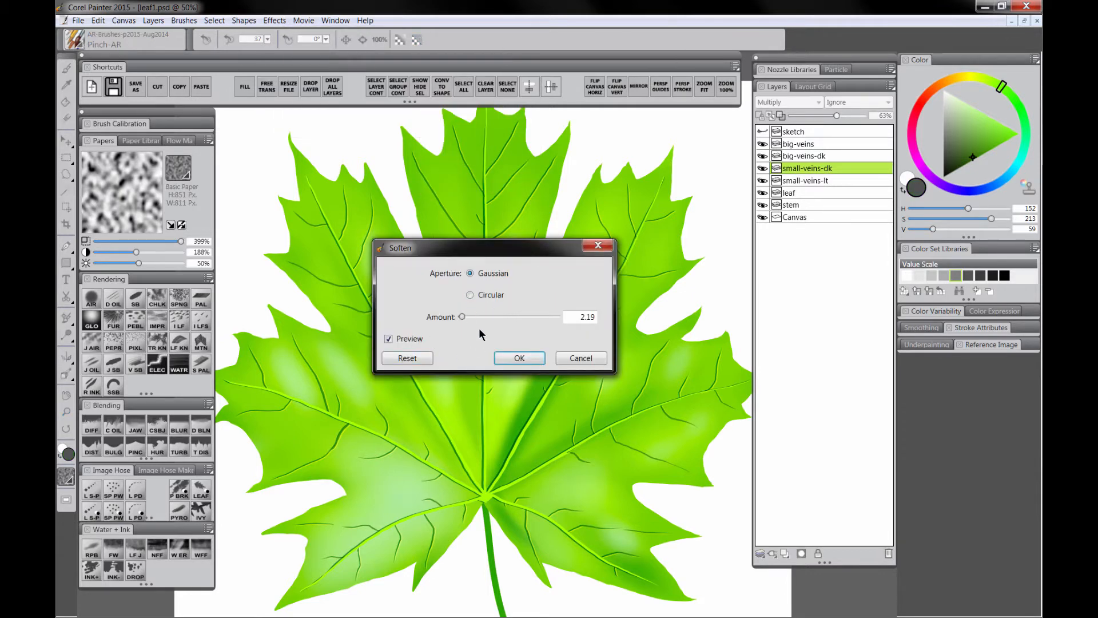
left_click_drag(463, 316, 472, 320)
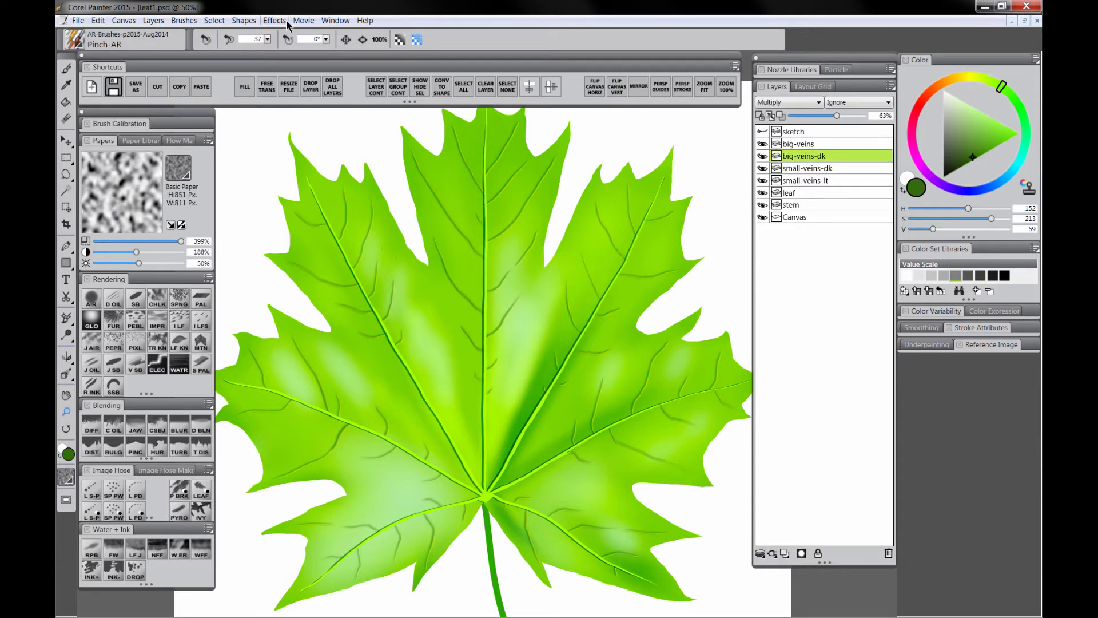
Step: Soften the big-veins-dk layer with a Gaussian aperture, moving the dialog aside to see the preview
left_click(274, 20)
mouse_move(304, 88)
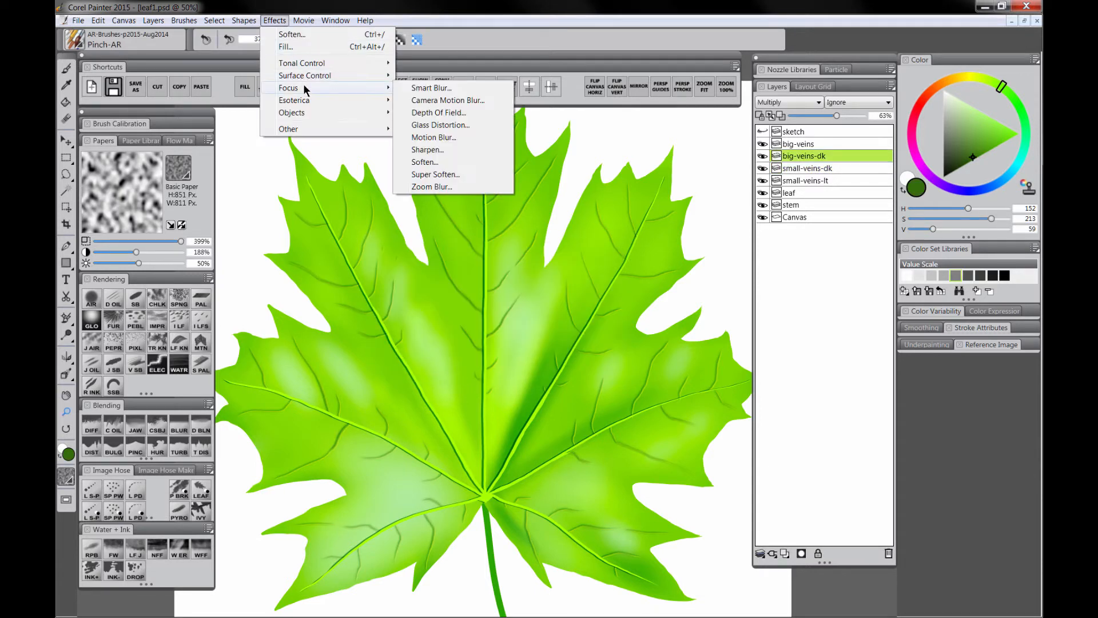
left_click(436, 163)
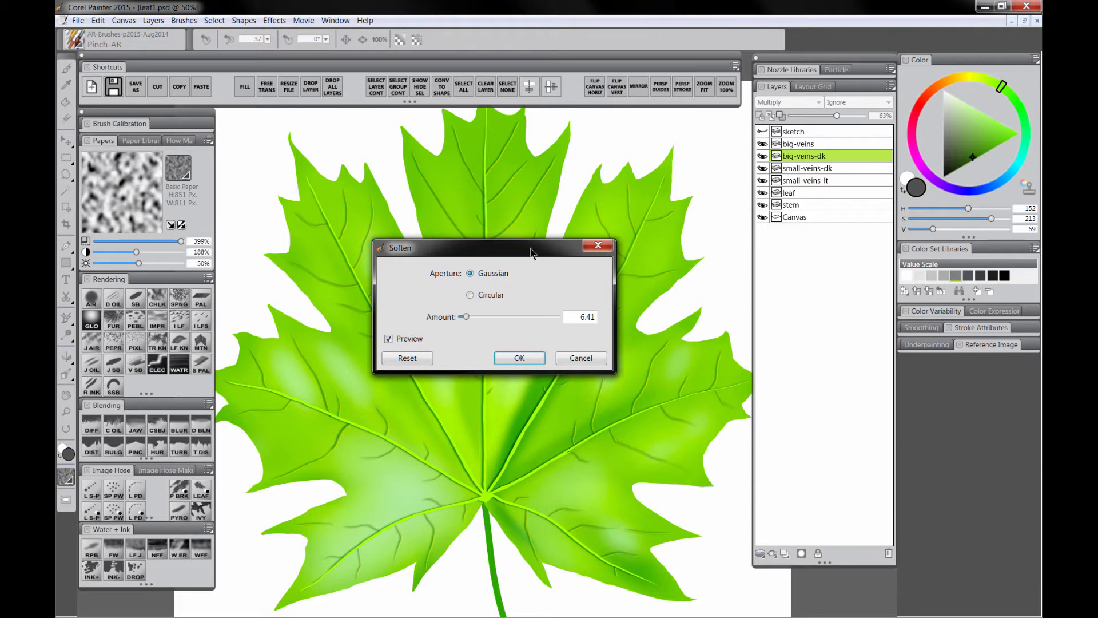
left_click_drag(538, 252, 718, 241)
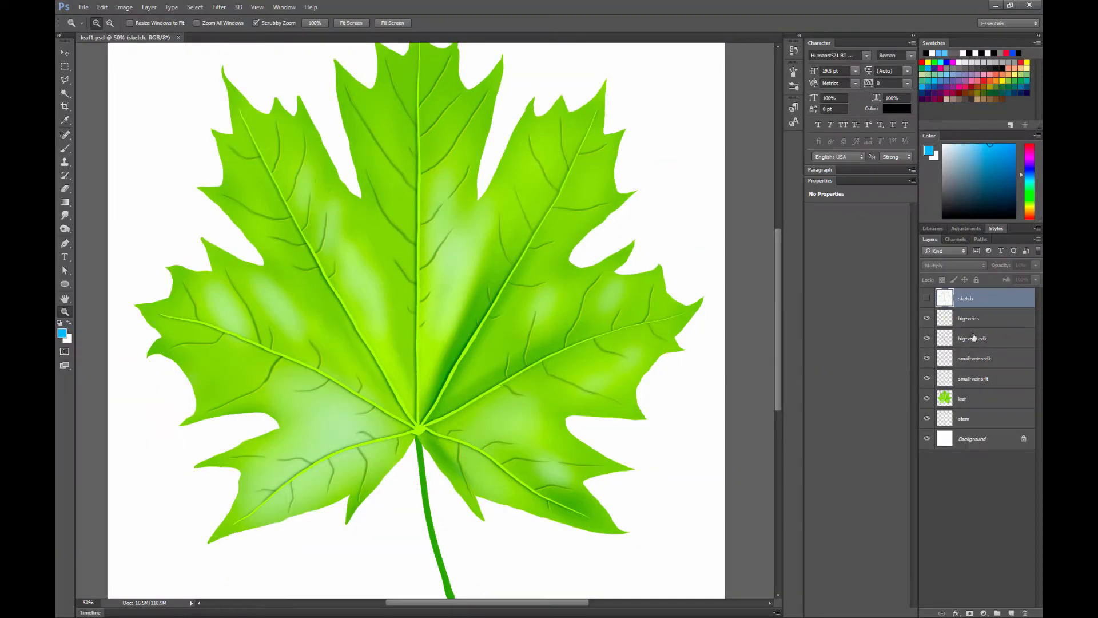
Step: In Photoshop, move the small-veins-lt layer directly beneath the big-veins layer
left_click(975, 325)
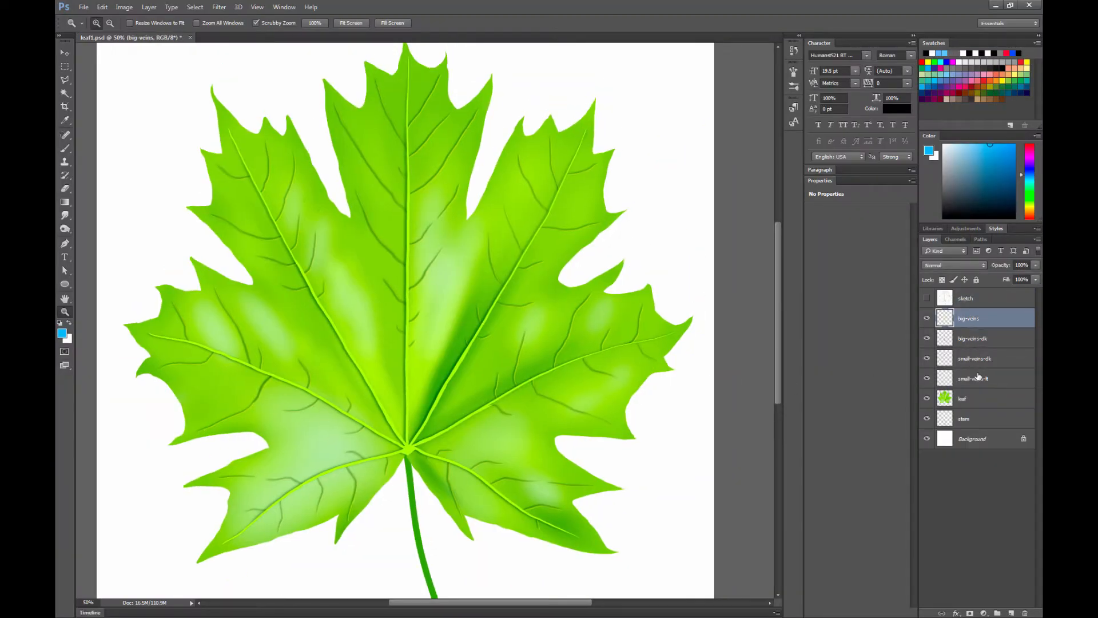
left_click_drag(978, 376, 978, 326)
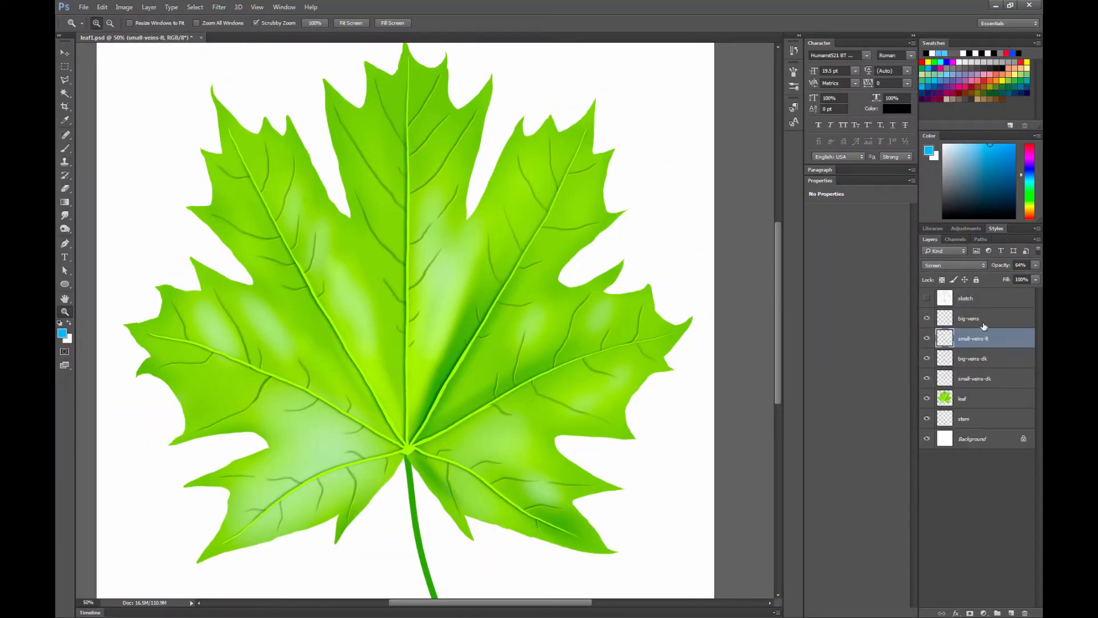
Step: Merge the light small-veins layer with big-veins, and merge small-veins-dk with big-veins-dk
left_click(977, 324, "shift")
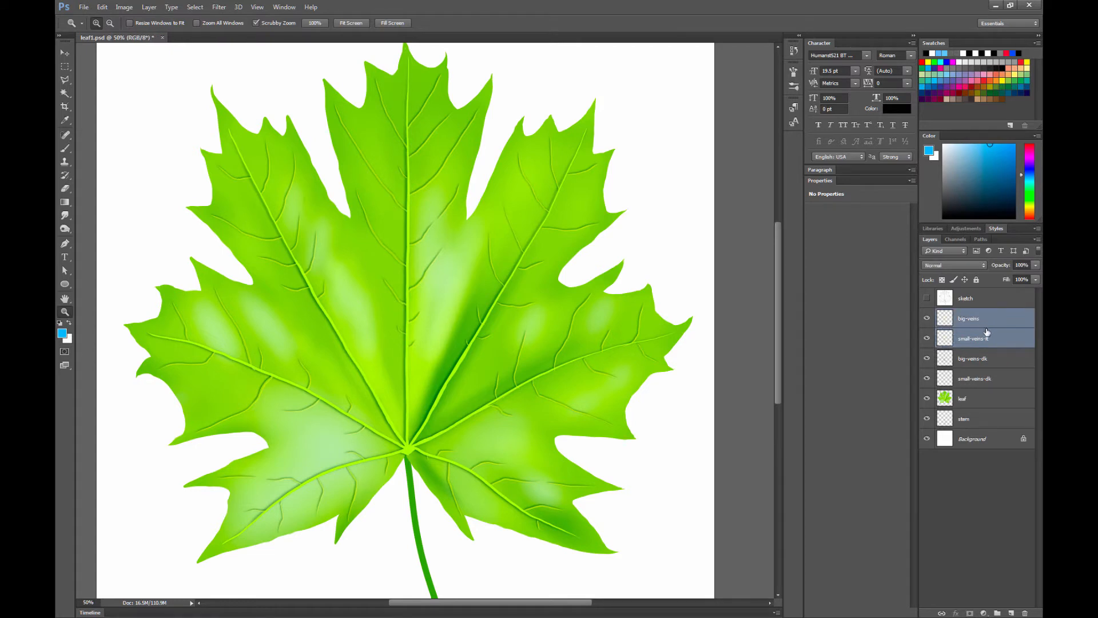
key("ctrl+e")
left_click(980, 339)
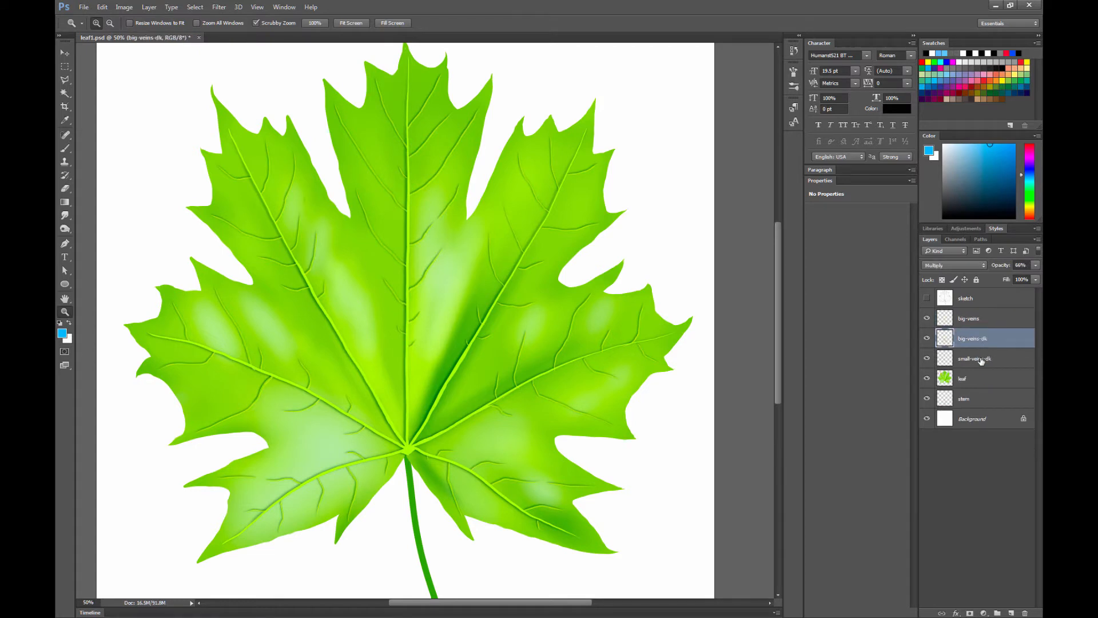
left_click(982, 360, "shift")
key("ctrl+e")
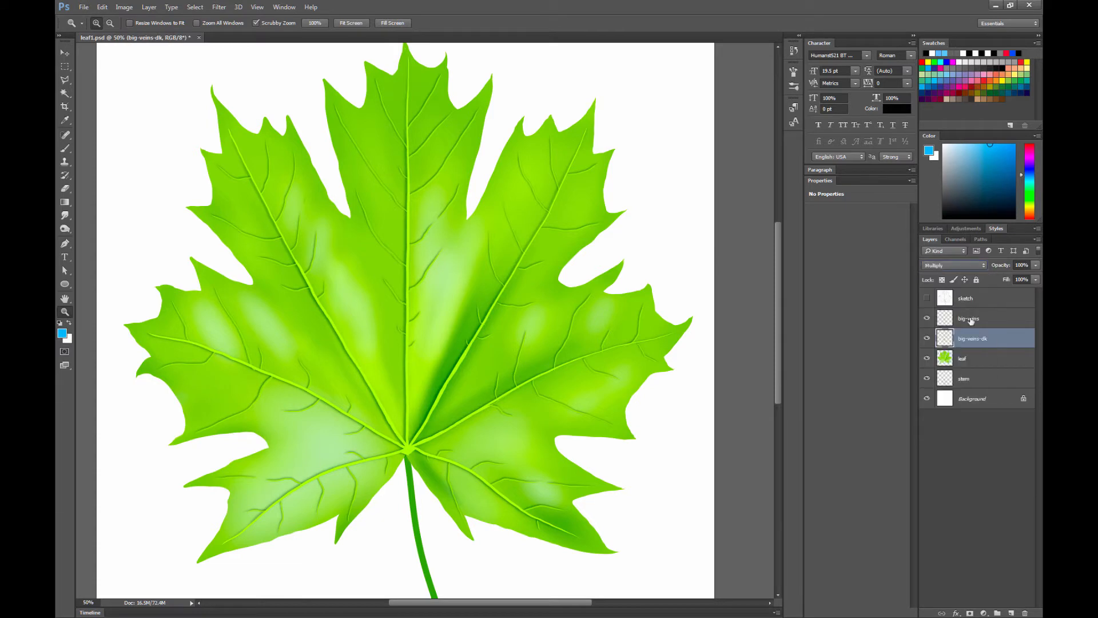
Step: Rename the merged light layer as veins and the merged dark layer as veins-dk
double_click(986, 319)
type("veins")
key("Tab")
type("veins-dk")
key("Return")
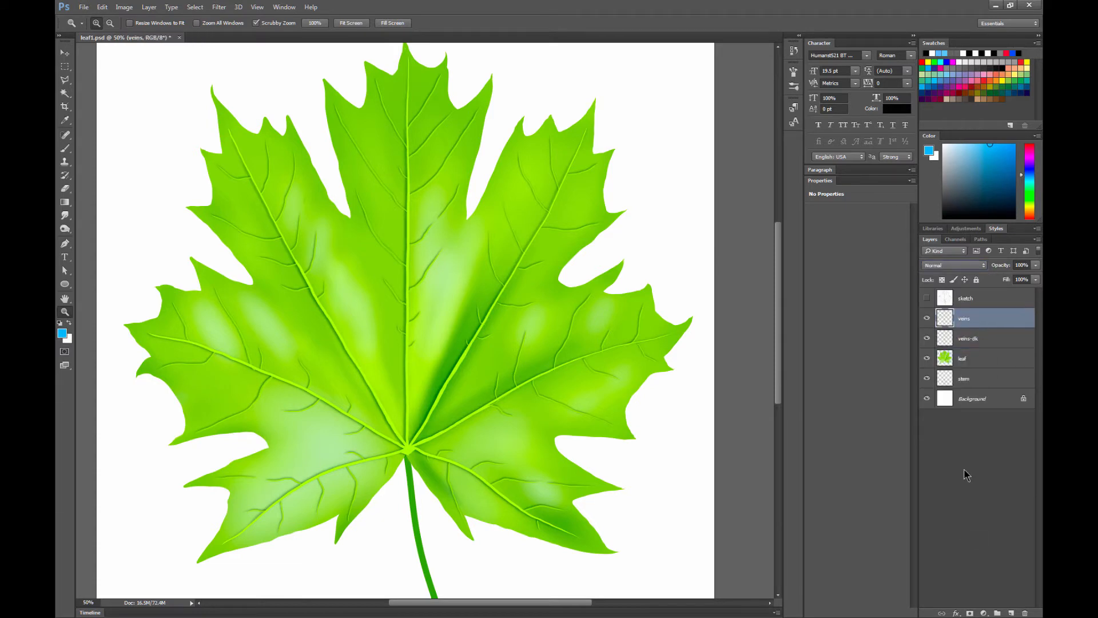
Step: Add Bevel & Emboss to the veins layer with a 0° angle, 42° altitude and bright yellow highlight colour
left_click(956, 612)
left_click(986, 495)
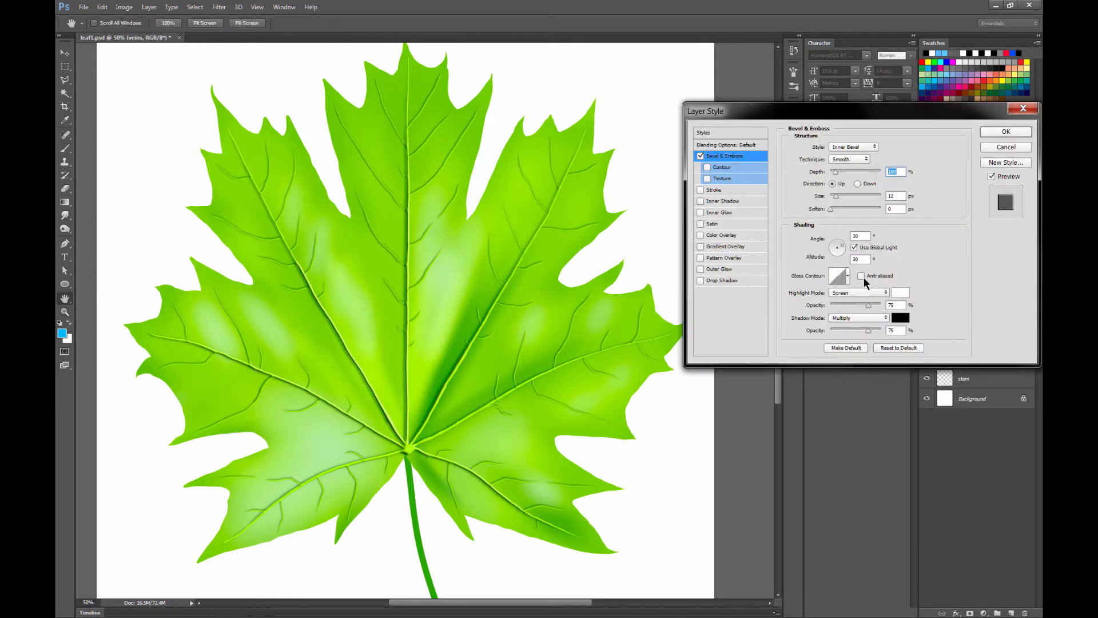
left_click(841, 247)
left_click(900, 292)
left_click(829, 191)
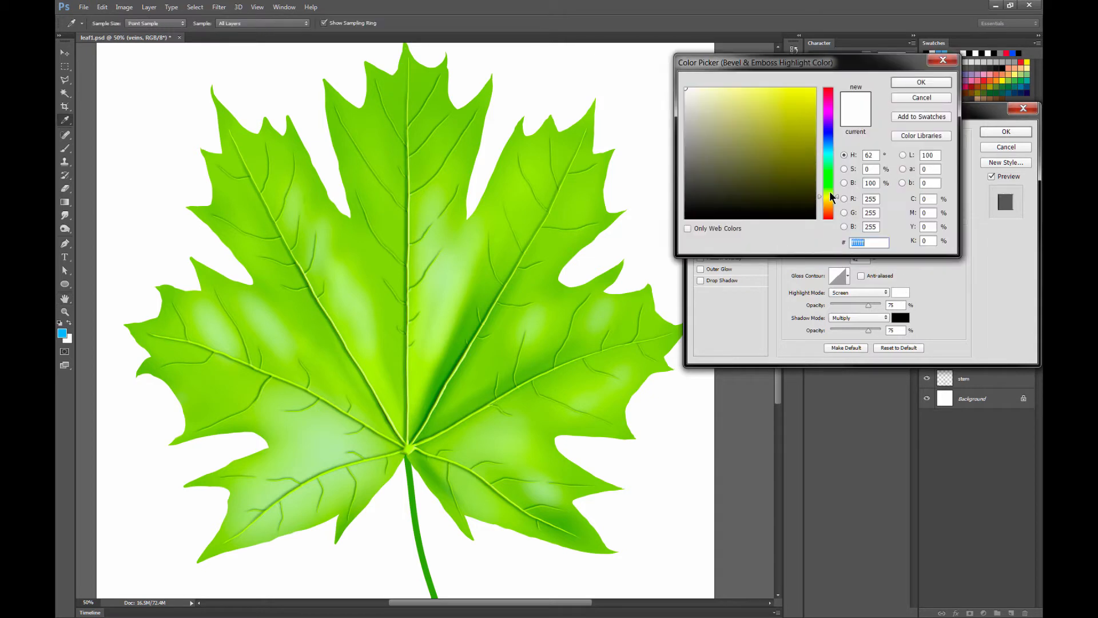
left_click(915, 83)
Step: Give the veins bevel a dark green shadow colour, 205% depth, 5 px size and a lower shadow opacity
left_click(901, 318)
left_click(830, 177)
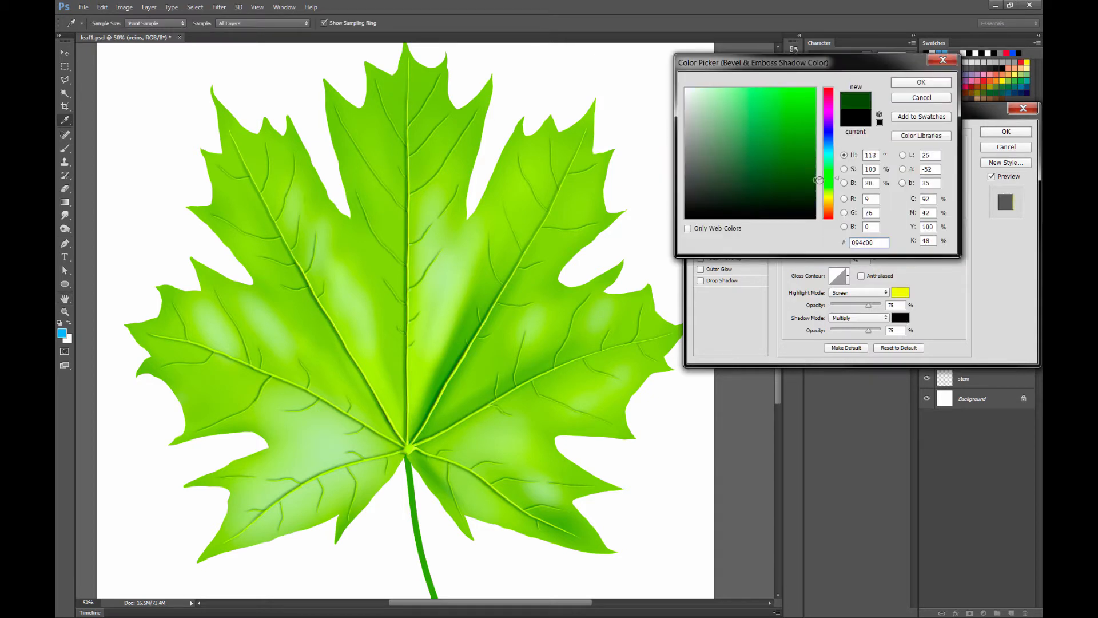
left_click(816, 187)
left_click(929, 84)
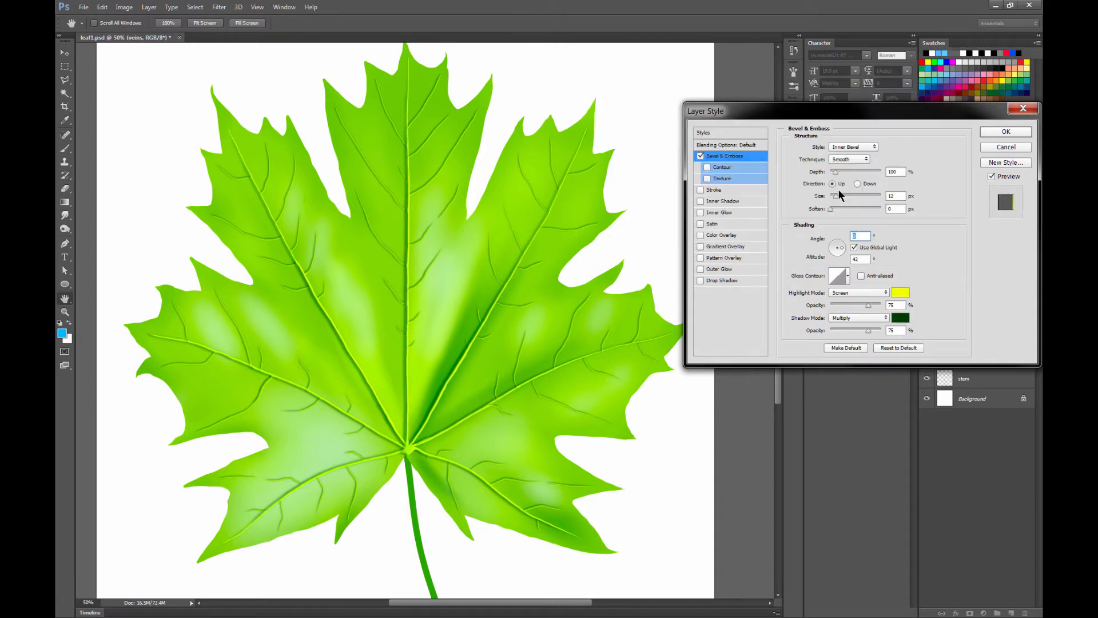
left_click_drag(839, 195, 841, 175)
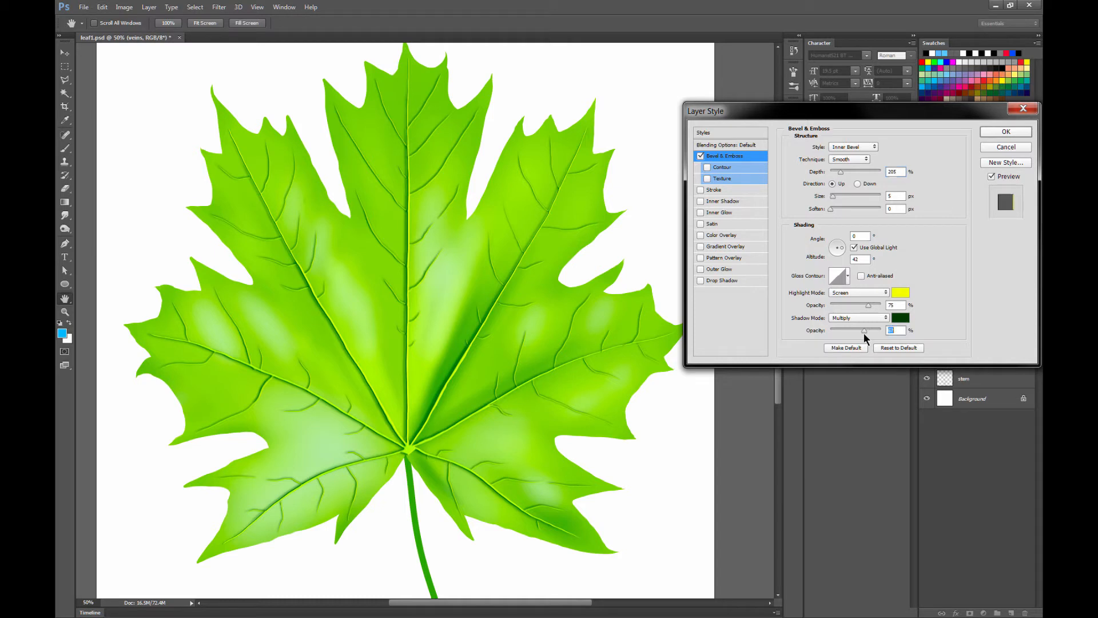
key("Return")
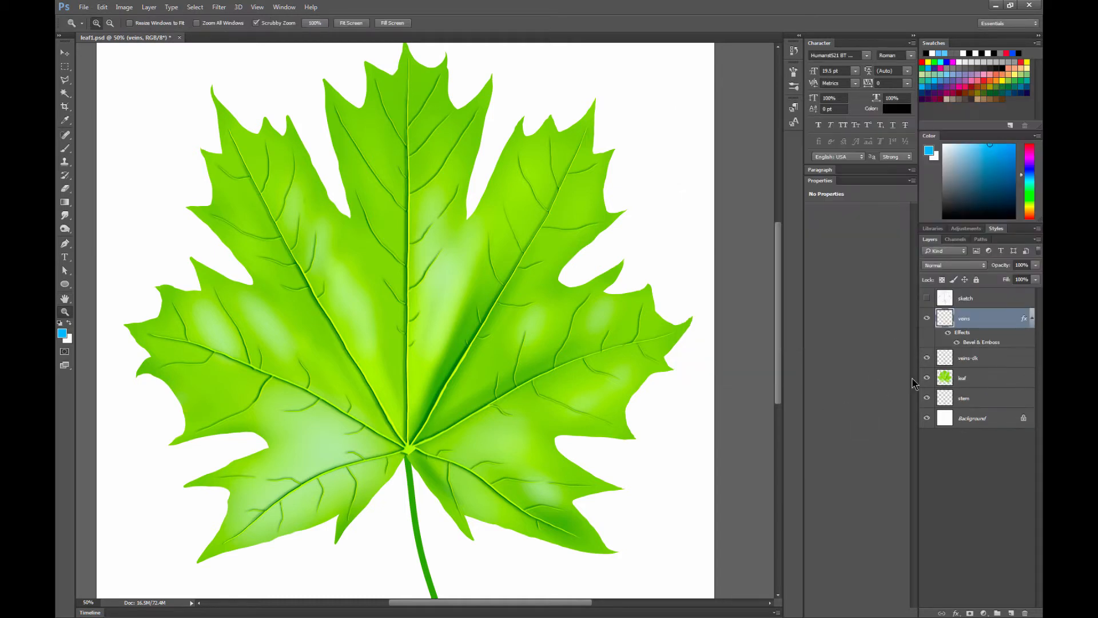
Step: Set the veins-dk layer's opacity to 74% and check the leaf up close
left_click(991, 351)
left_click(1036, 266)
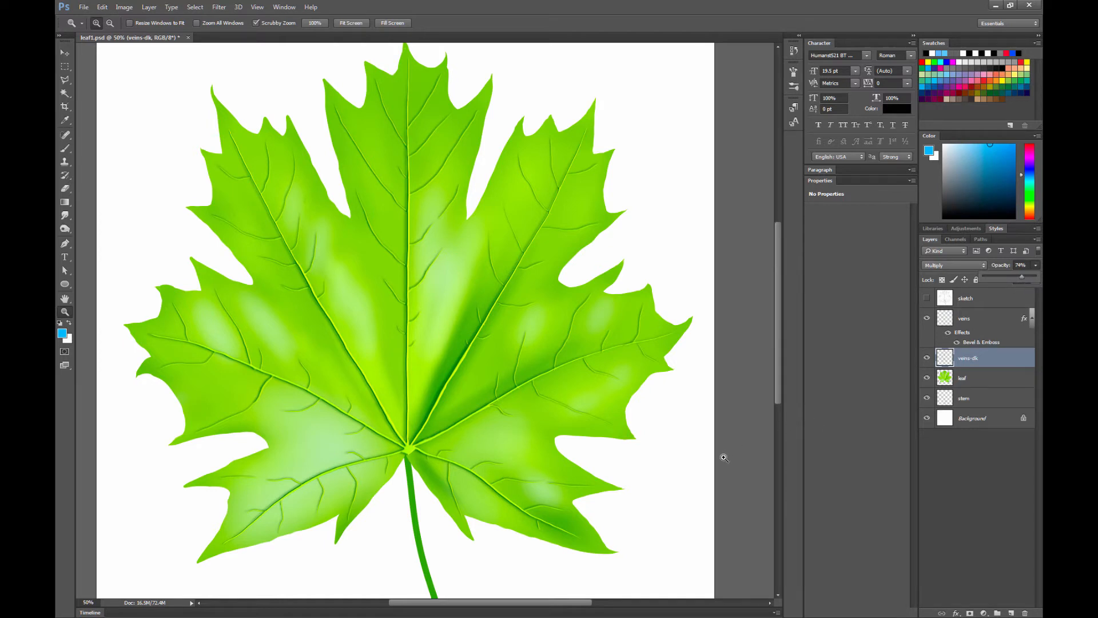
left_click(975, 327)
left_click(1036, 266)
left_click_drag(1035, 277, 1022, 277)
left_click(440, 442)
left_click(440, 443)
left_click(458, 377, "alt")
left_click(458, 377, "alt")
left_click(458, 377, "alt")
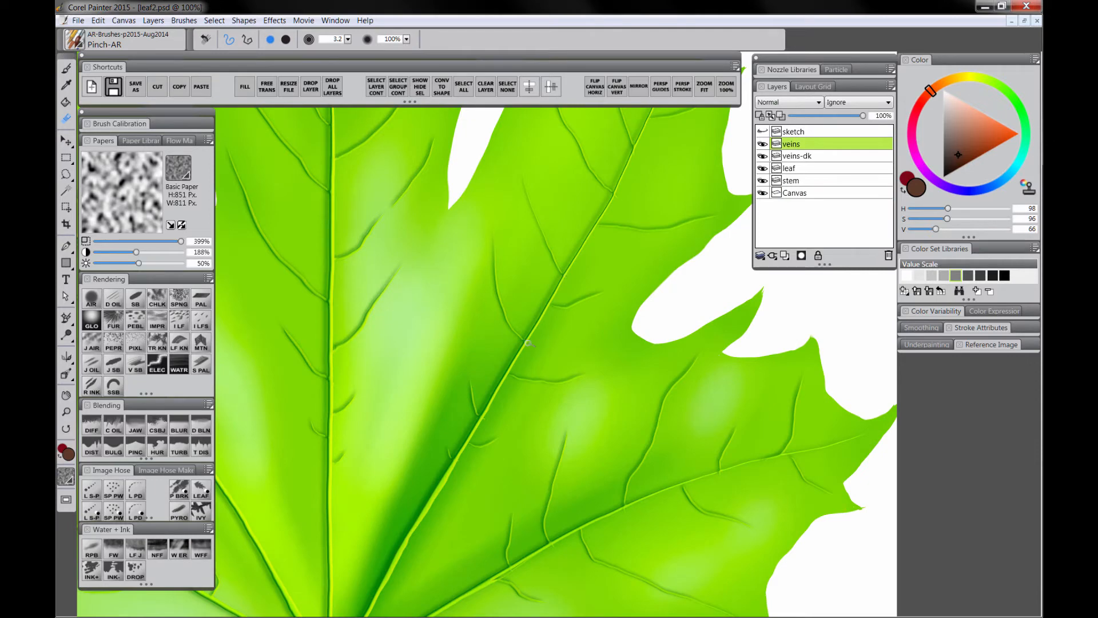
Step: Switch to Corel Painter, add a layer above veins, and sample the yellow-green vein colour for the Detail Oils Brush
left_click_drag(652, 169, 657, 142)
left_click_drag(307, 445, 618, 405)
left_click_drag(492, 475, 503, 259)
left_click_drag(623, 532, 247, 612)
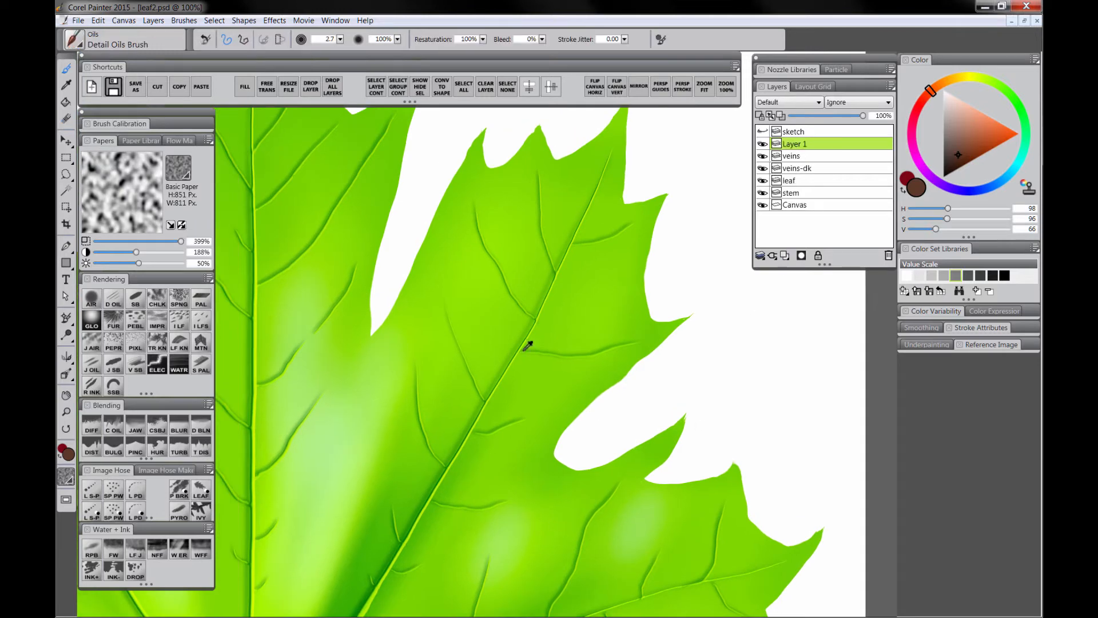
left_click(526, 349, "alt")
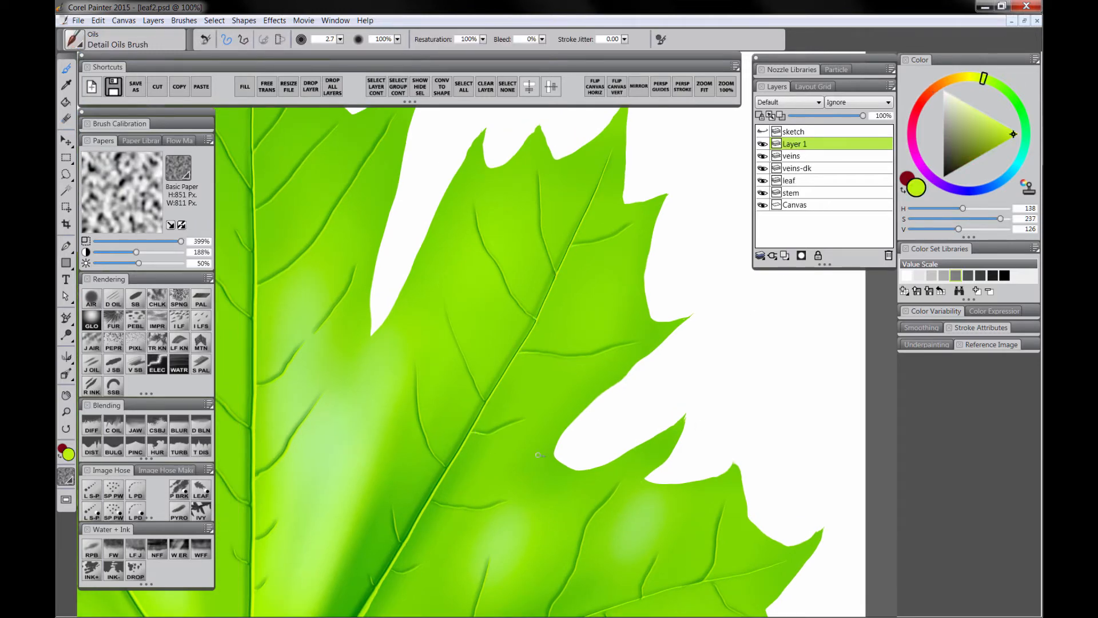
Step: Paint yellow-green joins where the small veins meet the main veins across the leaf
left_click_drag(538, 455, 570, 303)
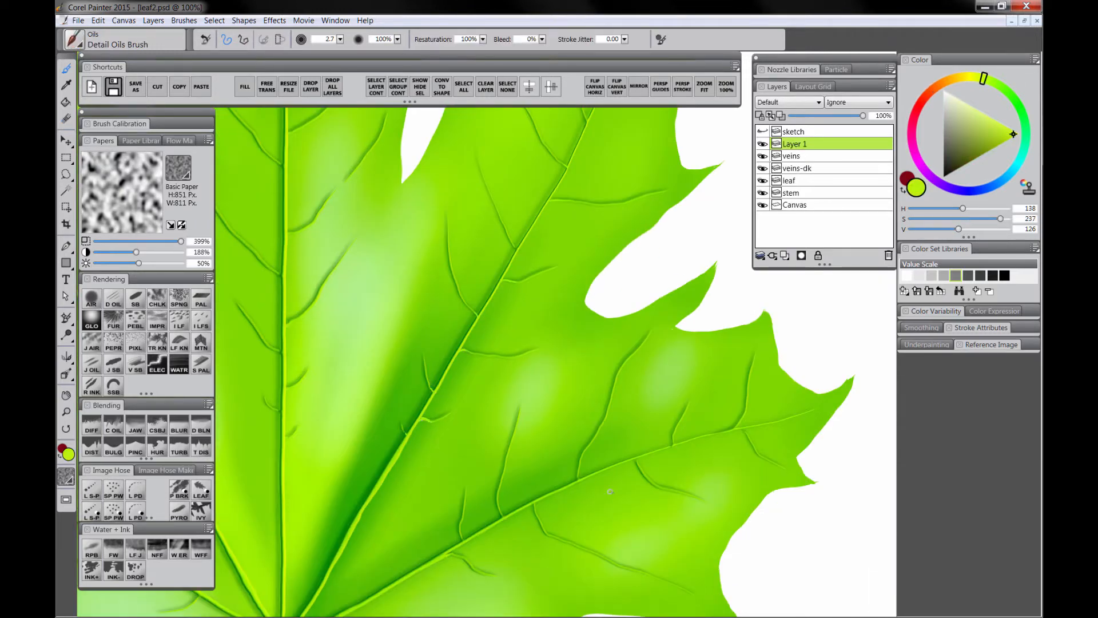
left_click_drag(468, 538, 552, 444)
left_click_drag(436, 396, 442, 402)
left_click_drag(444, 297, 457, 366)
left_click_drag(326, 351, 479, 301)
left_click_drag(395, 440, 422, 170)
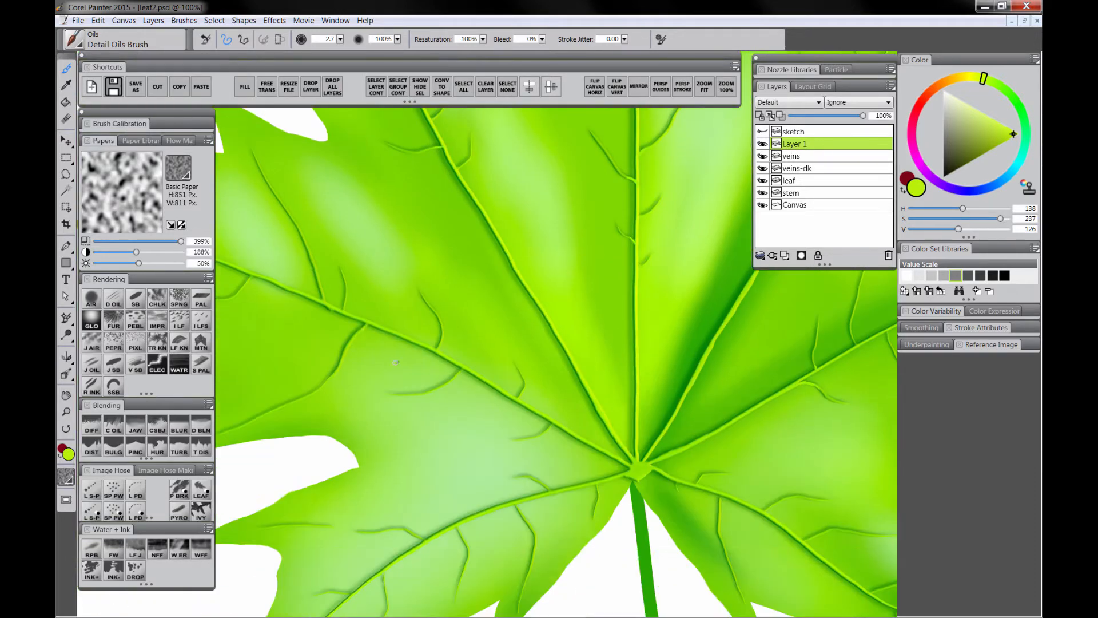
Step: On a new layer, paint a brown spot where the main veins meet and tint its edges yellow with the Digital Airbrush
left_click_drag(580, 486, 598, 433)
mouse_move(918, 117)
left_mouse_down()
mouse_move(912, 127)
mouse_move(970, 157)
left_mouse_up()
left_click(787, 256)
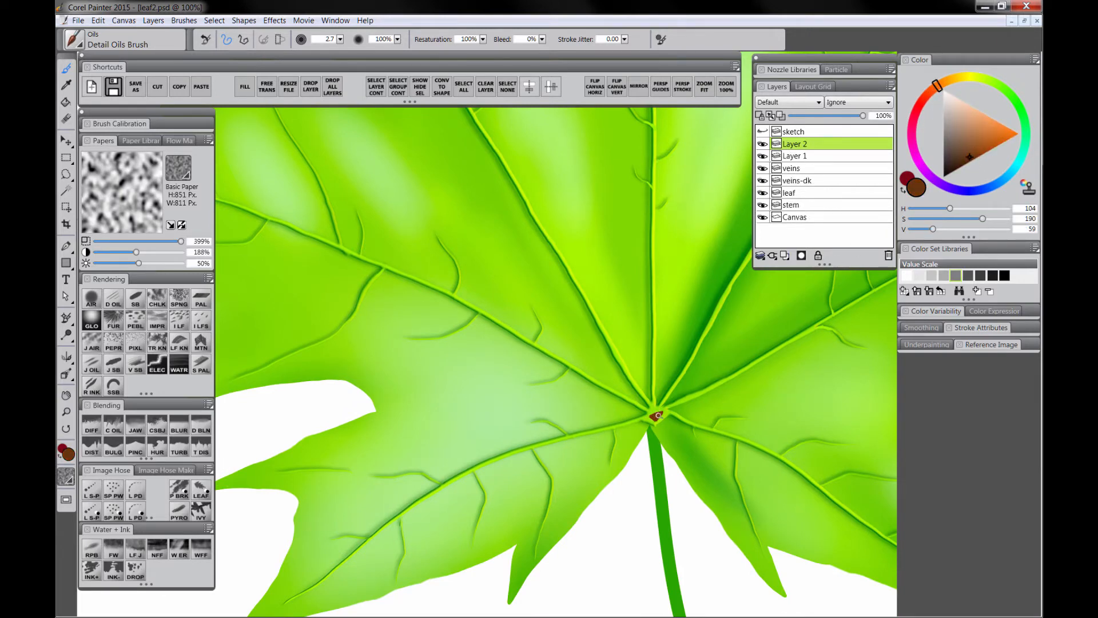
key("m")
left_click(598, 464, "alt")
left_click(598, 481, "alt")
left_click(583, 464)
left_click(578, 449)
left_click(562, 426)
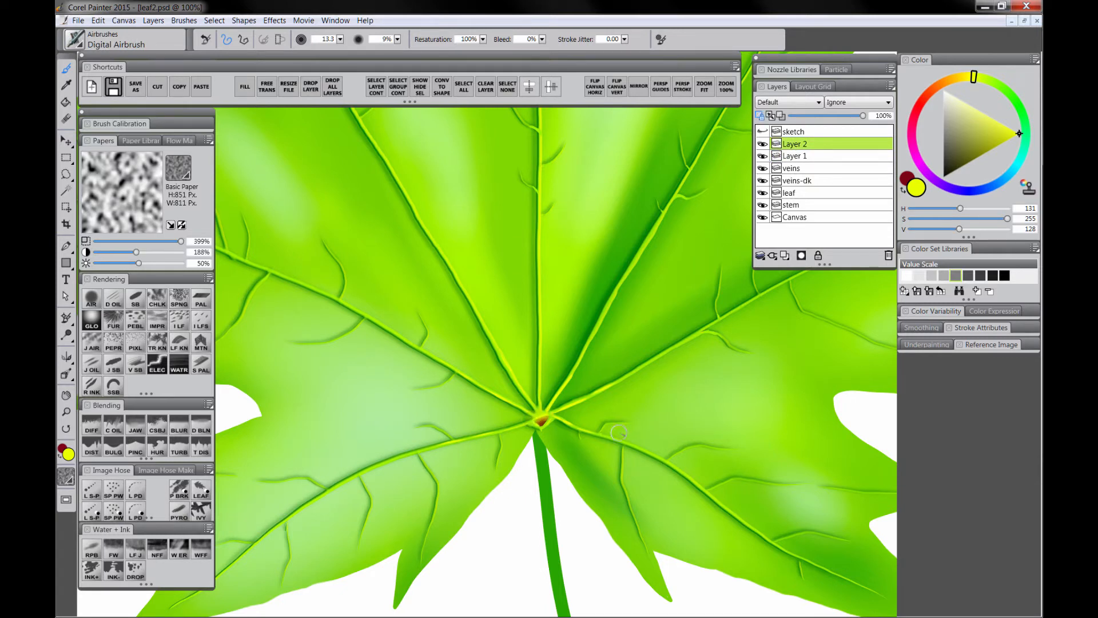
Step: Recolour the whole stem on the stem layer with brown sampled from the vein junction, using the Digital Airbrush
mouse_move(594, 473)
left_mouse_down()
mouse_move(544, 324)
mouse_move(490, 223)
mouse_move(492, 235)
left_mouse_up()
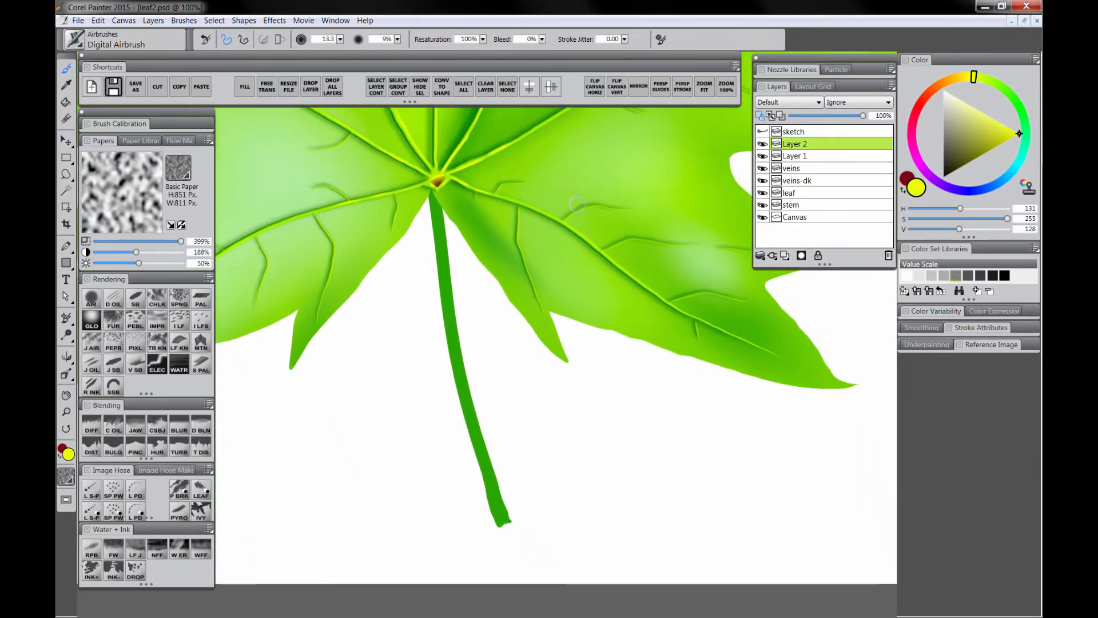
left_click(800, 193)
left_click(798, 205)
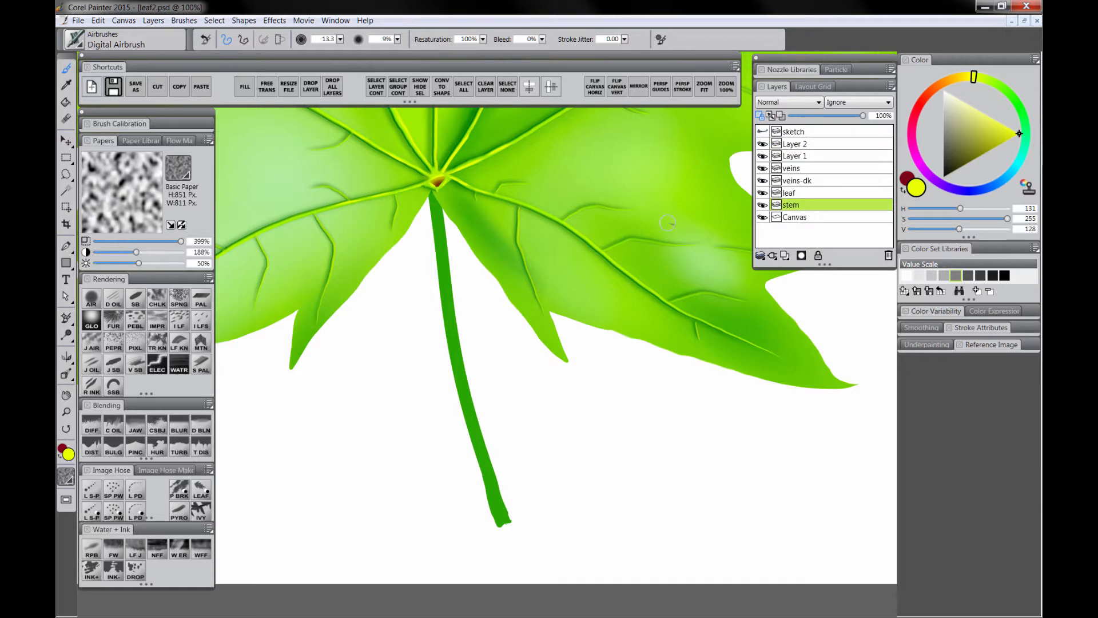
left_click(438, 184, "alt")
mouse_move(434, 196)
left_mouse_down()
mouse_move(450, 218)
mouse_move(464, 350)
left_mouse_up()
mouse_move(452, 265)
left_mouse_down()
mouse_move(481, 344)
mouse_move(481, 441)
mouse_move(475, 412)
mouse_move(513, 503)
left_mouse_up()
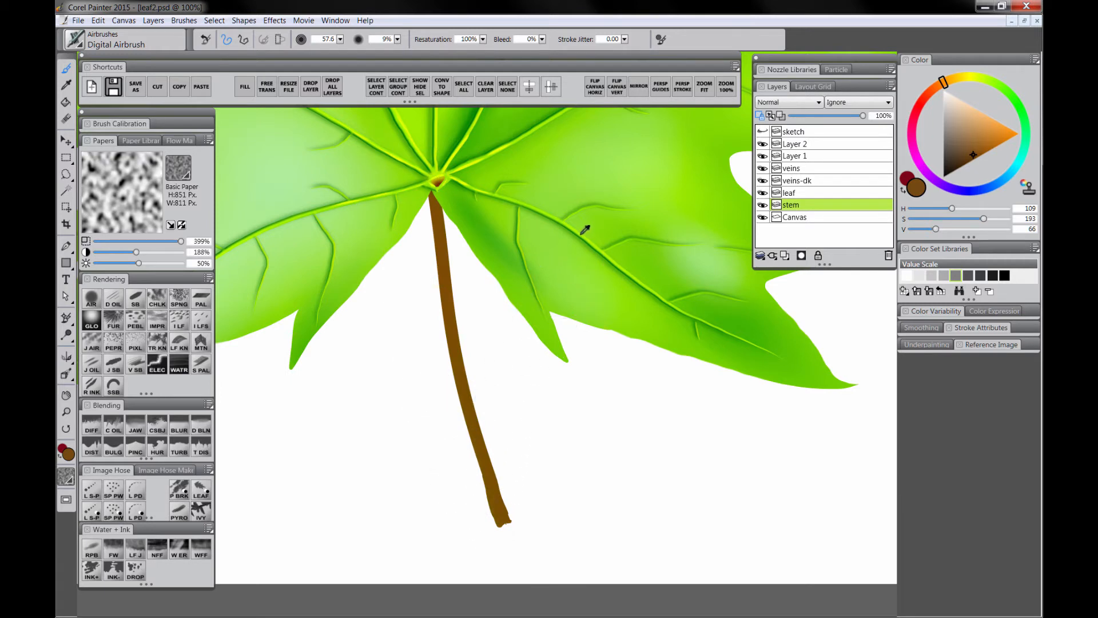
Step: Blend sampled yellow-green into the lower stem with a large airbrush, and shade its edge with darker leaf green
left_click(617, 262, "alt")
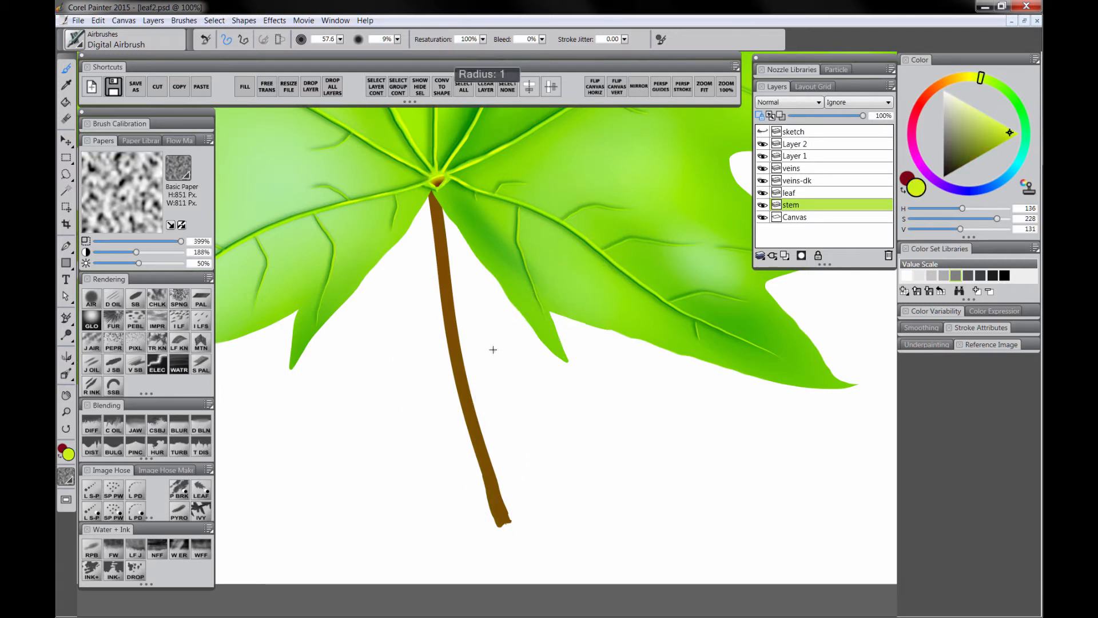
mouse_move(508, 543)
left_mouse_down()
mouse_move(469, 324)
mouse_move(441, 257)
mouse_move(508, 421)
mouse_move(519, 502)
mouse_move(510, 534)
mouse_move(462, 335)
left_mouse_up()
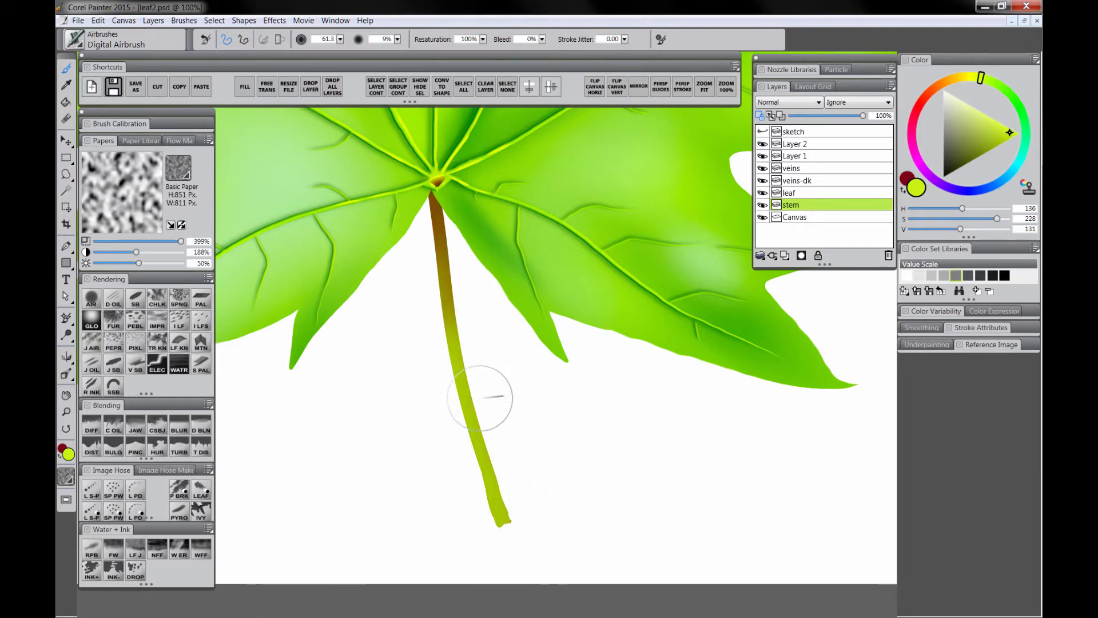
left_click(700, 308, "alt")
left_click_drag(474, 403, 479, 409)
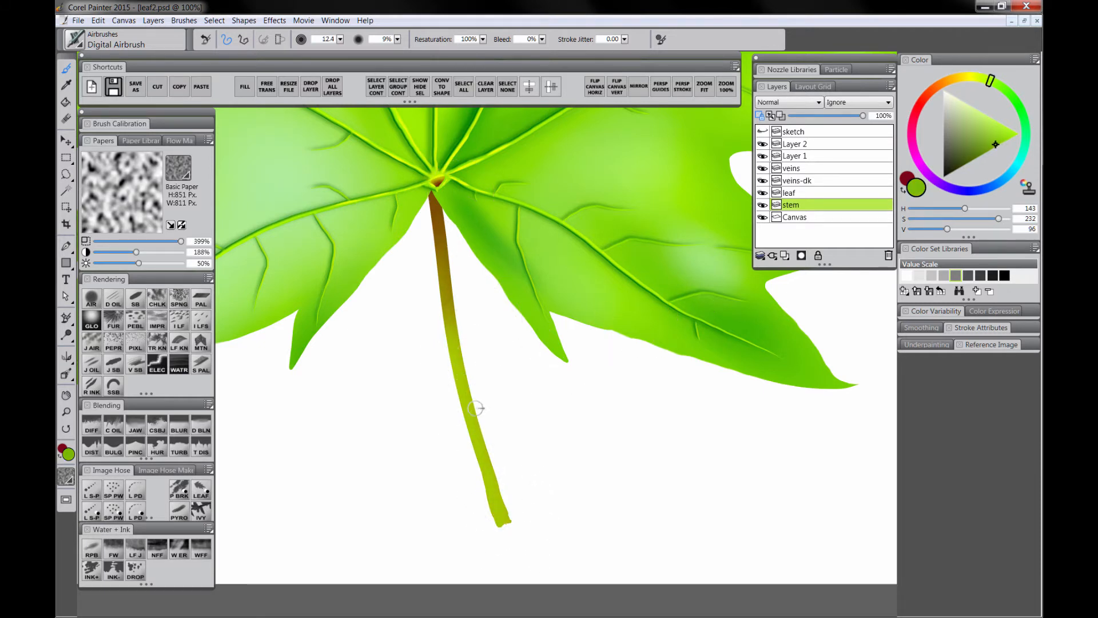
left_click_drag(447, 351, 494, 524)
Step: Shade the stem's edges with sampled dark brown and airbrush a sampled leaf green along its lower half
left_click(449, 303, "alt")
left_click_drag(429, 251, 433, 254)
left_click(438, 184, "alt")
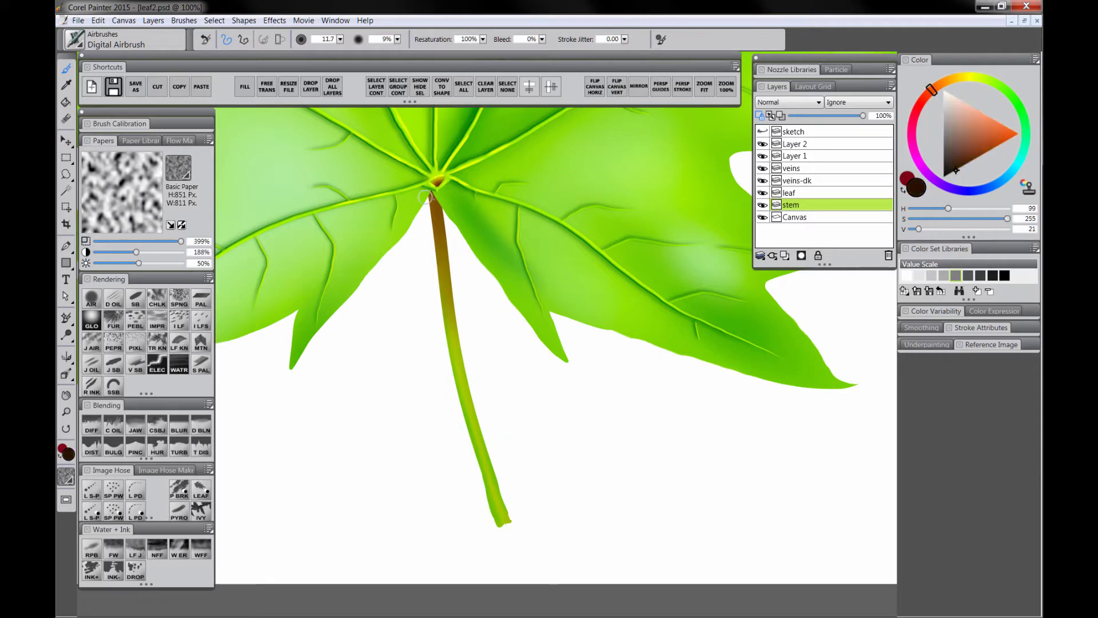
left_click_drag(427, 197, 446, 312)
mouse_move(432, 232)
left_mouse_down()
mouse_move(439, 326)
mouse_move(498, 467)
left_mouse_up()
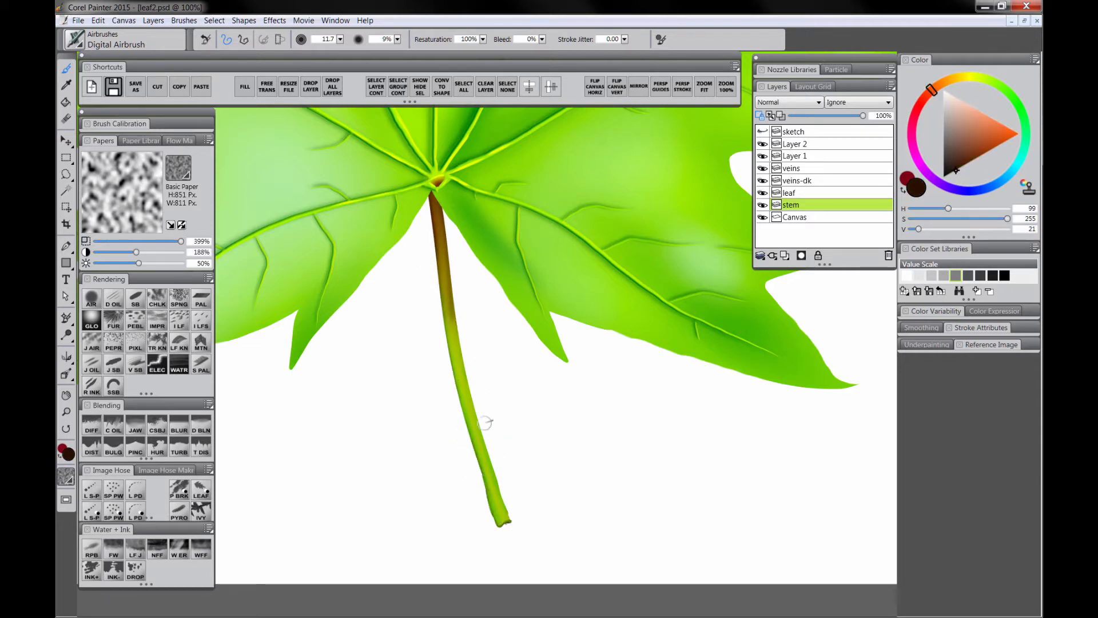
left_click(465, 167, "alt")
left_click_drag(457, 340, 486, 463)
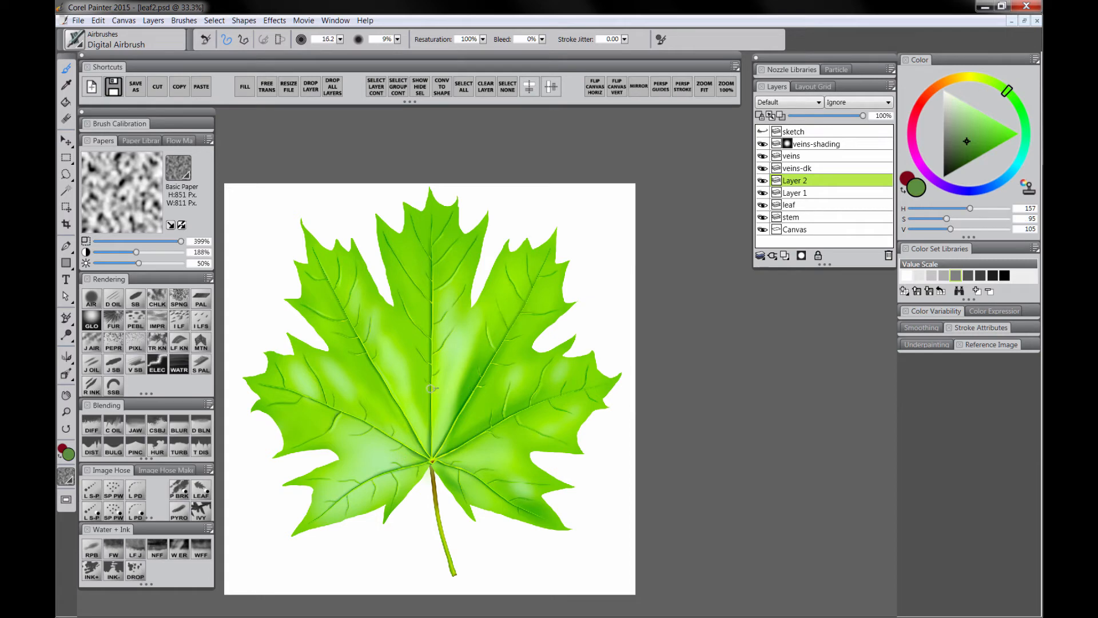
Step: Set Layer 2 to Multiply and airbrush muted green shading around the leaf's outer edges
left_click(789, 102)
left_click(778, 186)
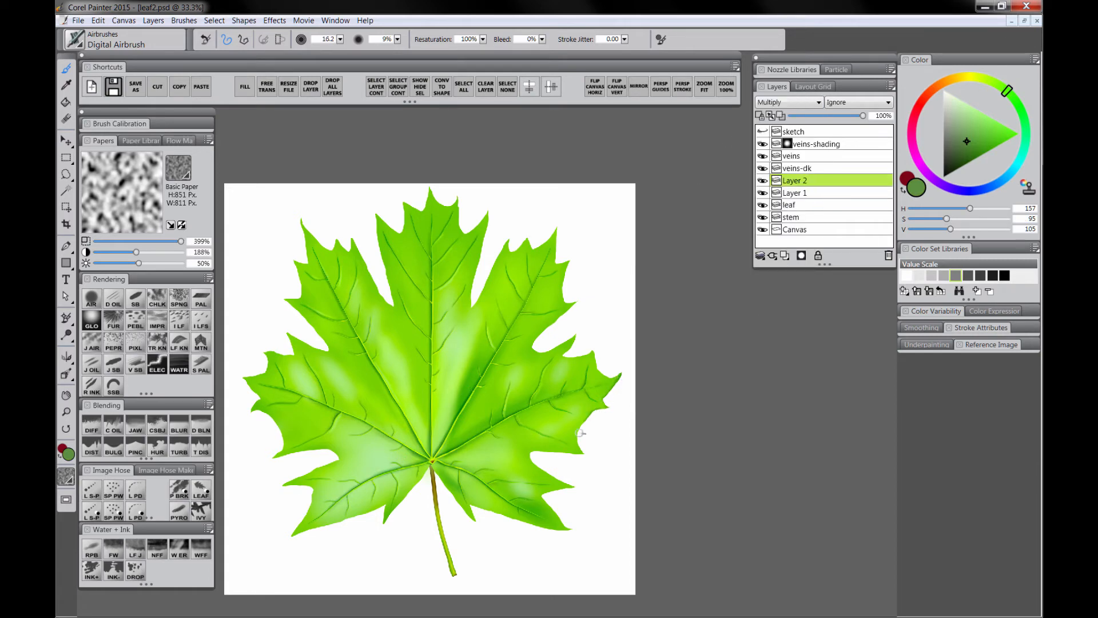
mouse_move(478, 510)
left_mouse_down()
mouse_move(426, 491)
mouse_move(367, 513)
left_mouse_up()
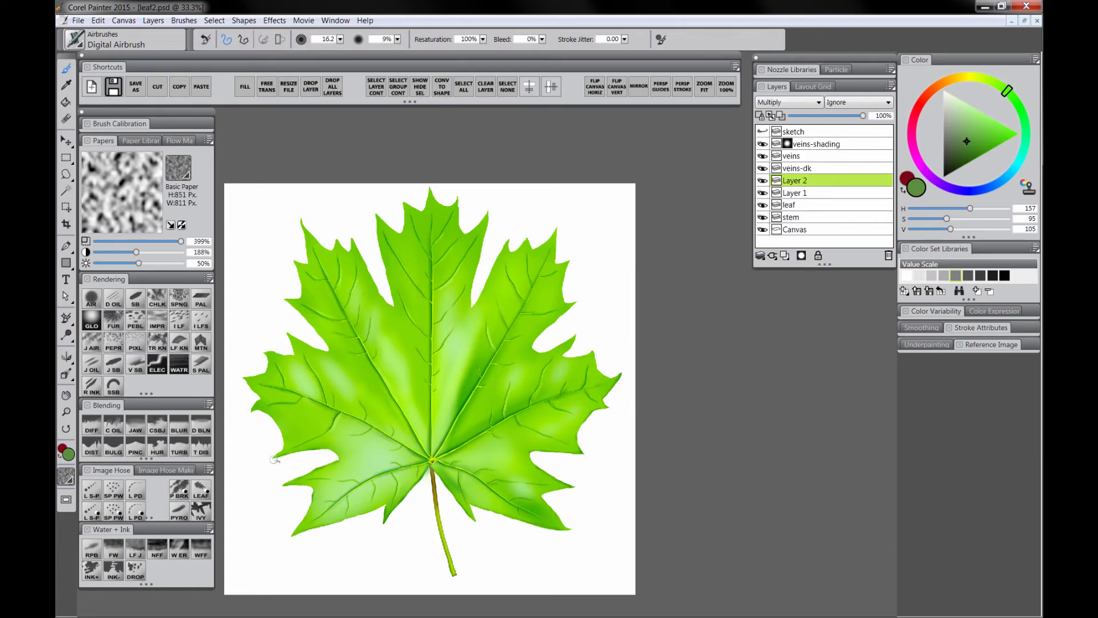
mouse_move(269, 366)
left_mouse_down()
mouse_move(313, 342)
mouse_move(301, 297)
left_mouse_up()
mouse_move(305, 221)
left_mouse_down()
mouse_move(378, 216)
mouse_move(426, 195)
left_mouse_up()
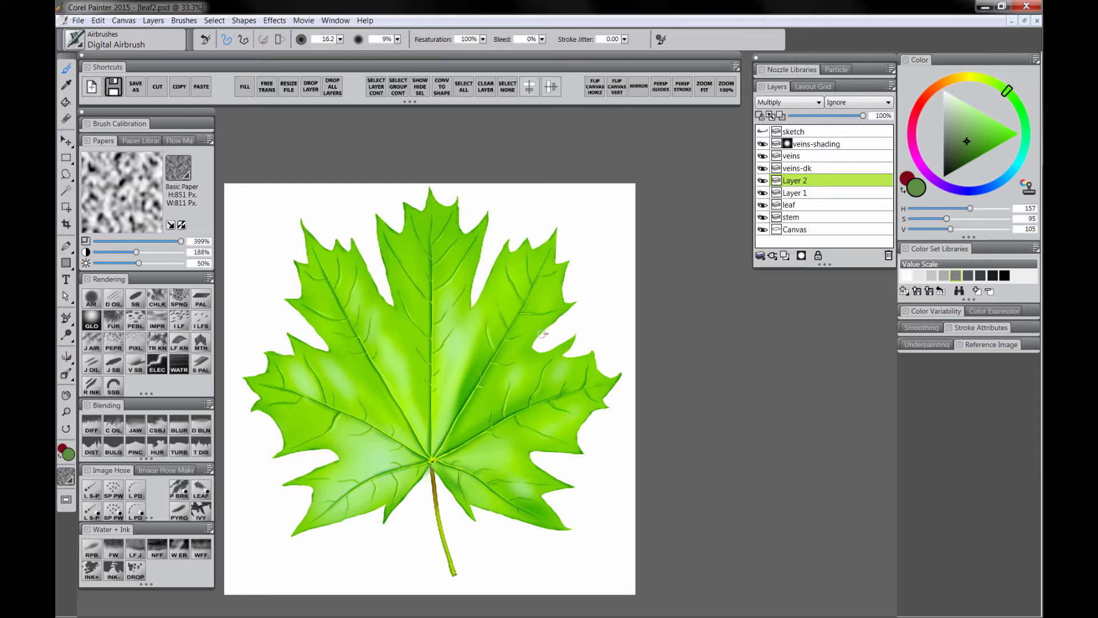
left_click_drag(542, 333, 615, 374)
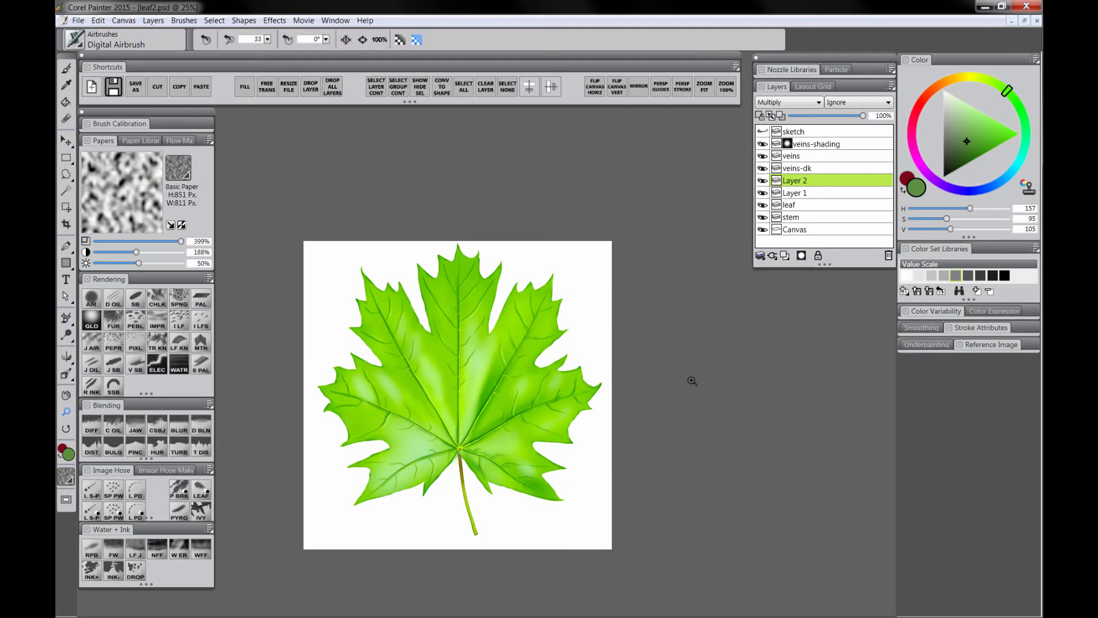
Step: Rename Layer 2 as vein-shadows2 and Layer 1 as vein-hilights
double_click(792, 181)
type("v")
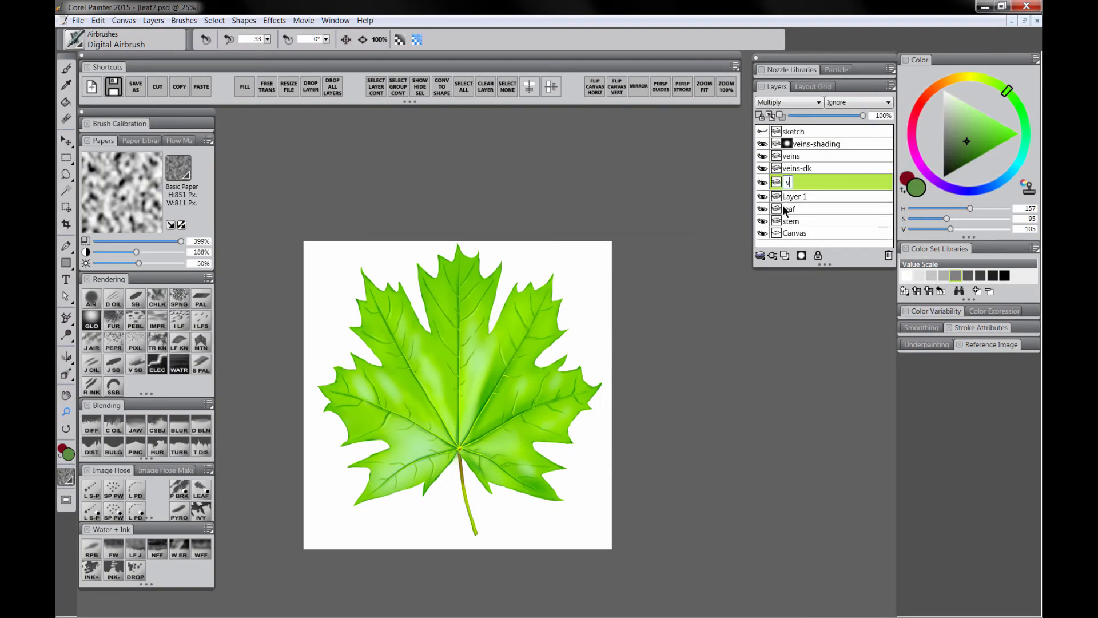
type("ein-shadows2")
key("Return")
double_click(794, 194)
type("vein-hilights")
Step: Rename the vein-shadows2 layer as vein-shadows
double_click(824, 181)
key("BackSpace")
left_click(807, 168)
left_click(808, 180)
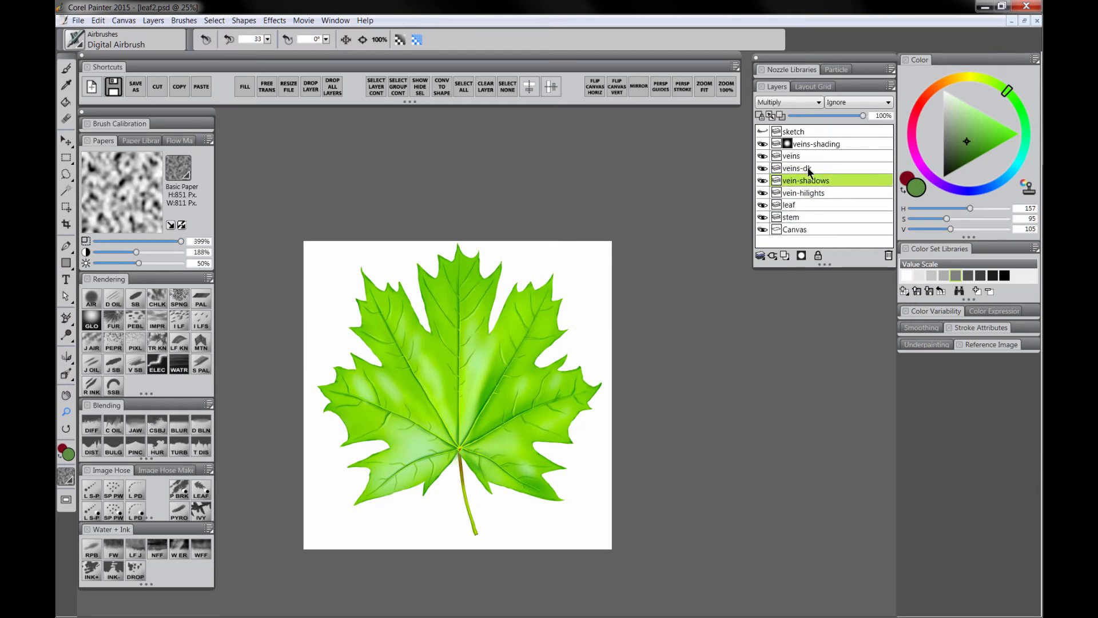
Step: Rename veins-dk as veins-shadows and vein-shadows as vein-shadows2, finishing with the leaf layer selected
double_click(809, 168)
key("BackSpace")
key("BackSpace")
type("shadows")
double_click(824, 181)
type("2")
left_click(808, 166)
left_click(808, 157)
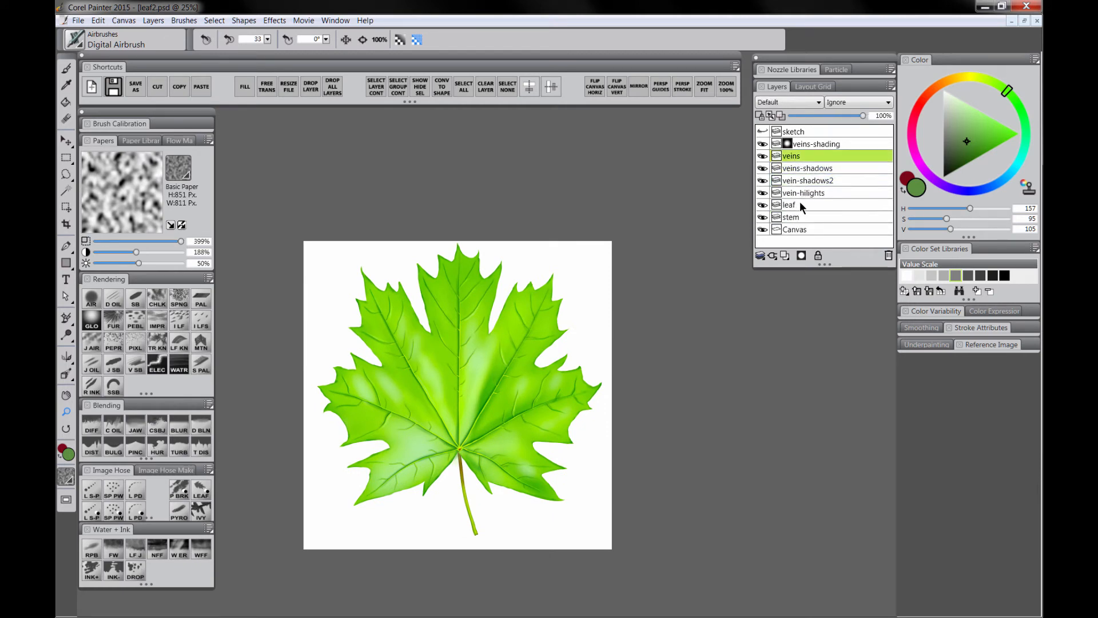
left_click(793, 206)
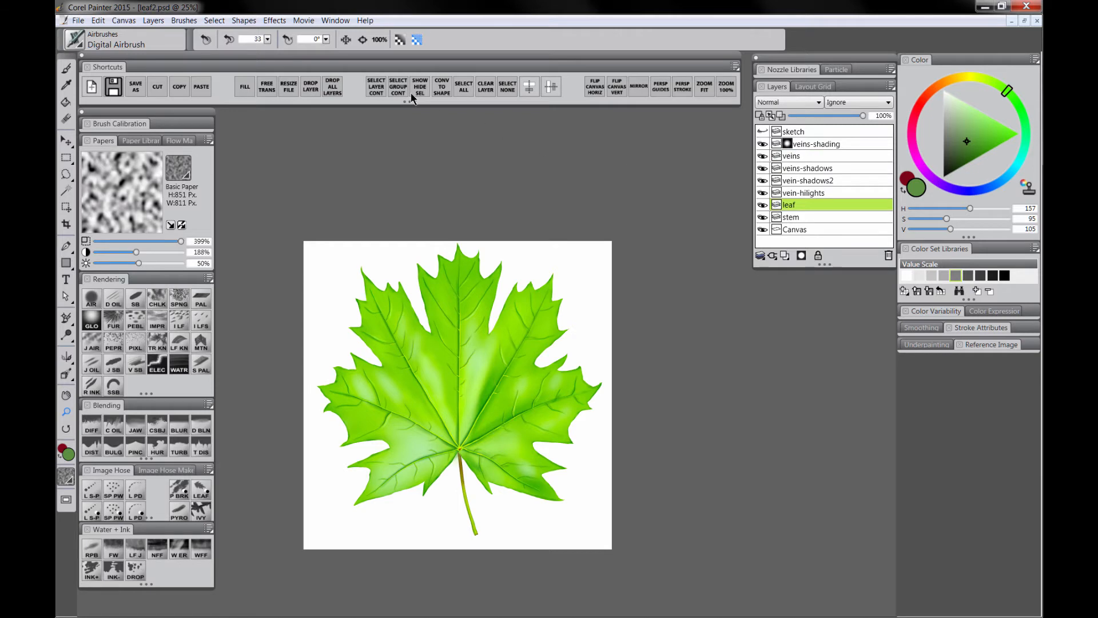
Step: Select the leaf's contents, add a layer named texture above it, hide the selection outline and set the layer to Multiply
left_click(377, 88)
left_click(787, 254)
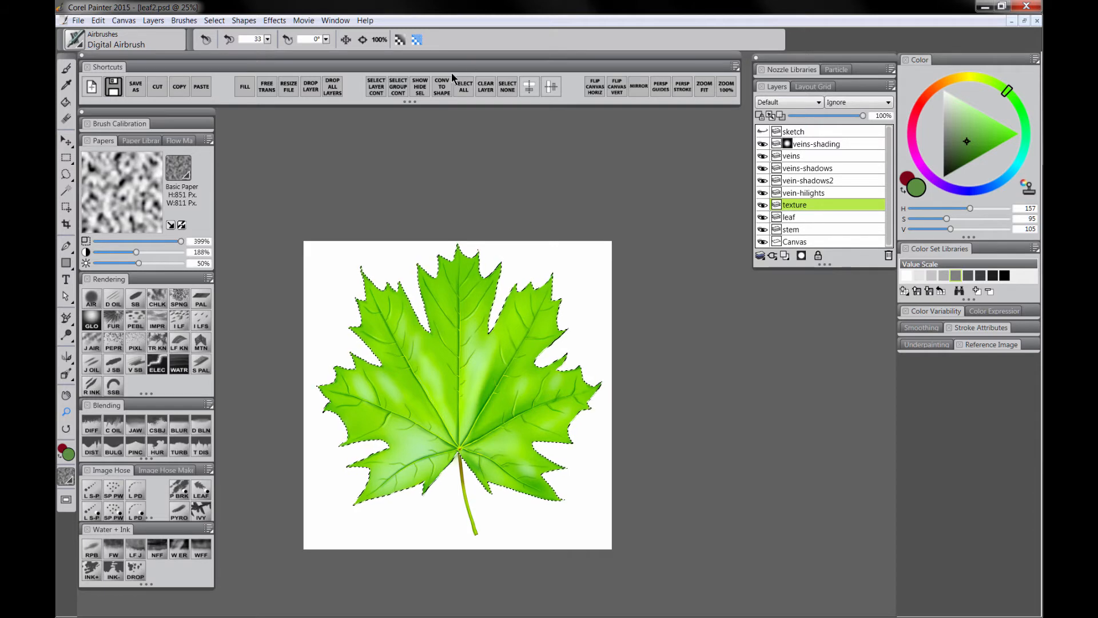
left_click(426, 90)
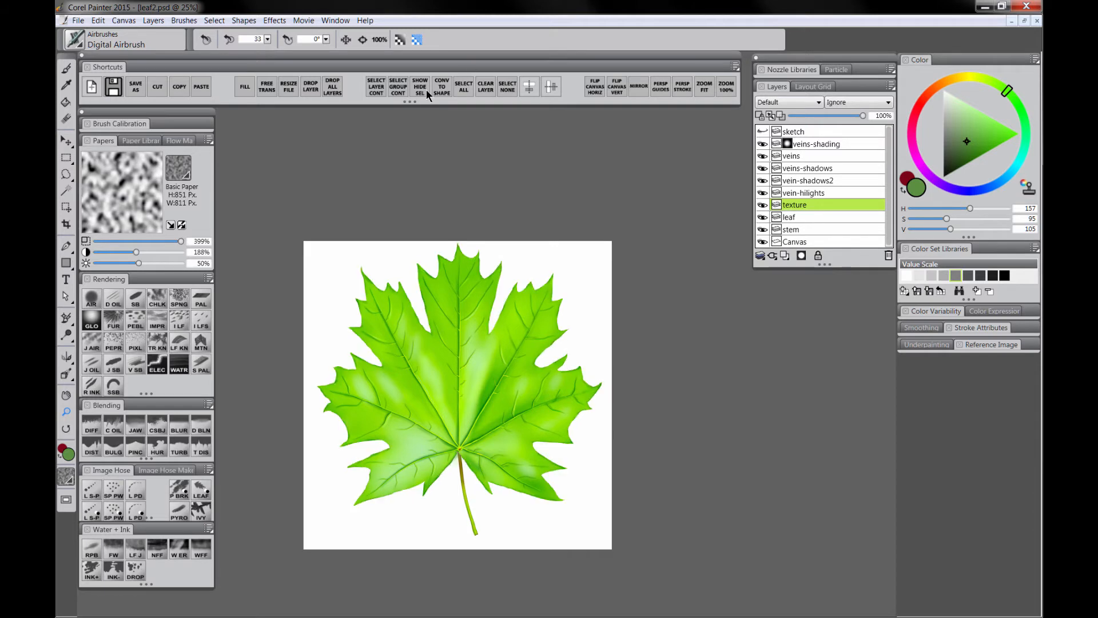
left_click(798, 106)
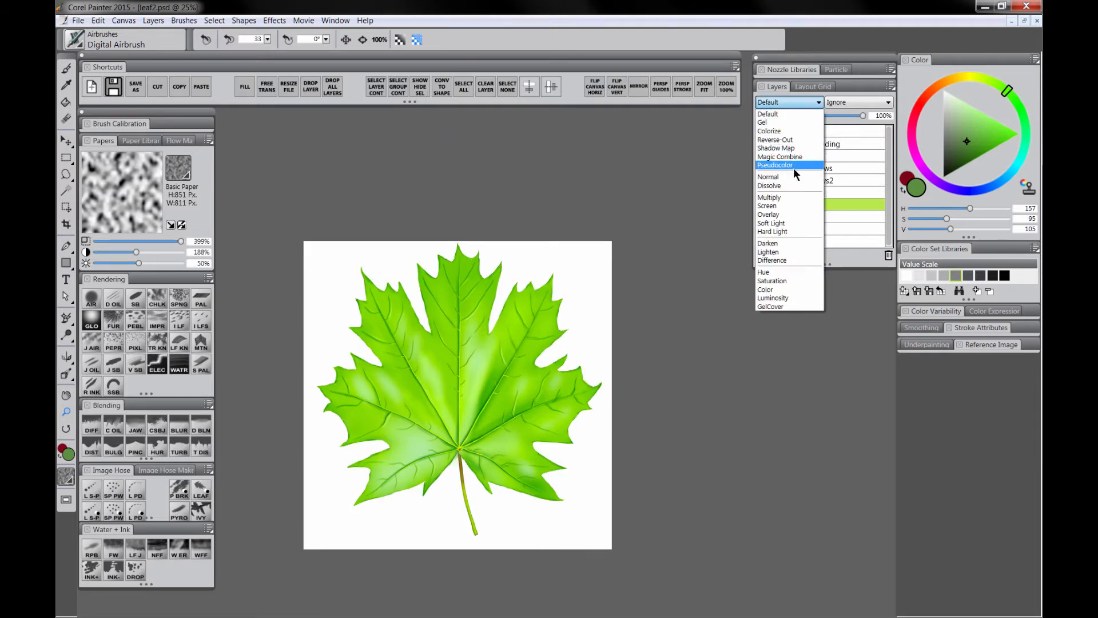
left_click(784, 201)
Step: Choose the Big Larvae paper from the Organismal Textures and raise its contrast to 400%
left_click(176, 170)
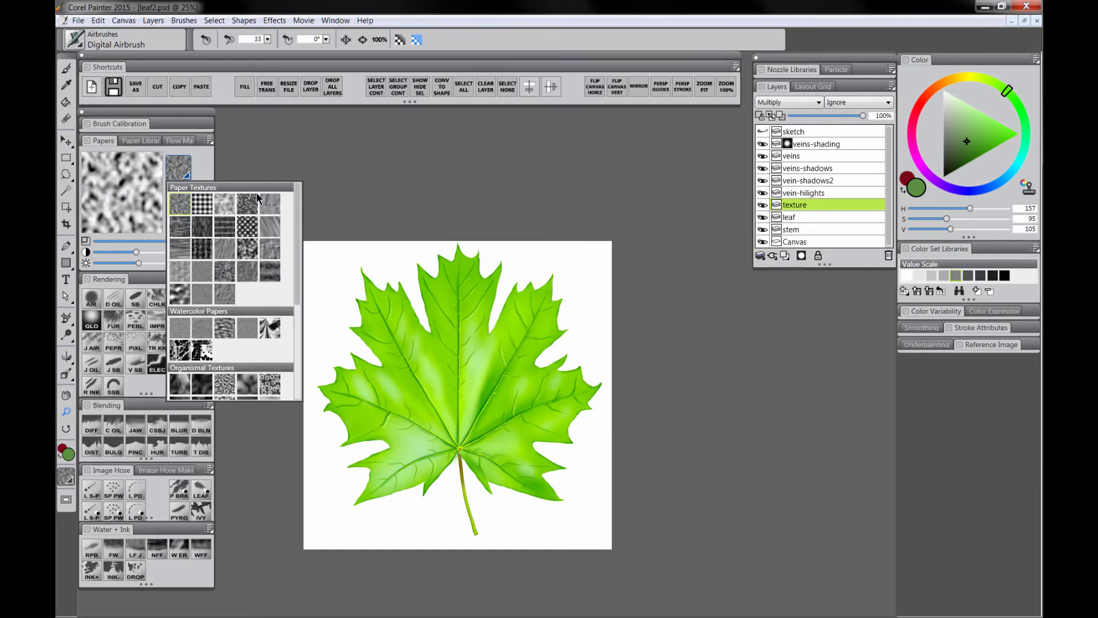
left_click_drag(297, 238, 302, 323)
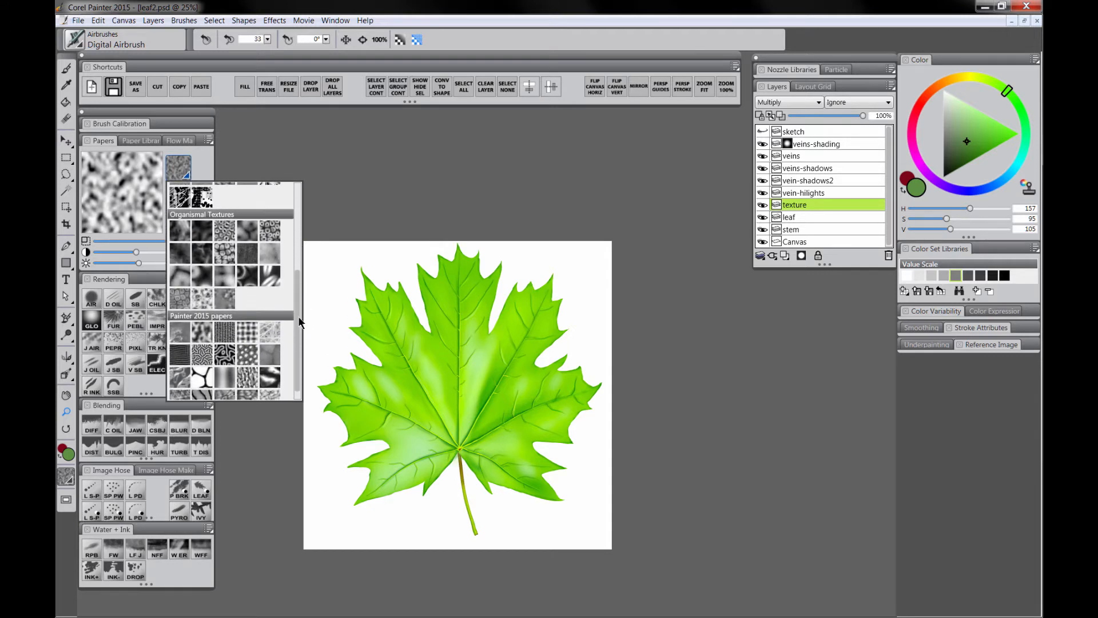
left_click(225, 231)
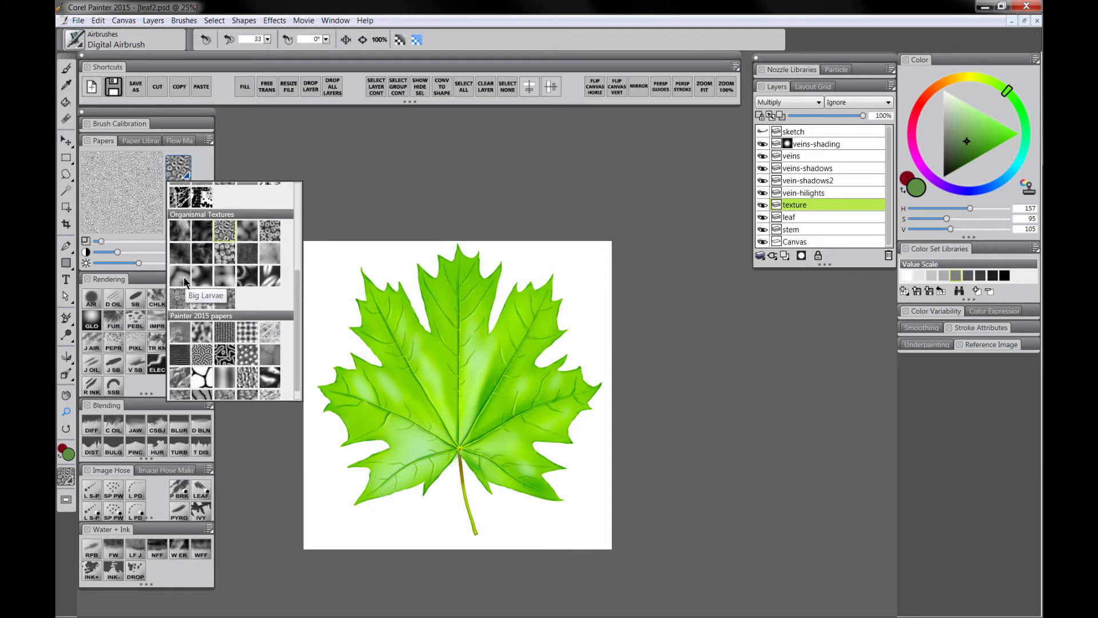
left_click(183, 280)
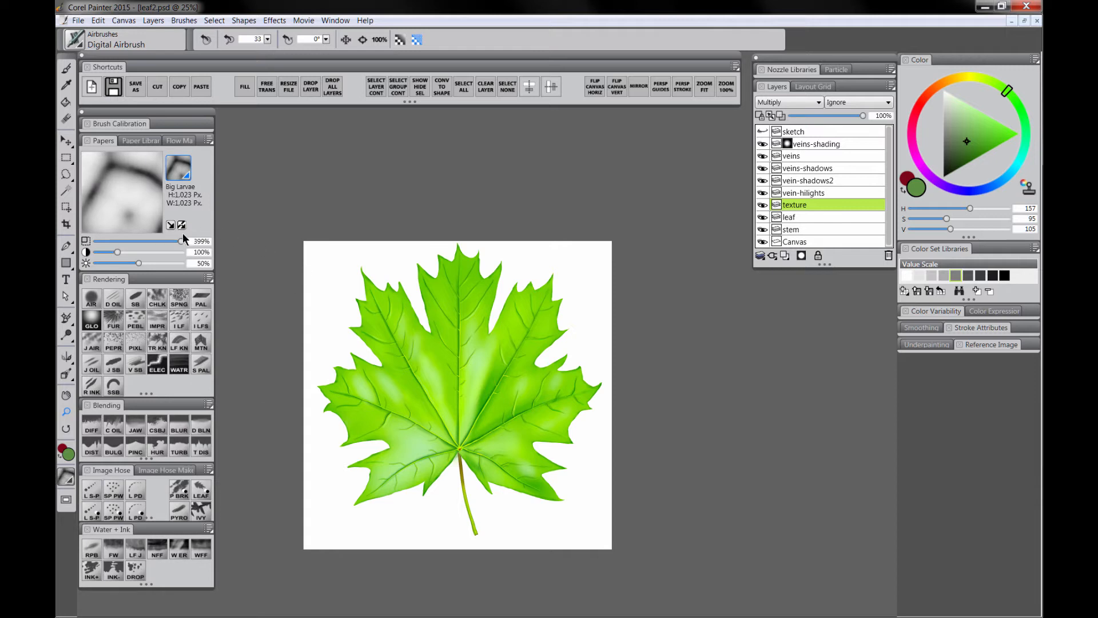
left_click_drag(118, 254, 245, 259)
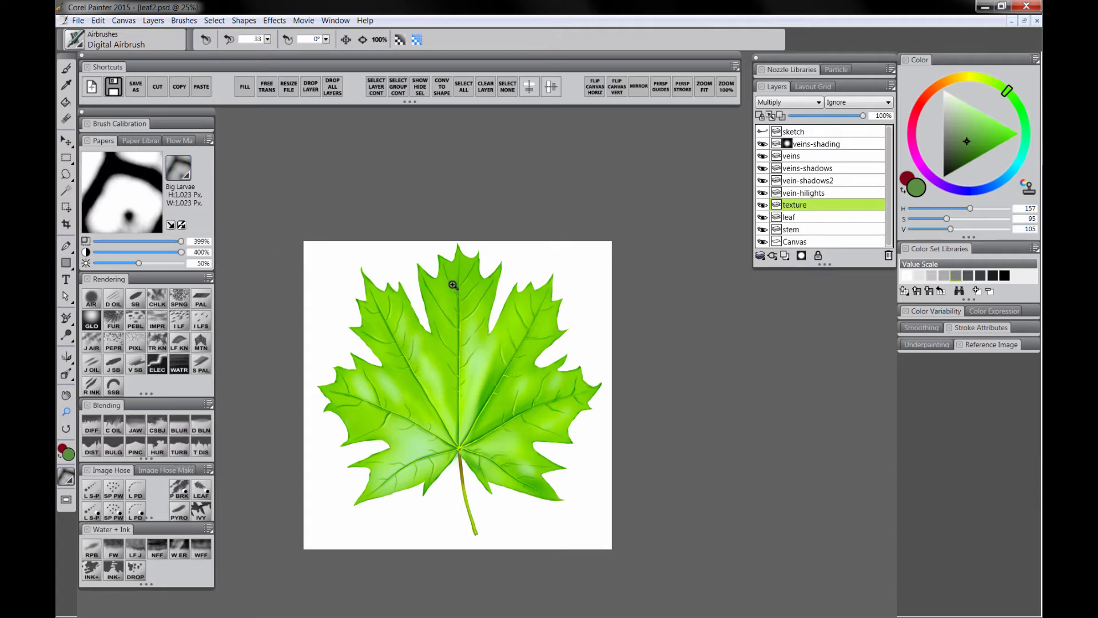
Step: Test Square Chalk strokes on the leaf's upper lobe, reduce the paper scale to 184% and undo the test strokes
key("b")
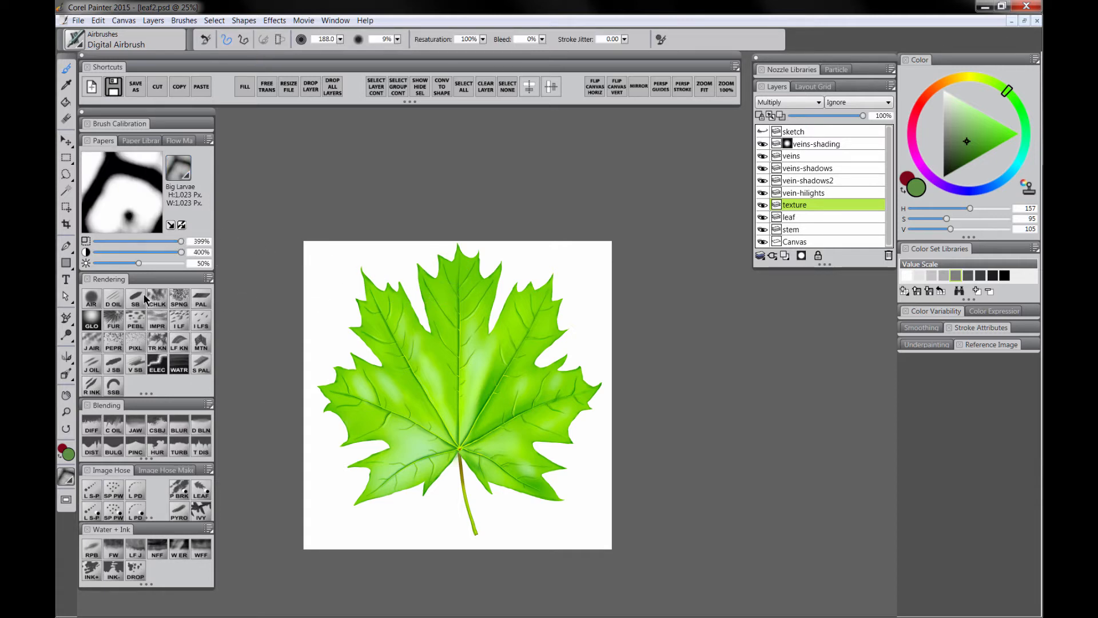
left_click(145, 298)
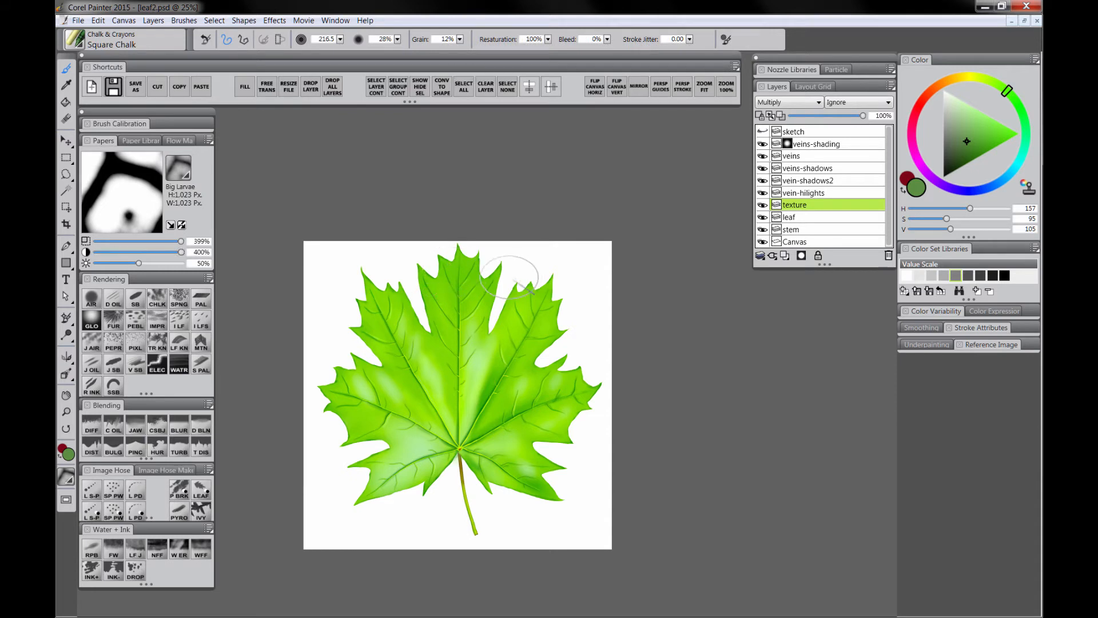
mouse_move(449, 273)
left_mouse_down()
mouse_move(441, 311)
mouse_move(470, 326)
mouse_move(482, 355)
left_mouse_up()
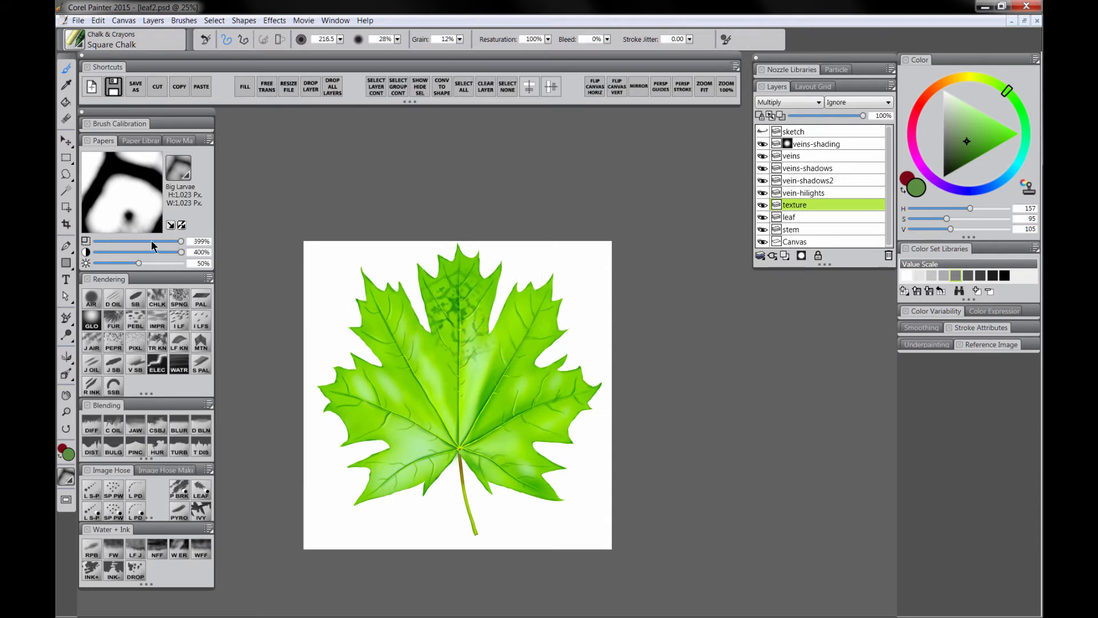
left_click_drag(151, 239, 143, 240)
left_click_drag(452, 269, 463, 320)
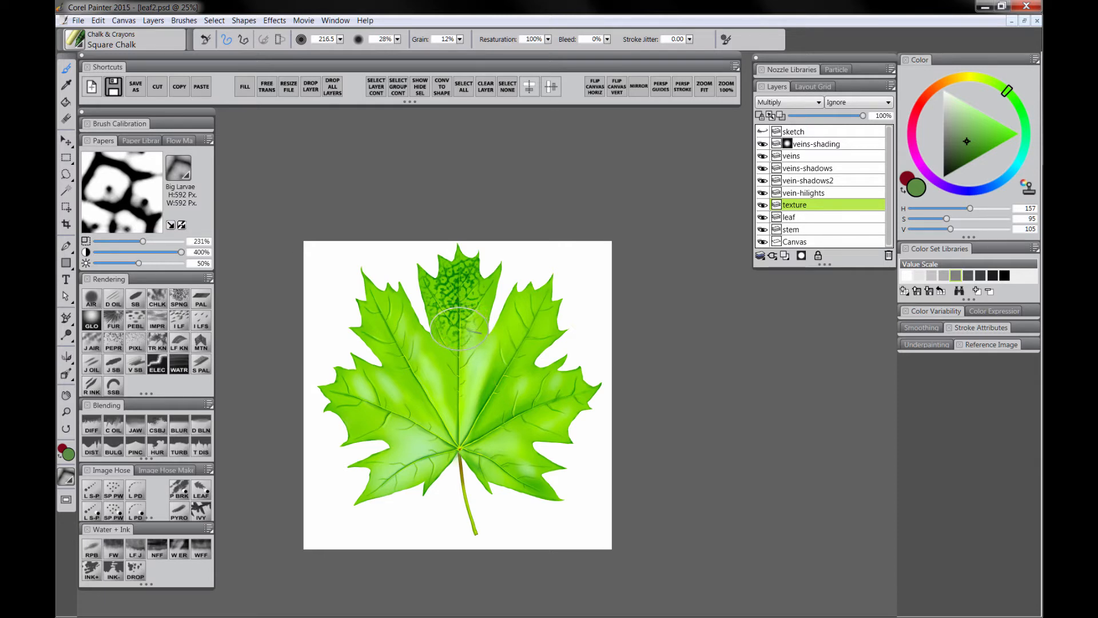
left_click_drag(143, 242, 132, 242)
key("ctrl+z")
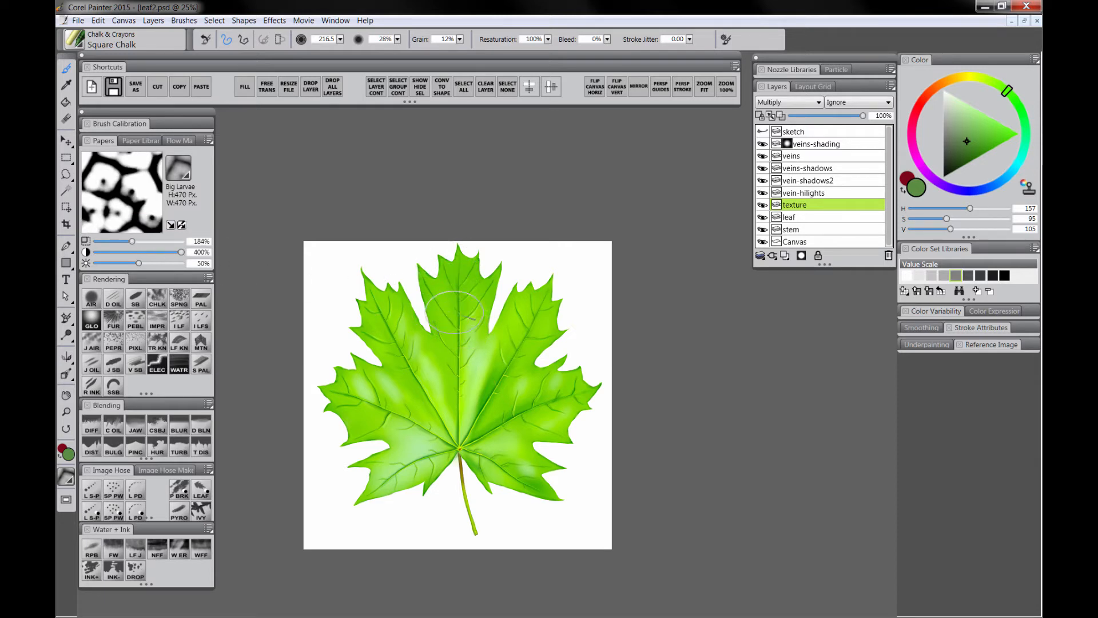
Step: Brush the Big Larvae paper texture in green chalk across all lobes of the leaf on the texture layer
mouse_move(456, 294)
left_mouse_down()
mouse_move(443, 274)
mouse_move(459, 285)
mouse_move(458, 356)
left_mouse_up()
mouse_move(382, 289)
left_mouse_down()
mouse_move(387, 341)
mouse_move(419, 381)
mouse_move(435, 343)
mouse_move(422, 400)
left_mouse_up()
mouse_move(340, 394)
left_mouse_down()
mouse_move(390, 419)
mouse_move(420, 488)
mouse_move(522, 466)
mouse_move(565, 417)
mouse_move(558, 339)
mouse_move(420, 312)
mouse_move(364, 457)
mouse_move(513, 493)
mouse_move(486, 325)
mouse_move(518, 311)
left_mouse_up()
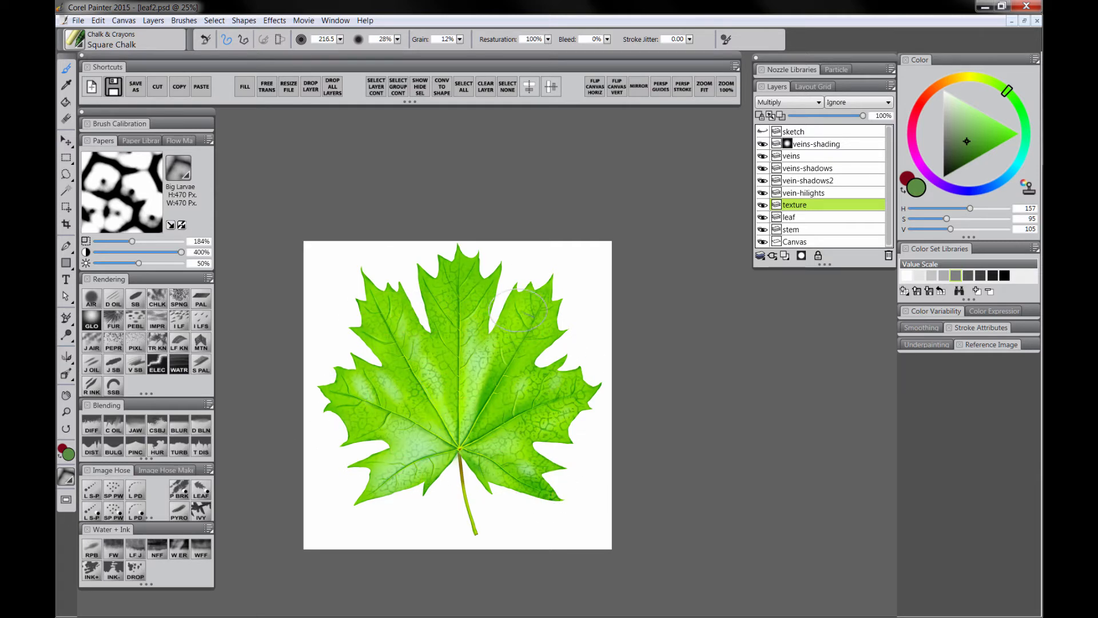
Step: Enlarge the paper scale to 265% and add a layer mask to the texture layer
left_click(150, 241)
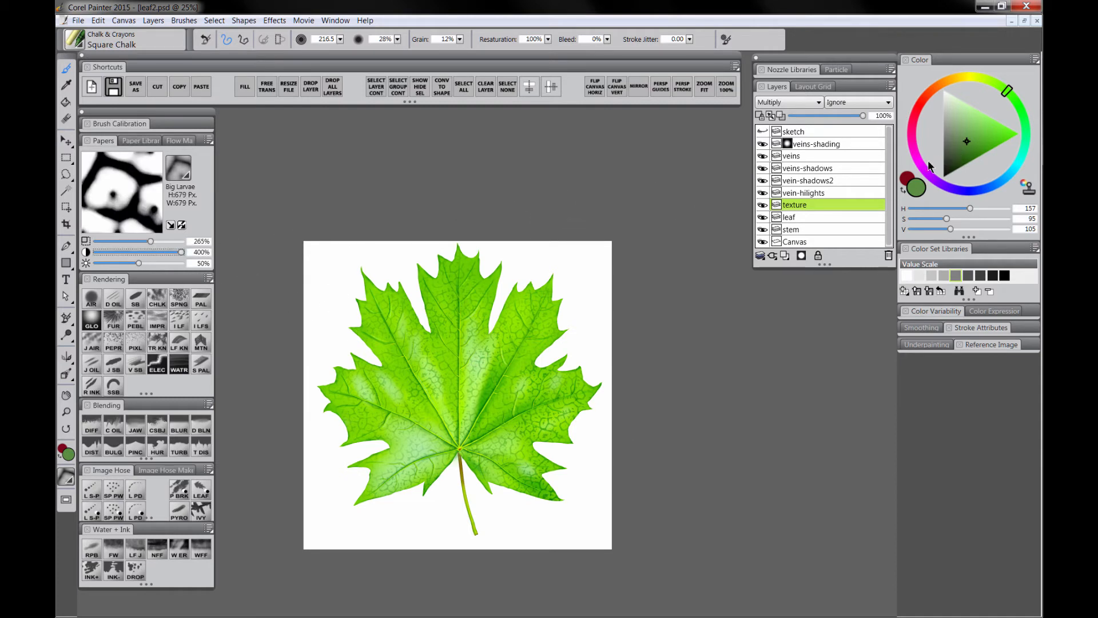
left_click(801, 255)
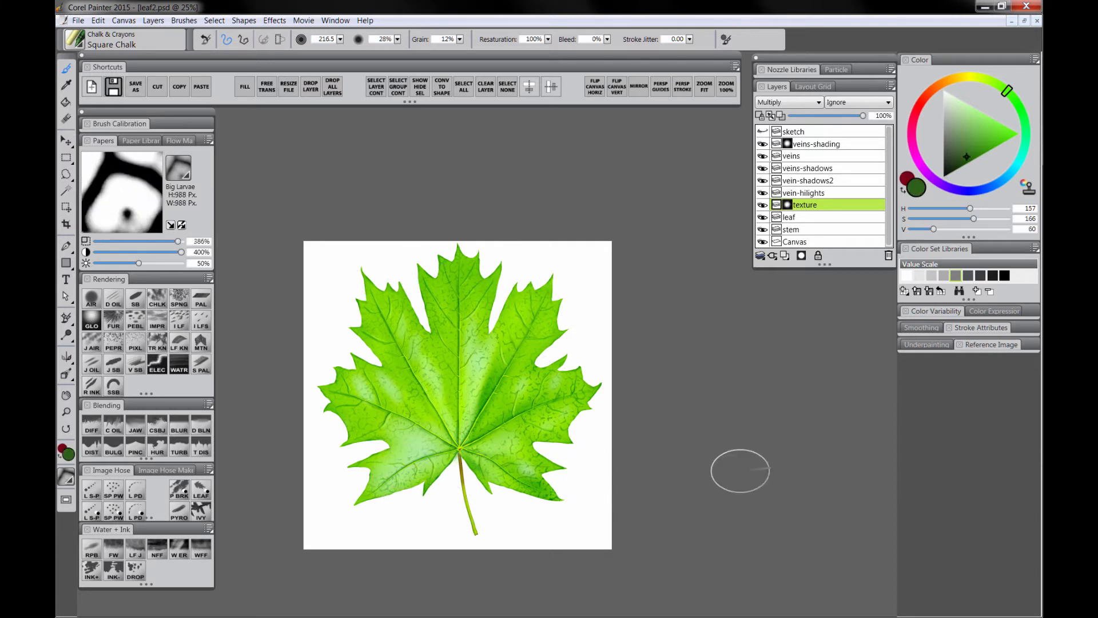
right_click(787, 205)
left_click(831, 270)
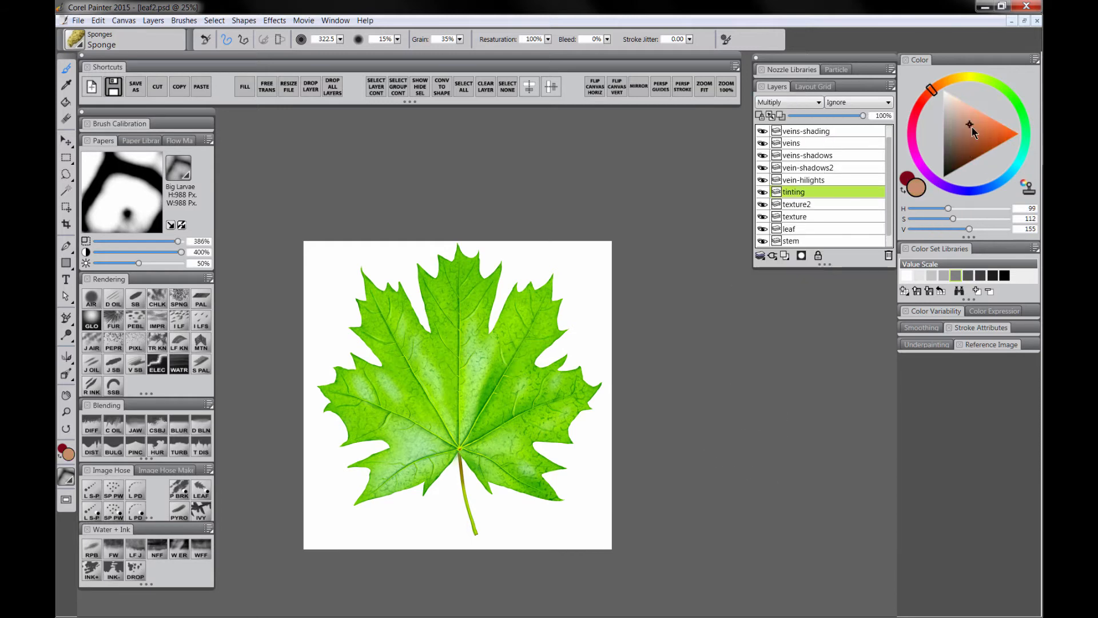
Step: Paint mottled muted and vivid orange tints over the leaf on the tinting layer, switching to Polypay Wool paper and a yellower hue
left_click_drag(468, 382, 534, 343)
left_click(1019, 133)
left_click_drag(400, 309, 446, 400)
left_click(178, 167)
left_click(234, 286)
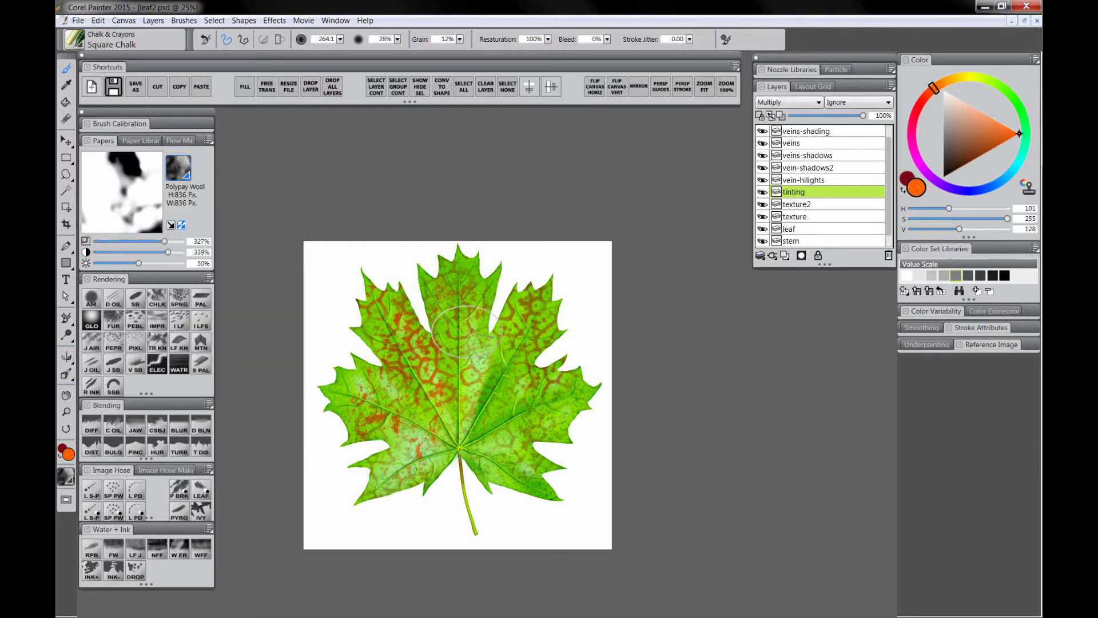
left_click(947, 81)
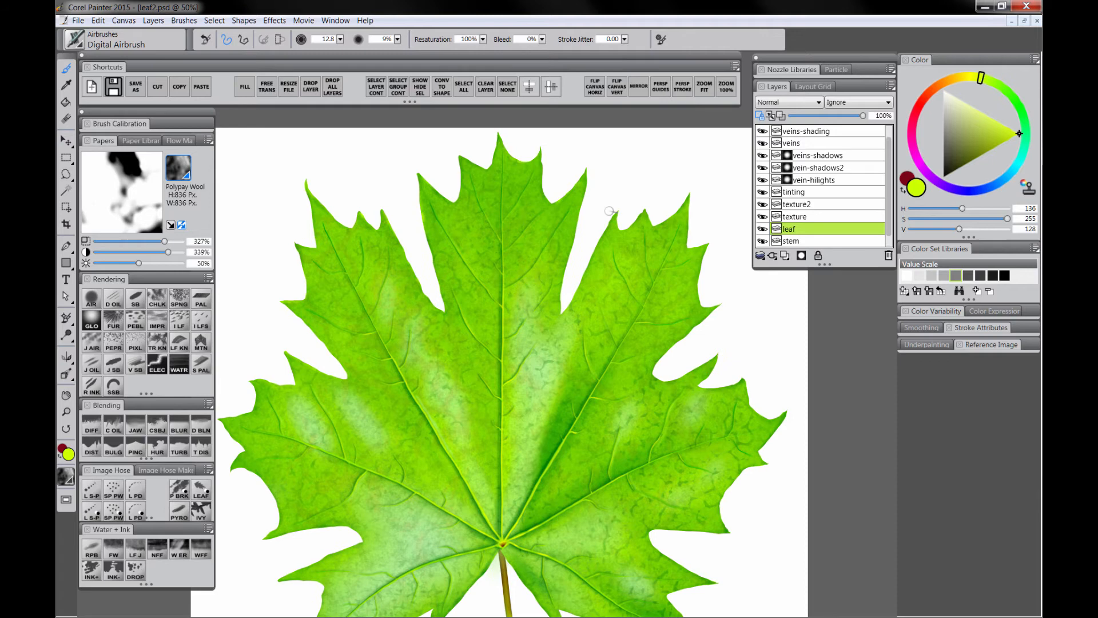
Step: Adjust the Digital Airbrush size for edge touch-ups and sample green from the tip of the leaf's upper-left lobe
scroll(635, 217, "down", 3)
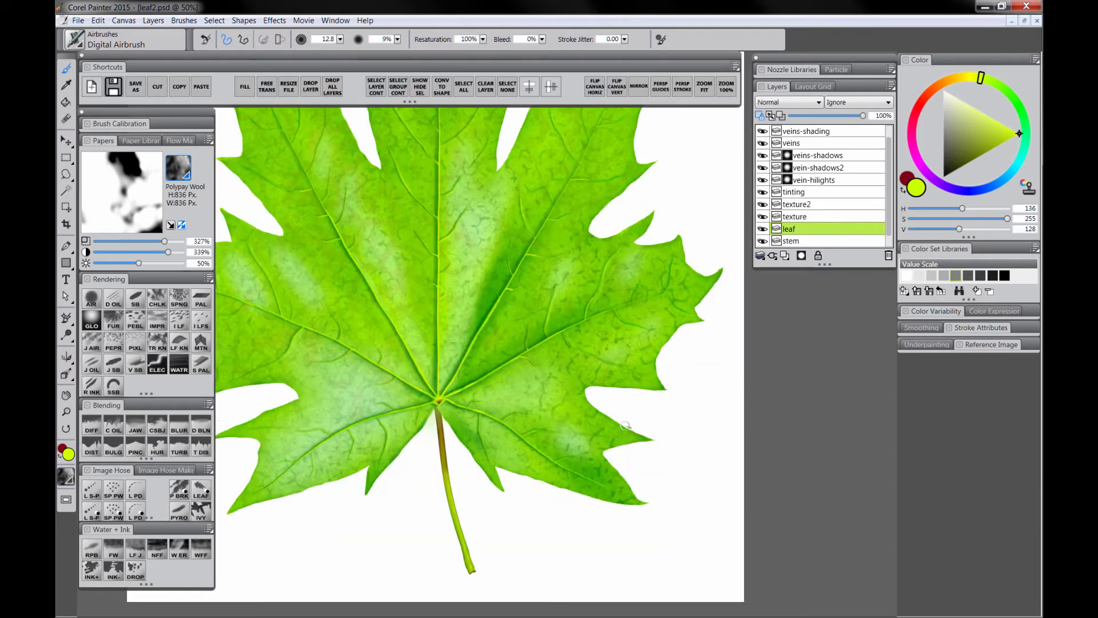
scroll(537, 508, "down", 3)
scroll(375, 237, "up", 5)
key("bracketleft")
key("bracketleft")
key("bracketleft")
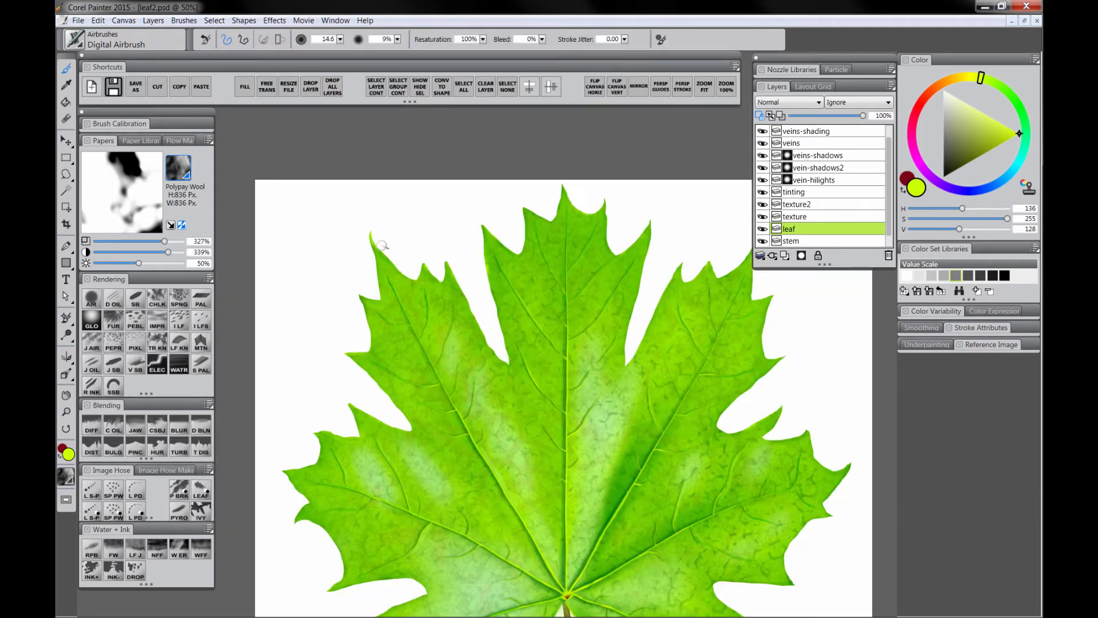
left_click(374, 244, "alt")
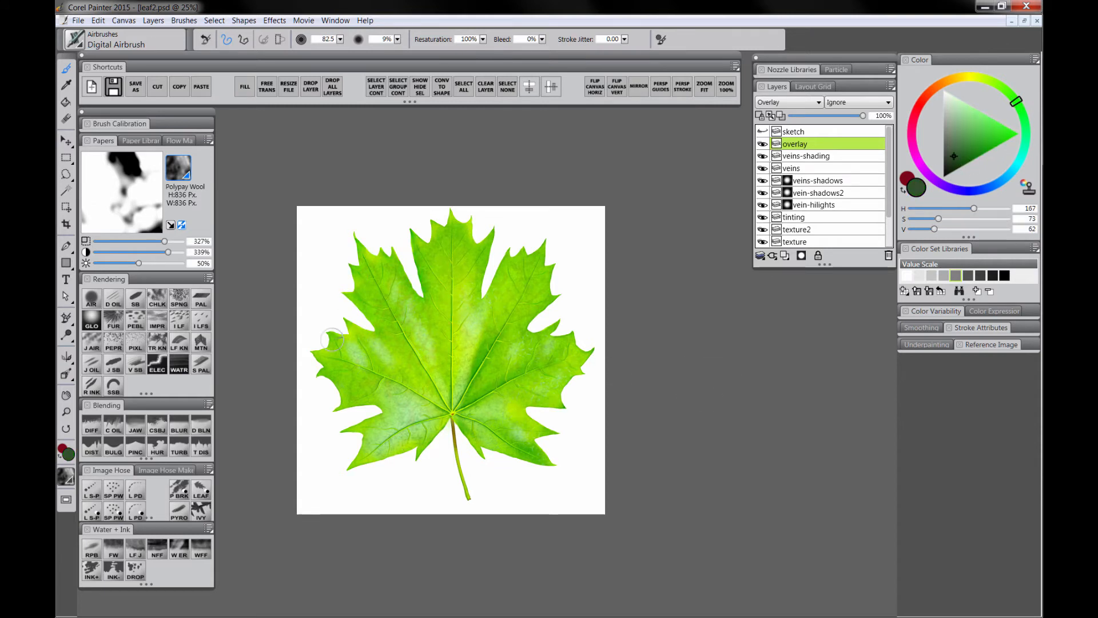
key("bracketleft")
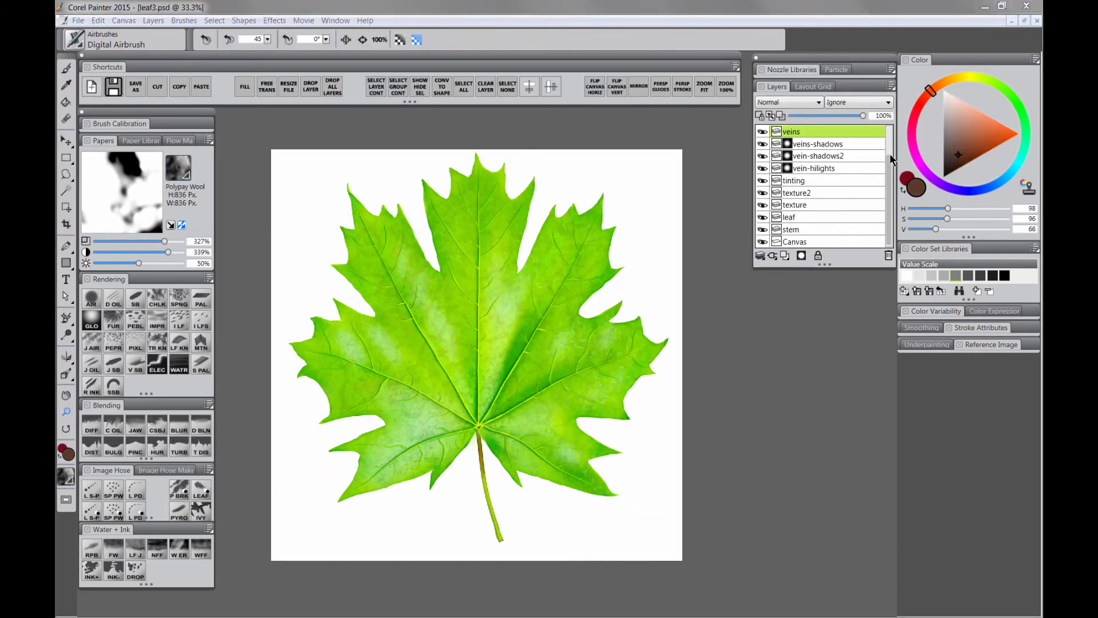
Step: Delete the sketch layer and merge the overlay through stem layers into a single leaf layer
left_click(887, 139)
left_click(839, 133)
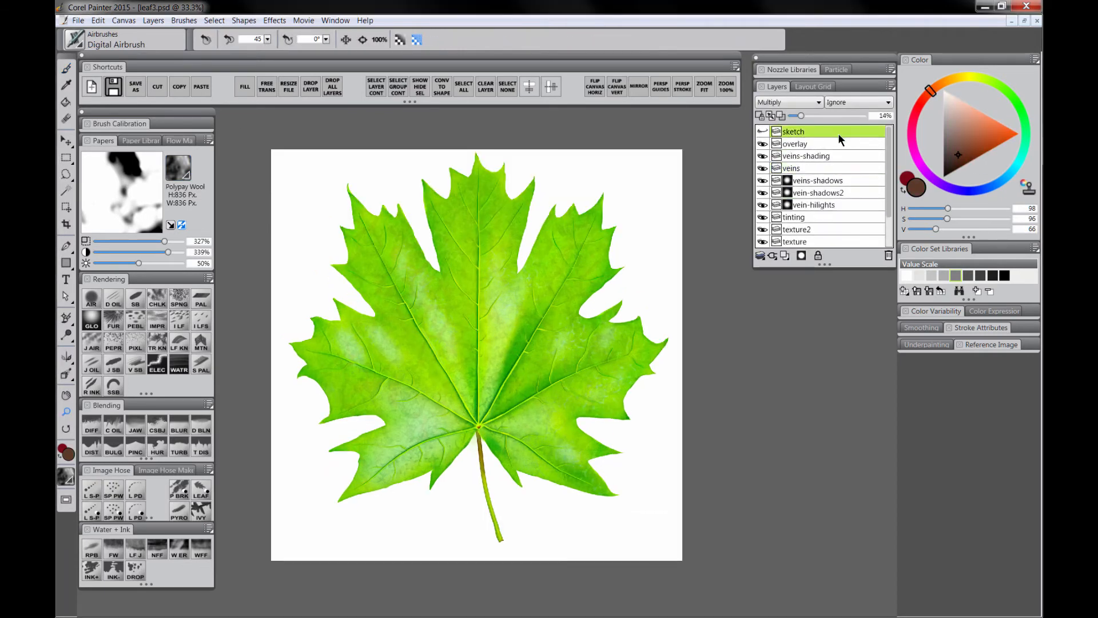
left_click(888, 256)
left_click_drag(891, 147, 888, 176)
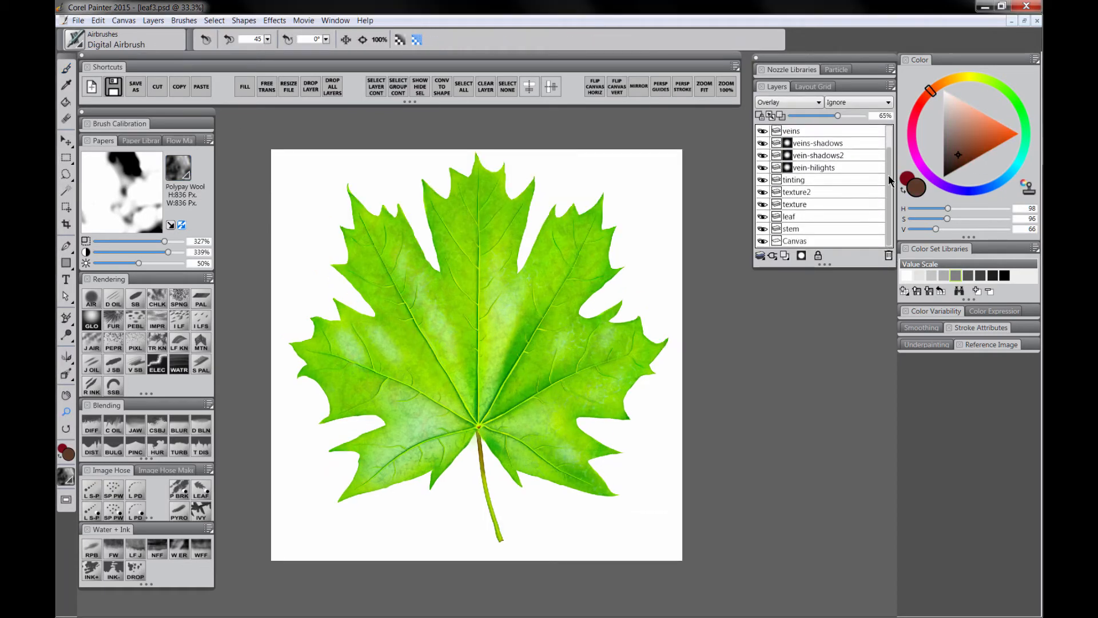
left_click(822, 229, "shift")
key("ctrl+shift+e")
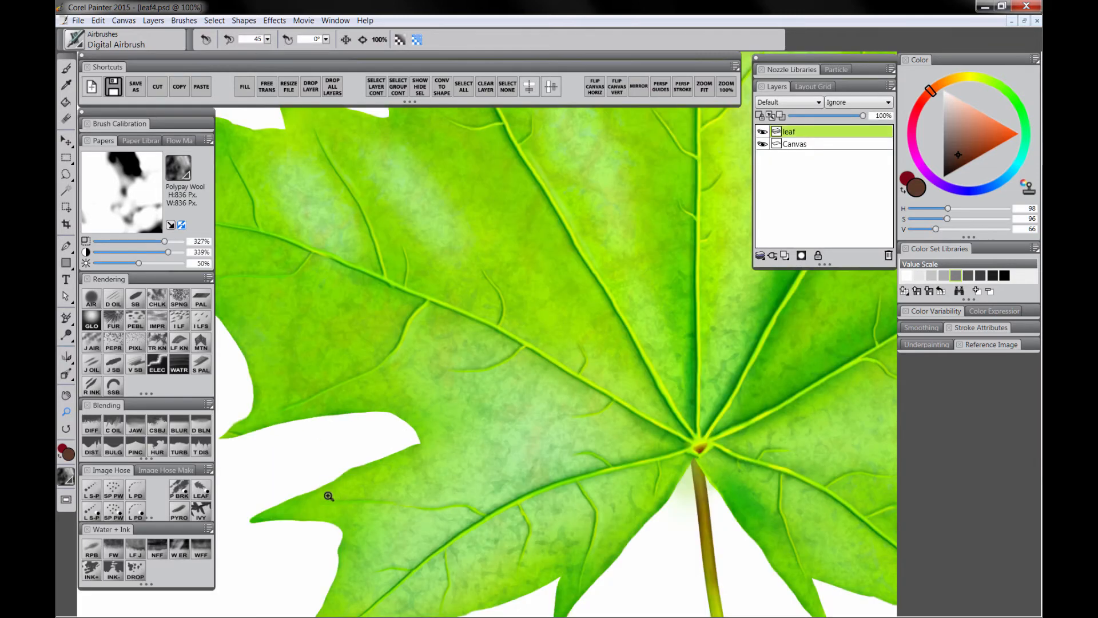
Step: Reshape the leaf's edge around the lower-left notch with the Distorto brush, finishing by choosing the DIFF blender
left_click(114, 449)
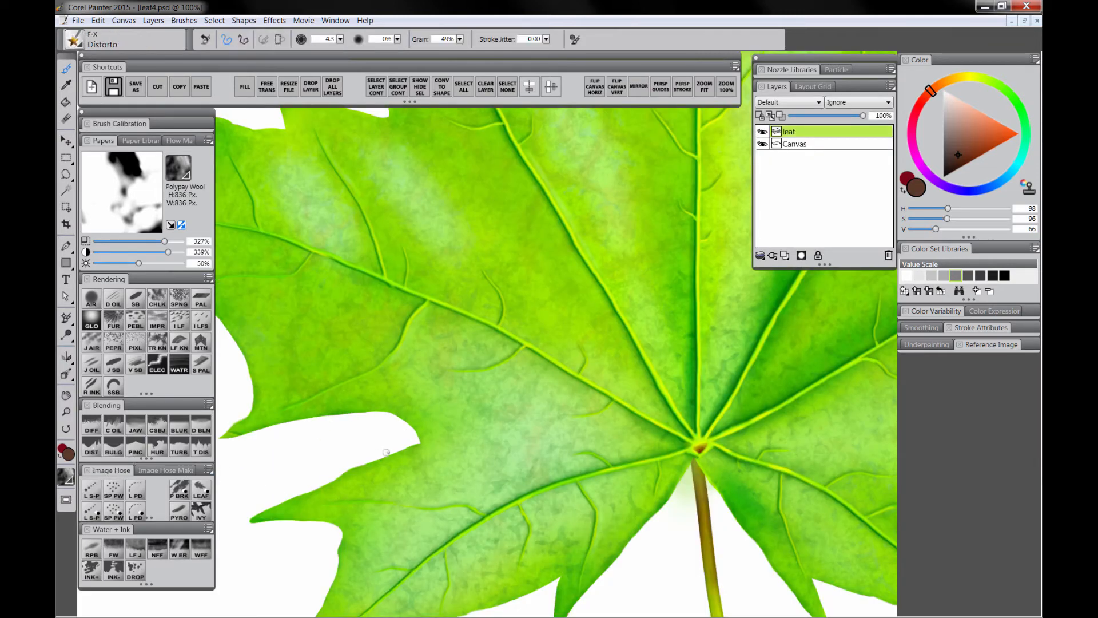
mouse_move(380, 447)
left_mouse_down()
mouse_move(361, 447)
mouse_move(399, 445)
mouse_move(380, 432)
mouse_move(409, 444)
left_mouse_up()
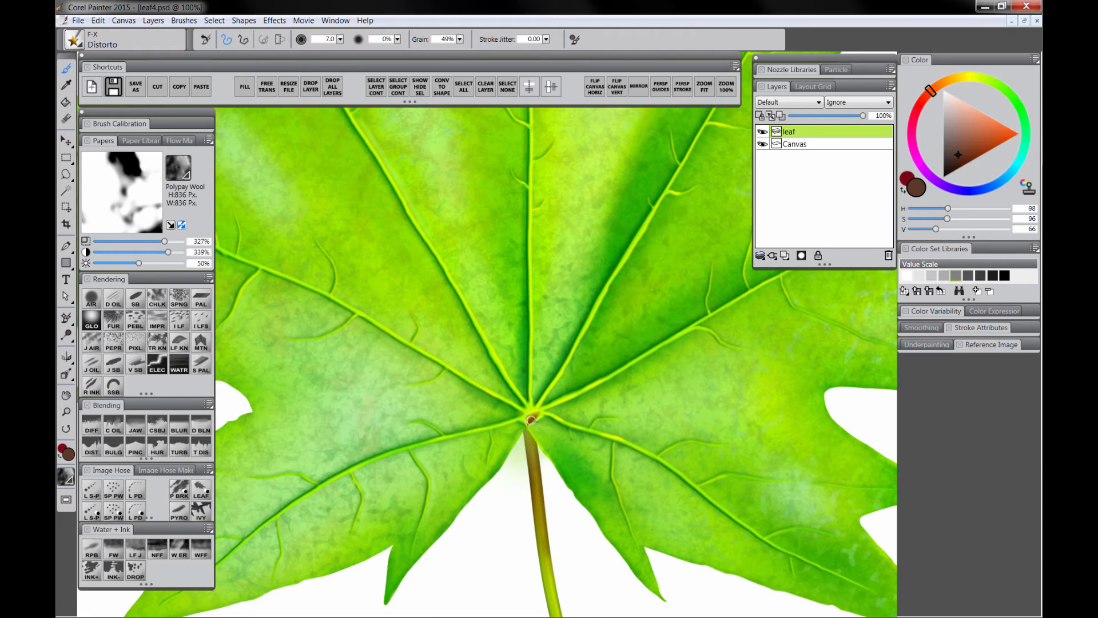
left_click(91, 426)
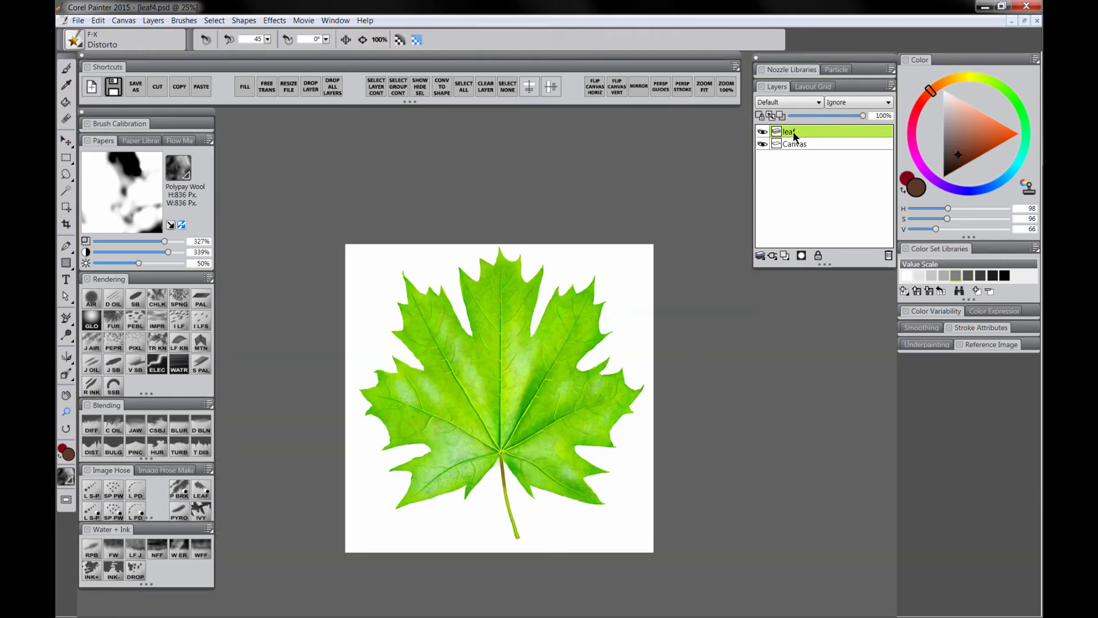
Step: Duplicate the leaf layer and rename the lower copy leaf-sh
right_click(794, 135)
left_click(840, 166)
double_click(800, 146)
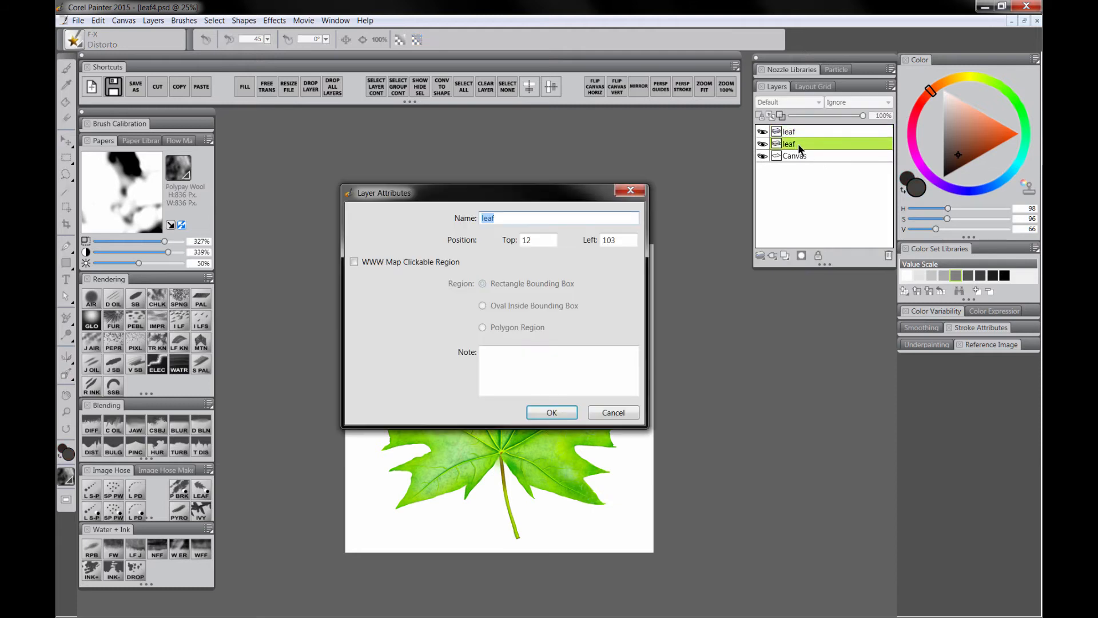
key("End")
type("-sh")
key("Return")
Step: Offset the leaf-sh layer slightly to the left of the leaf and set it to Multiply
left_click(66, 141)
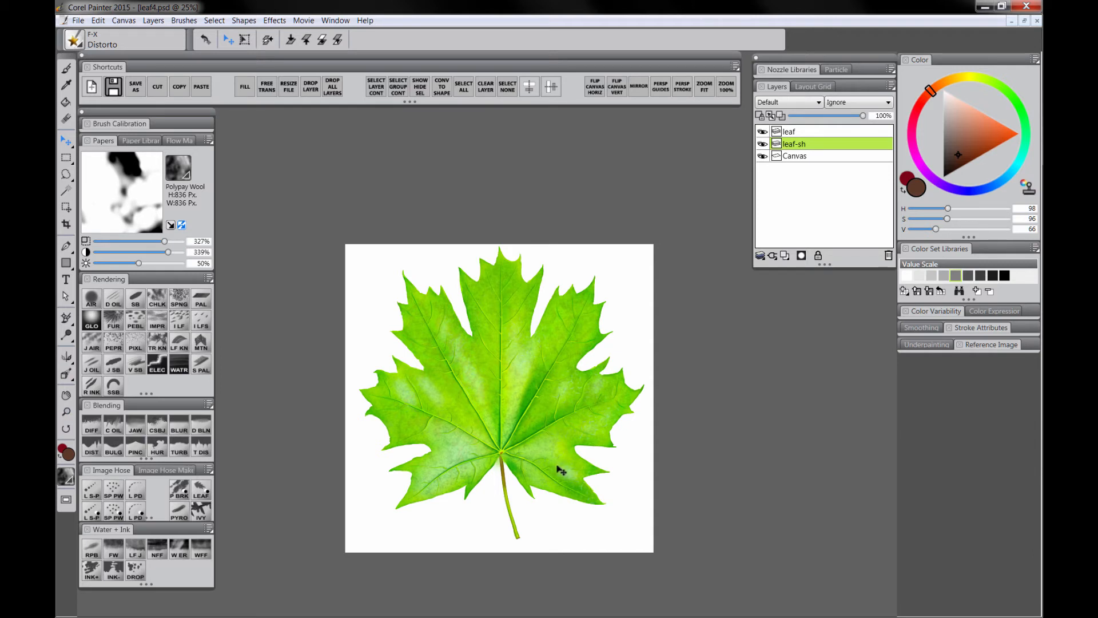
left_click_drag(557, 466, 558, 469)
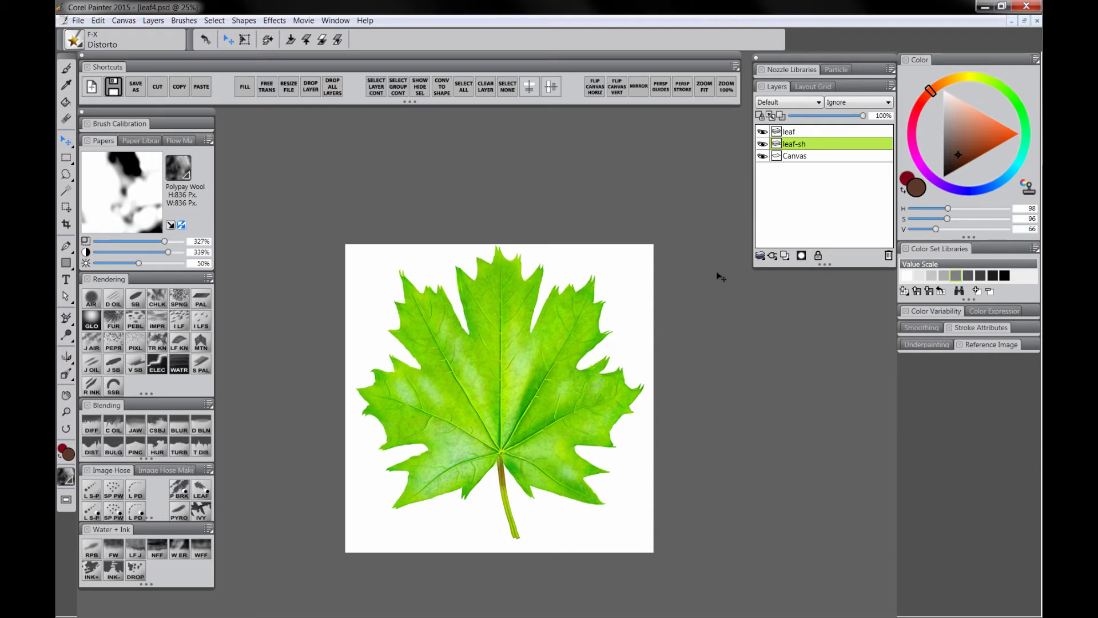
left_click(780, 102)
left_click(778, 189)
Step: Pick a dark muted blue and fill the leaf silhouette on leaf-sh with it as a shadow
left_click(951, 156)
left_click(986, 187)
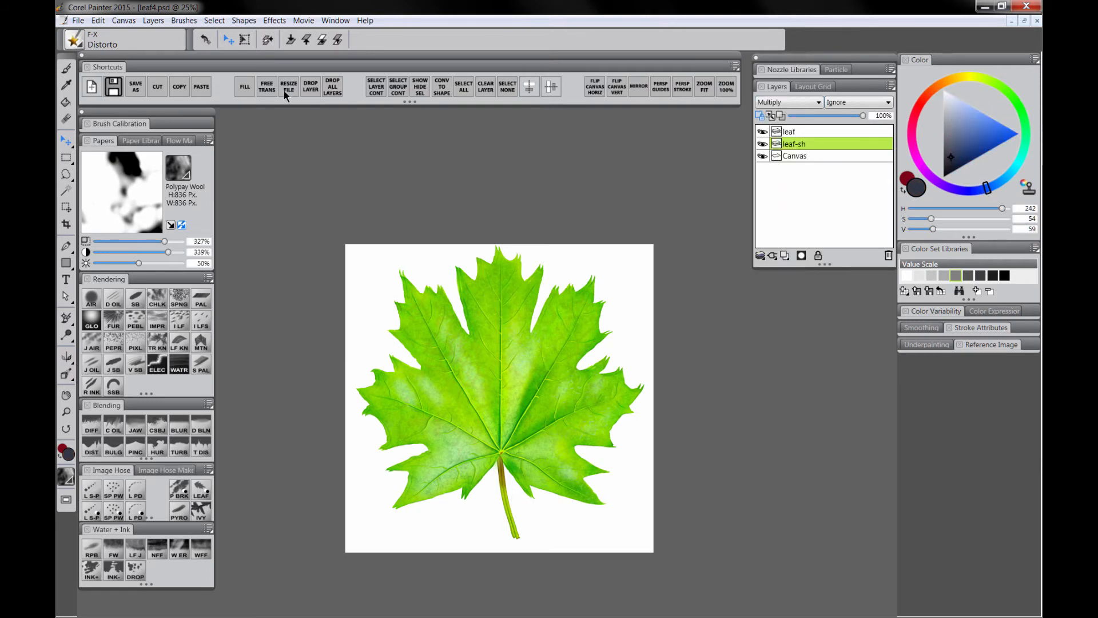
left_click(246, 88)
left_click(536, 356)
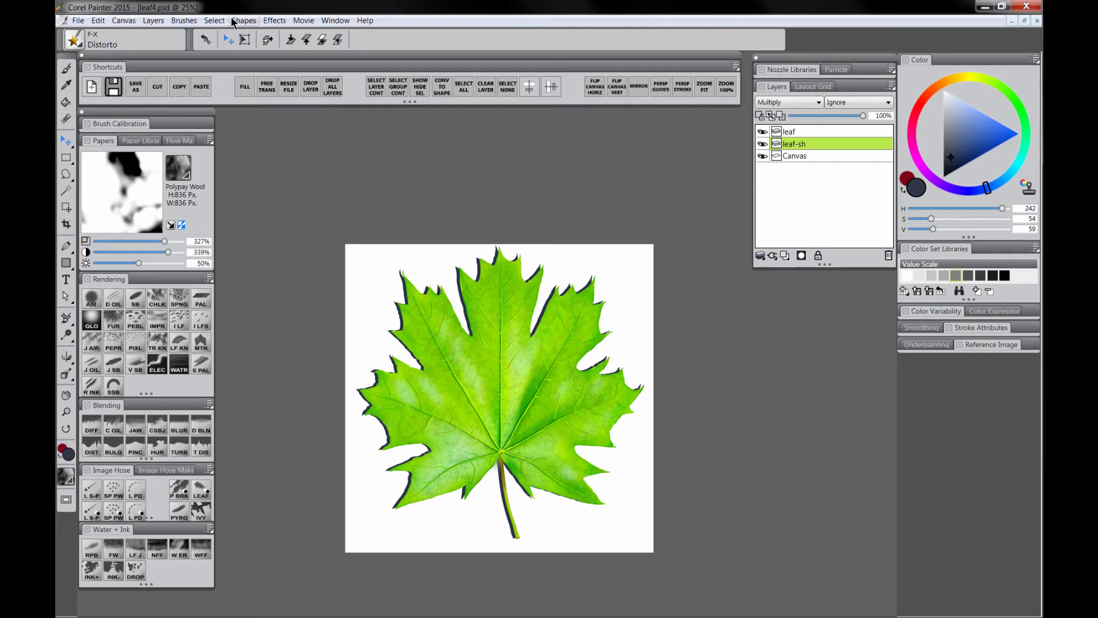
Step: Soften the leaf-sh shadow slightly with the Gaussian Soften effect and lower the layer's opacity
left_click(274, 21)
mouse_move(318, 92)
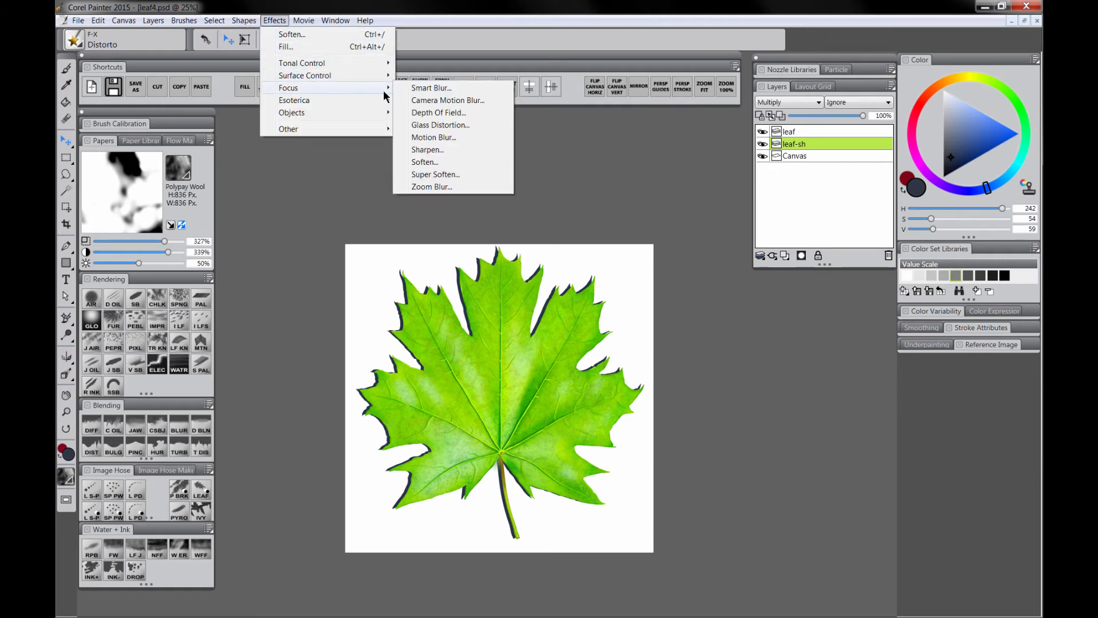
left_click(429, 159)
left_click_drag(524, 253, 681, 219)
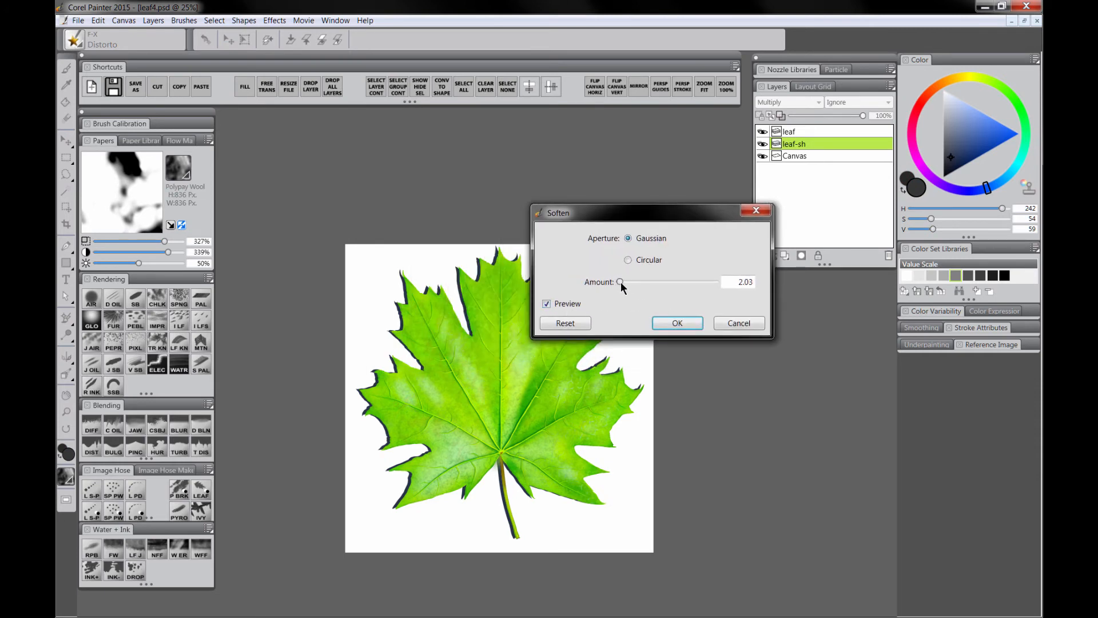
left_click_drag(625, 282, 627, 282)
left_click(677, 323)
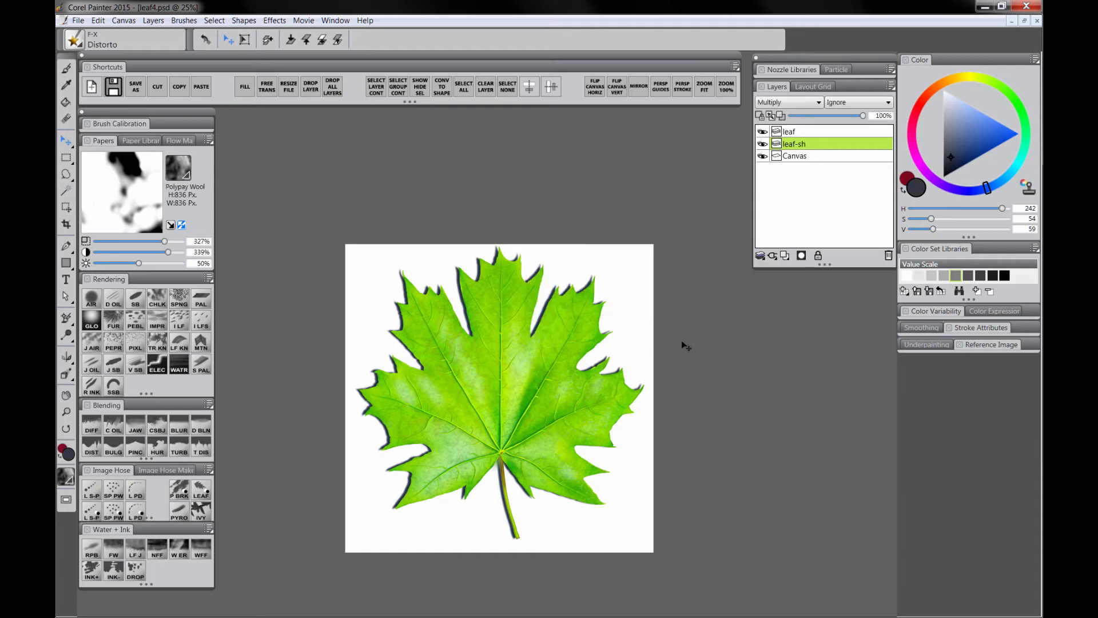
left_click_drag(830, 116, 802, 116)
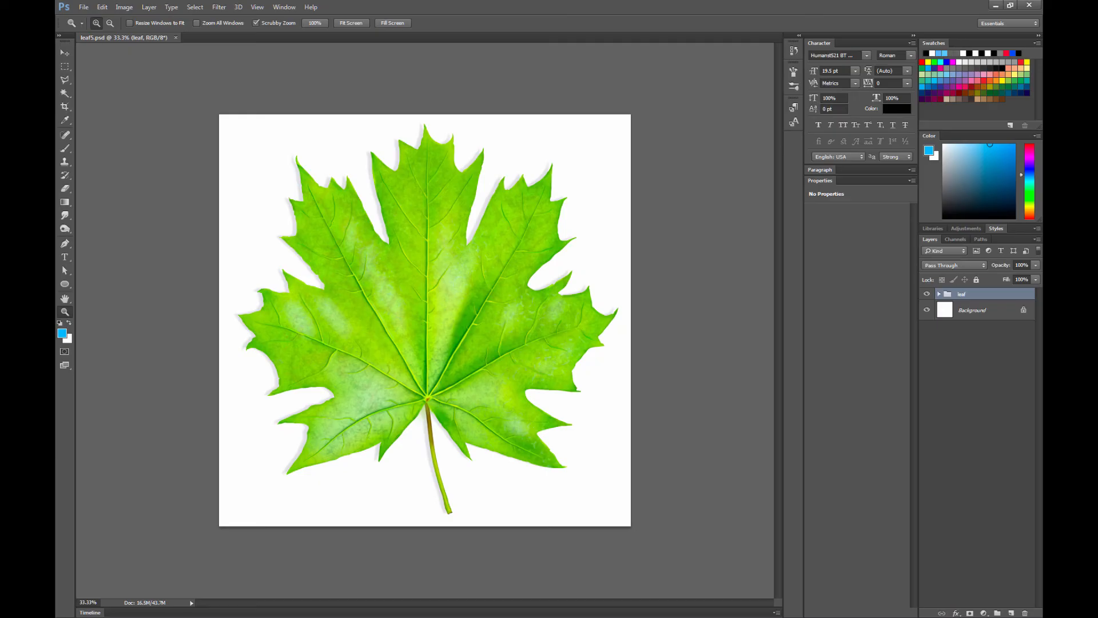
Step: Switch to Photoshop and duplicate the leaf layer inside the leaf group
left_click(939, 294)
left_click(977, 309)
right_click(978, 309)
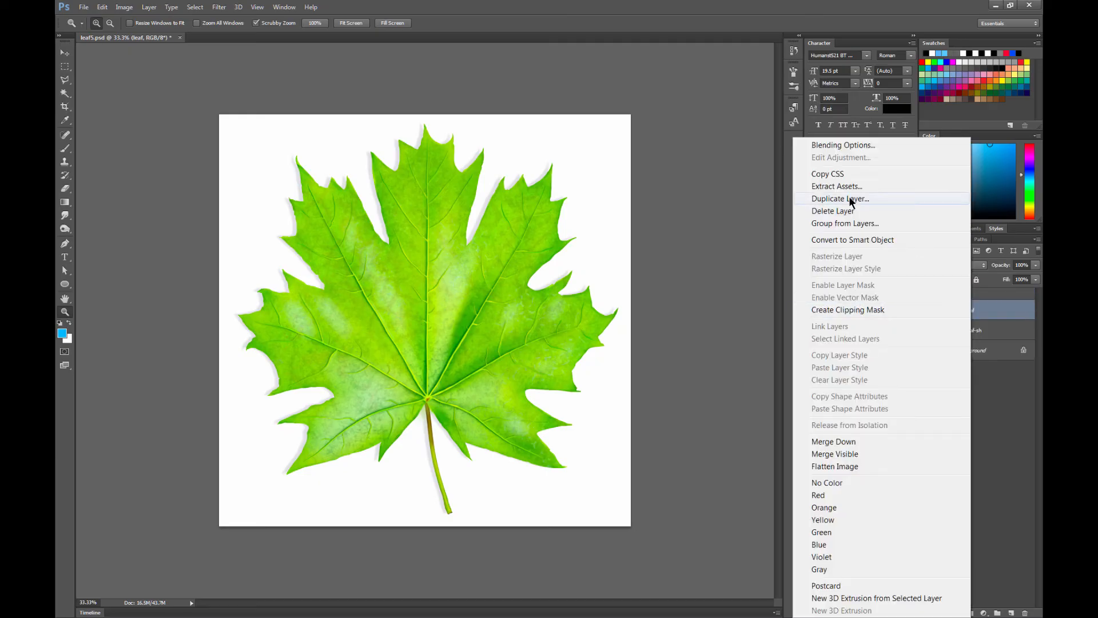
left_click(850, 199)
left_click(634, 183)
Step: Apply the Emboss filter to the leaf copy layer
left_click(222, 7)
mouse_move(267, 186)
mouse_move(375, 236)
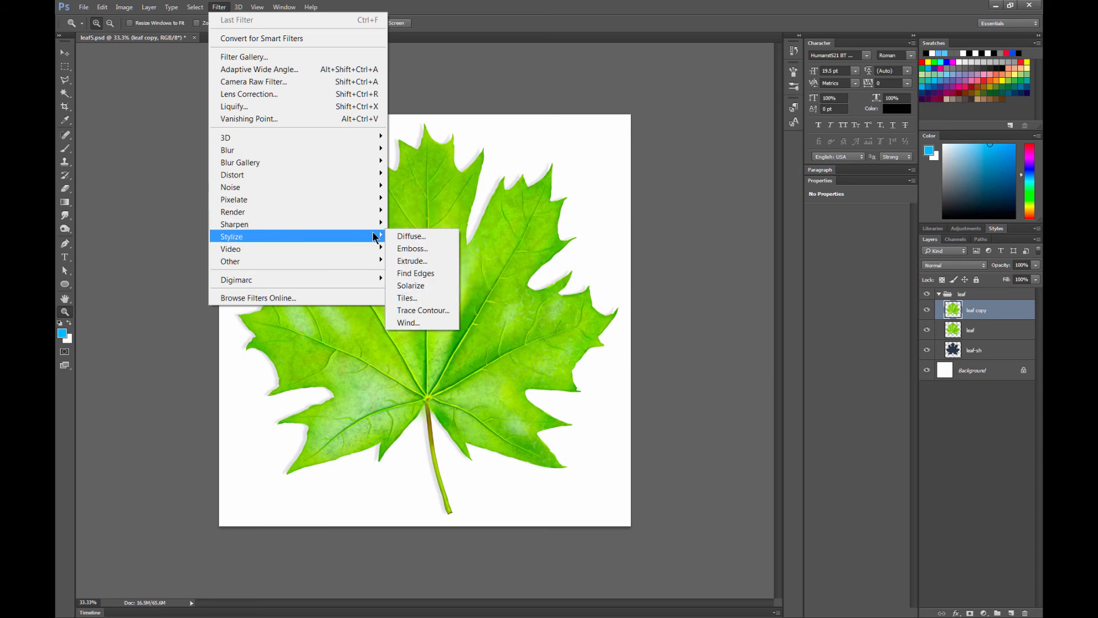
left_click(412, 249)
left_click(604, 146)
Step: Blend the embossed leaf copy in Overlay mode at 25% opacity
left_click(954, 266)
left_click(932, 400)
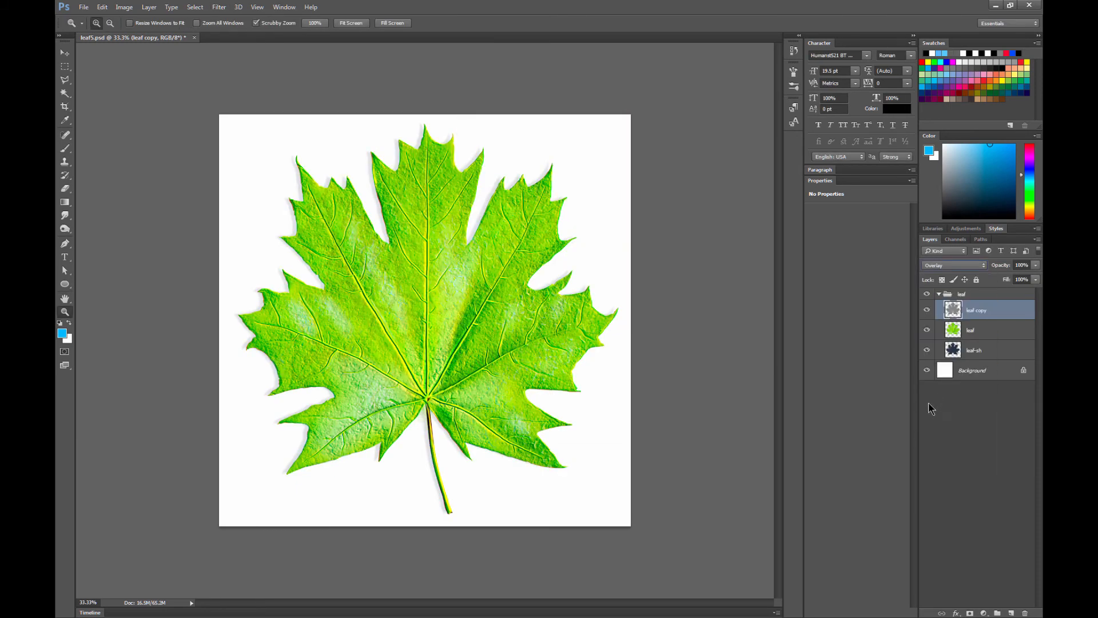
left_click_drag(1035, 265, 996, 283)
left_click(472, 404)
left_click(474, 404)
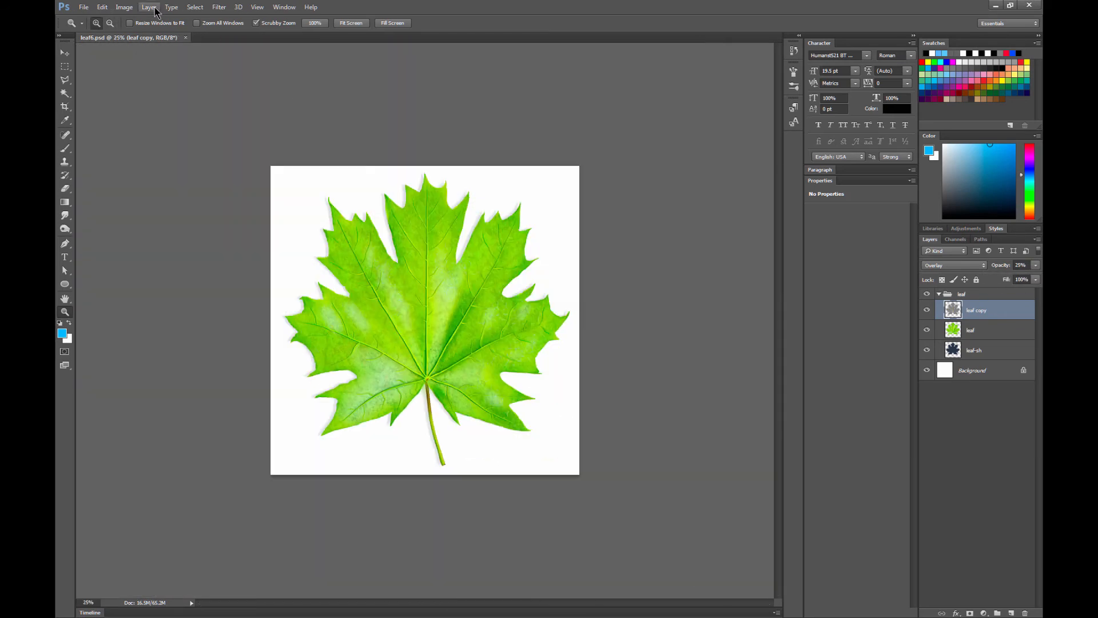
Step: Flatten the image and apply an Iris Blur of 8 px centred on the leaf
left_click(155, 11)
left_click(167, 446)
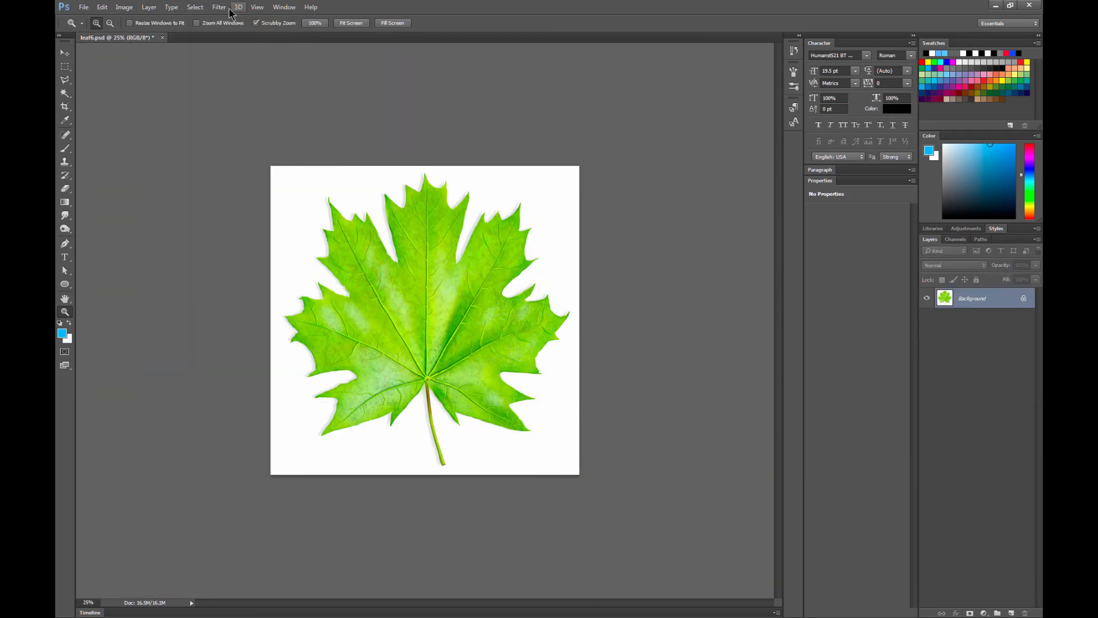
left_click(221, 8)
mouse_move(258, 162)
left_click(415, 174)
left_click_drag(489, 322, 492, 332)
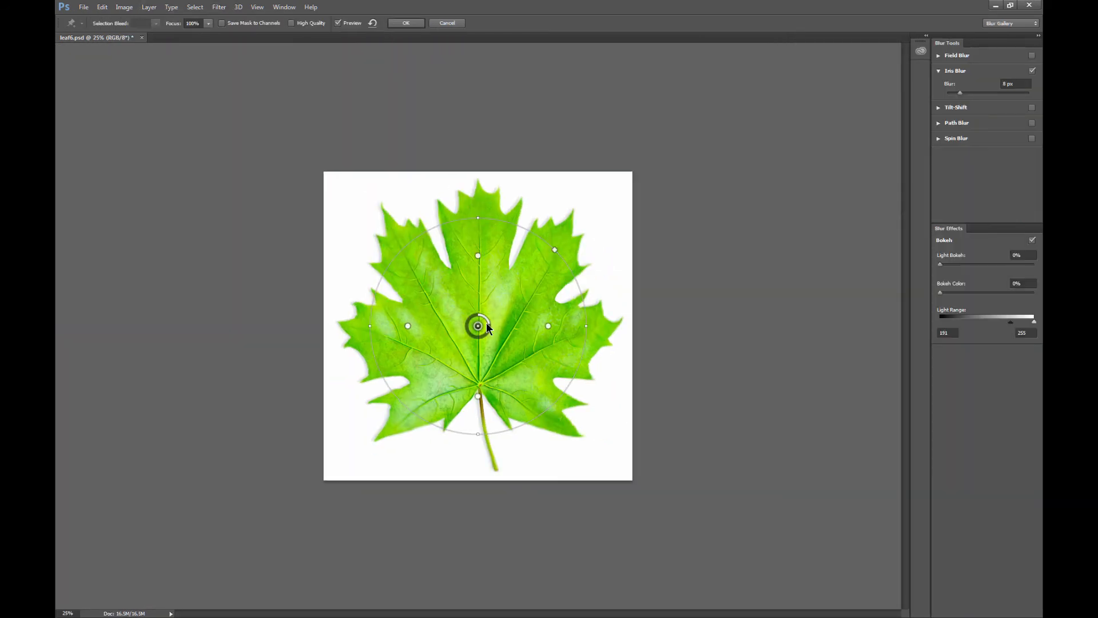
key("Return")
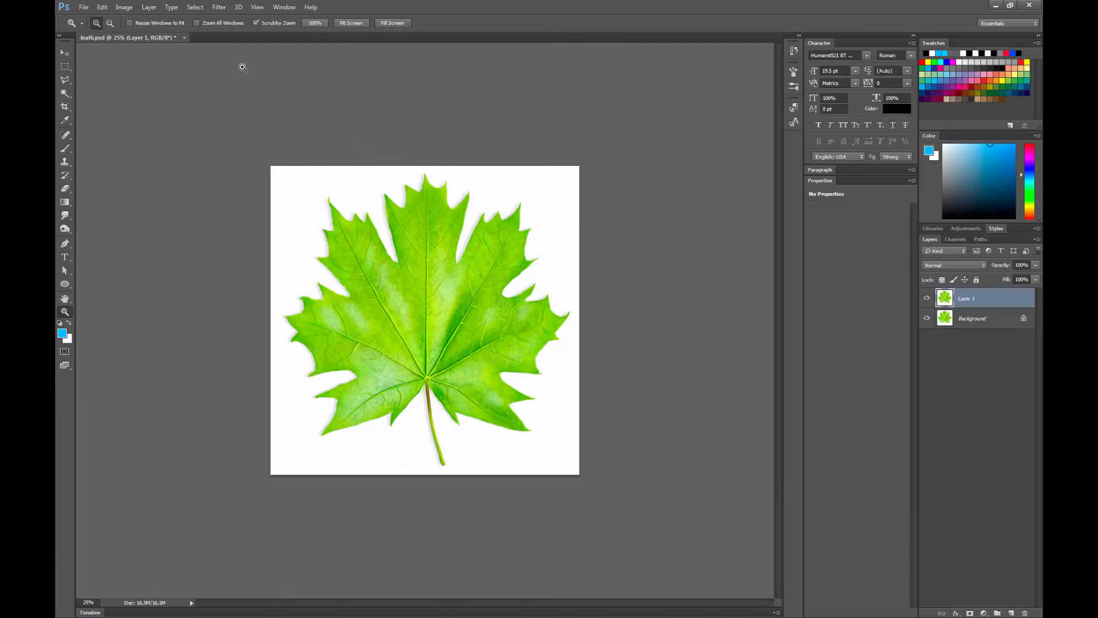
Step: Apply a Shadows/Highlights adjustment to Layer 1, tuning the shadow, highlight and midtone settings
left_click(124, 7)
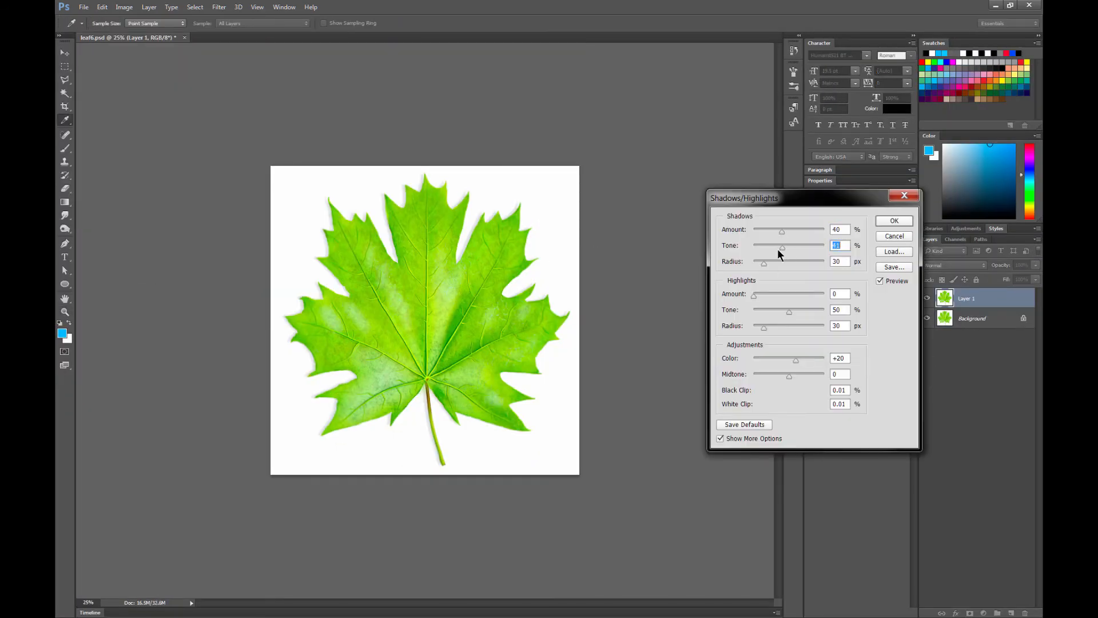
left_click_drag(789, 252, 784, 265)
left_click_drag(753, 296, 764, 297)
left_click_drag(789, 313, 768, 328)
left_click(784, 264)
left_click_drag(765, 248, 778, 233)
left_click_drag(804, 376, 811, 378)
left_click(894, 221)
Step: Lower Layer 1's opacity to blend the Shadows/Highlights result with the background leaf
left_click(1036, 265)
left_click_drag(1035, 277, 1018, 277)
left_click(456, 380, "alt")
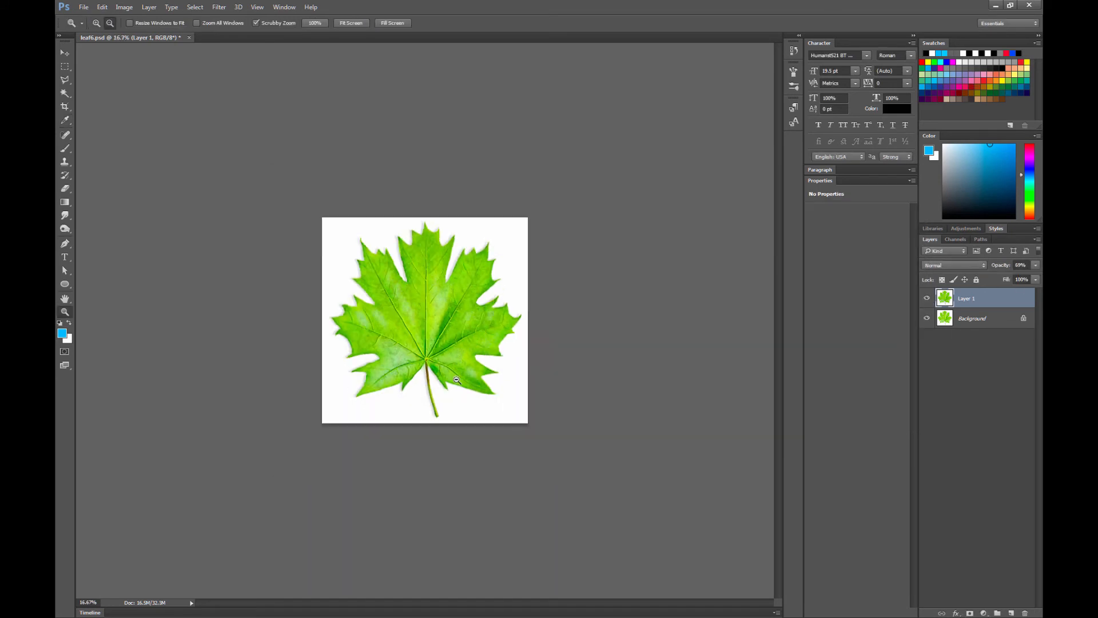
left_click(448, 373)
left_click(449, 373)
Step: Add a Color Balance adjustment layer with midtones at Cyan-Red +29, Magenta-Green -32 and Yellow-Blue -13
left_click(984, 613)
left_click(972, 491)
left_click_drag(843, 235, 853, 235)
left_click_drag(844, 252, 834, 252)
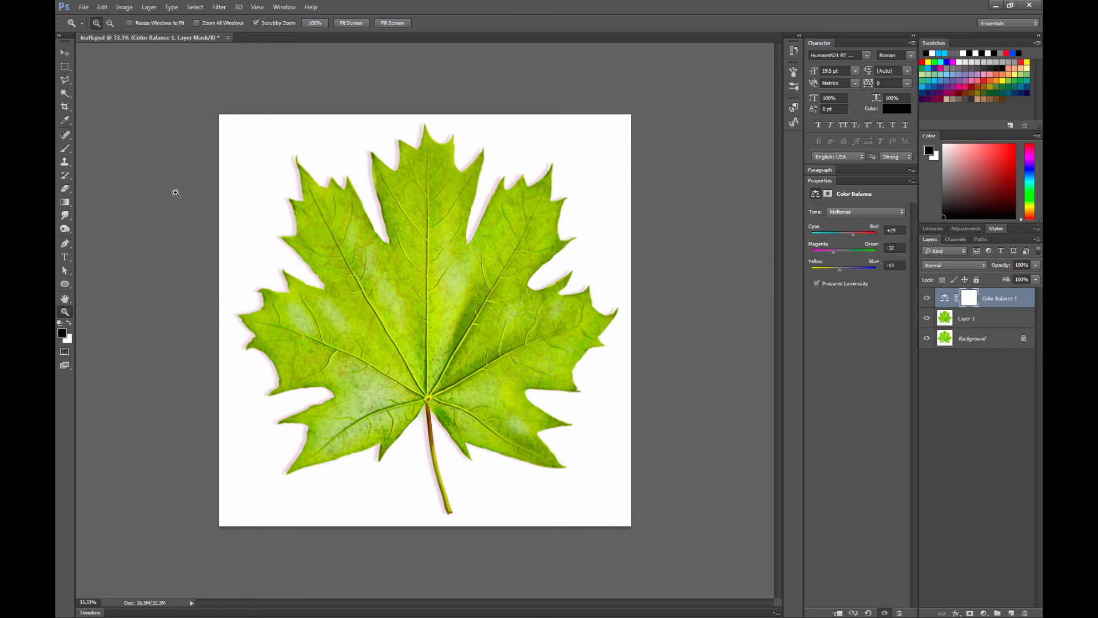
Step: Invert the Color Balance mask and reveal the warm tint from the leaf's right side with a white radial gradient
key("g")
key("ctrl+i")
key("x")
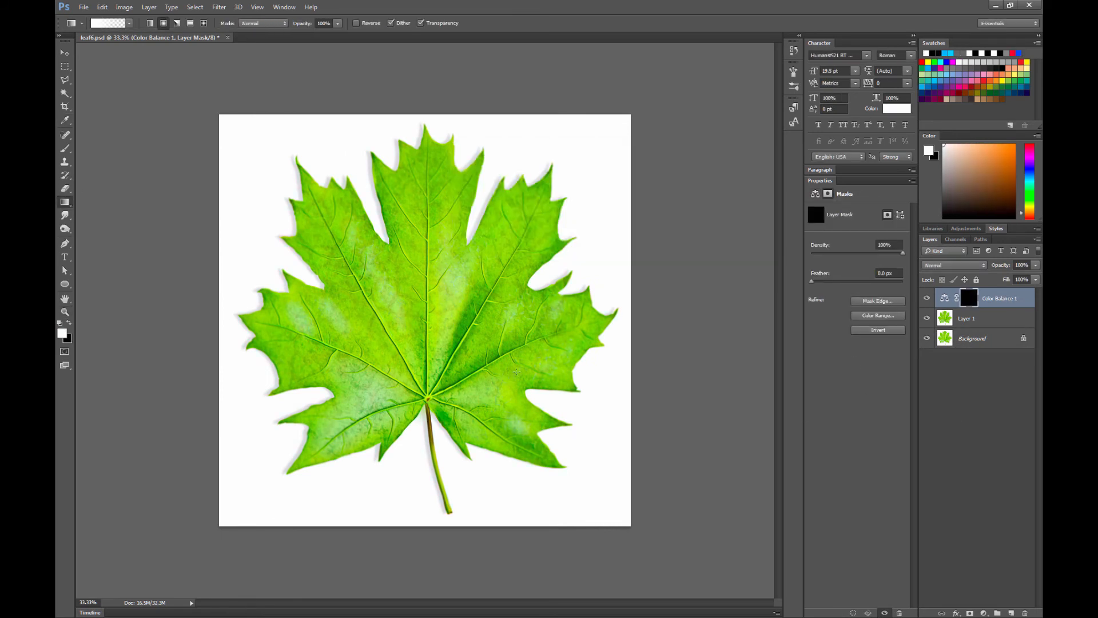
left_click_drag(577, 320, 321, 332)
Step: Add a second Color Balance adjustment and mask it off the leaf's right side with a black radial gradient
left_click(984, 613)
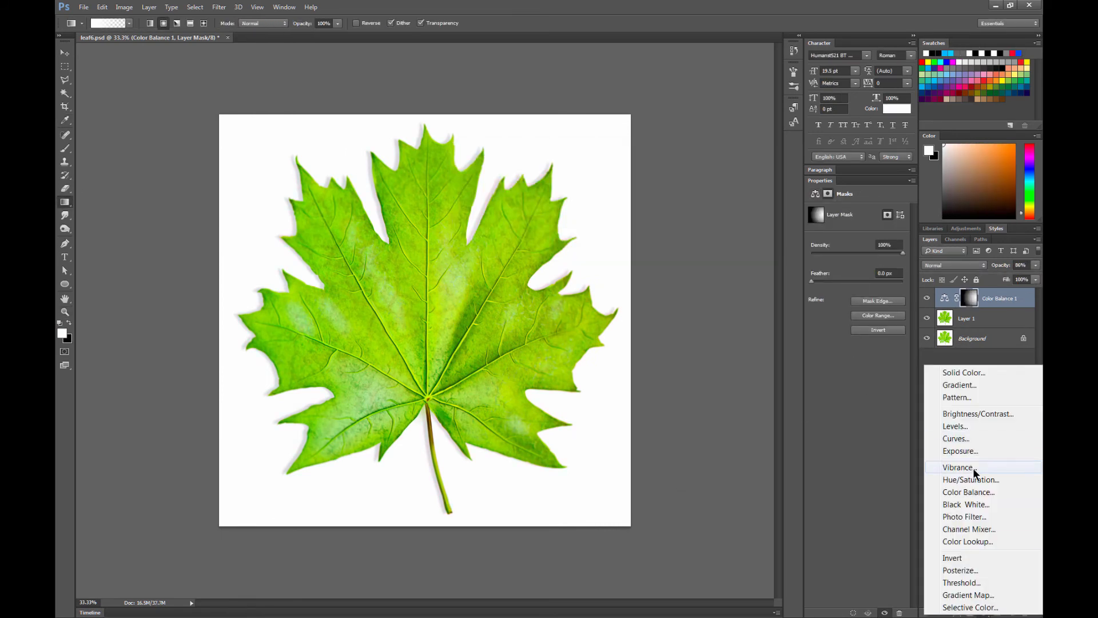
left_click(972, 491)
key("x")
left_click_drag(592, 320, 326, 329)
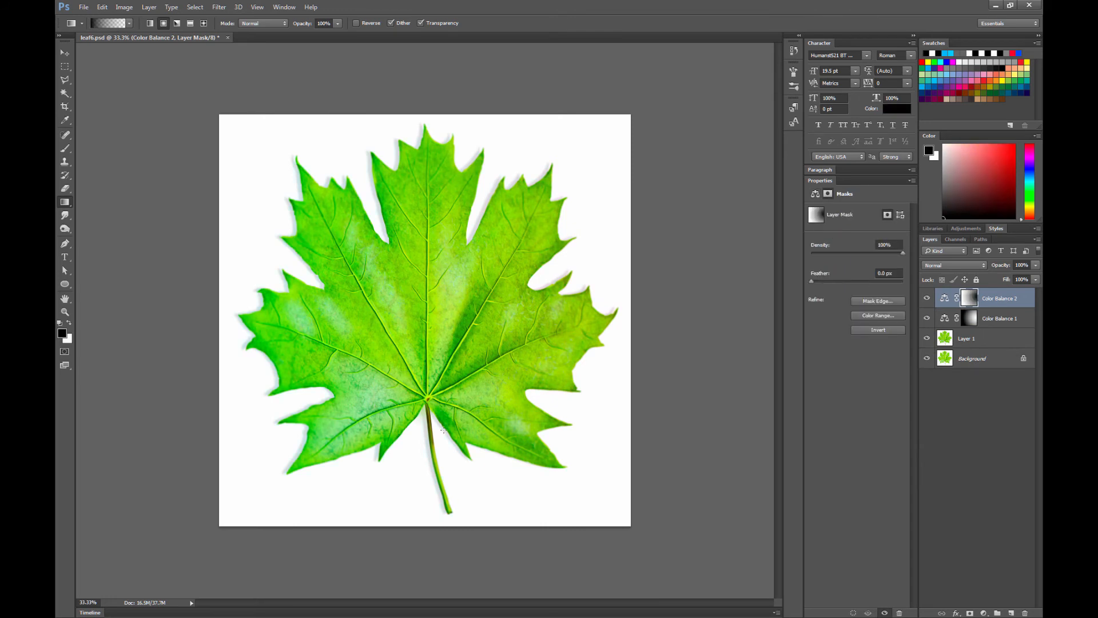
Step: Lower the second Color Balance layer's opacity and compare the leaf with and without it
left_click(1036, 265)
left_click_drag(1037, 277, 1020, 280)
left_click(927, 298)
left_click(927, 298)
key("z")
left_click(195, 355, "alt")
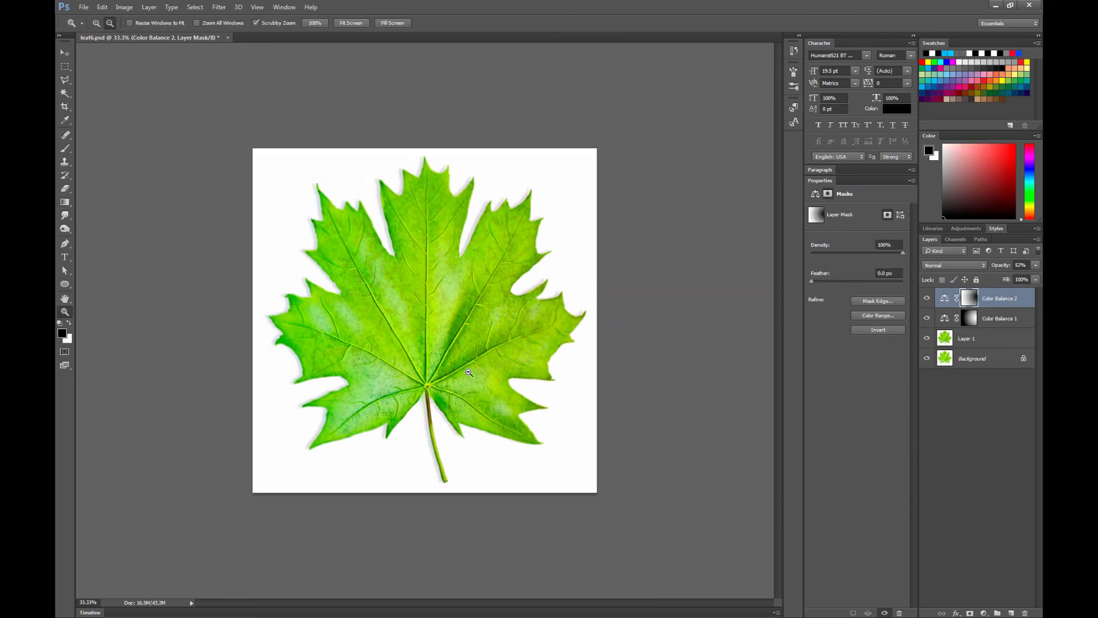
left_click(195, 354, "alt")
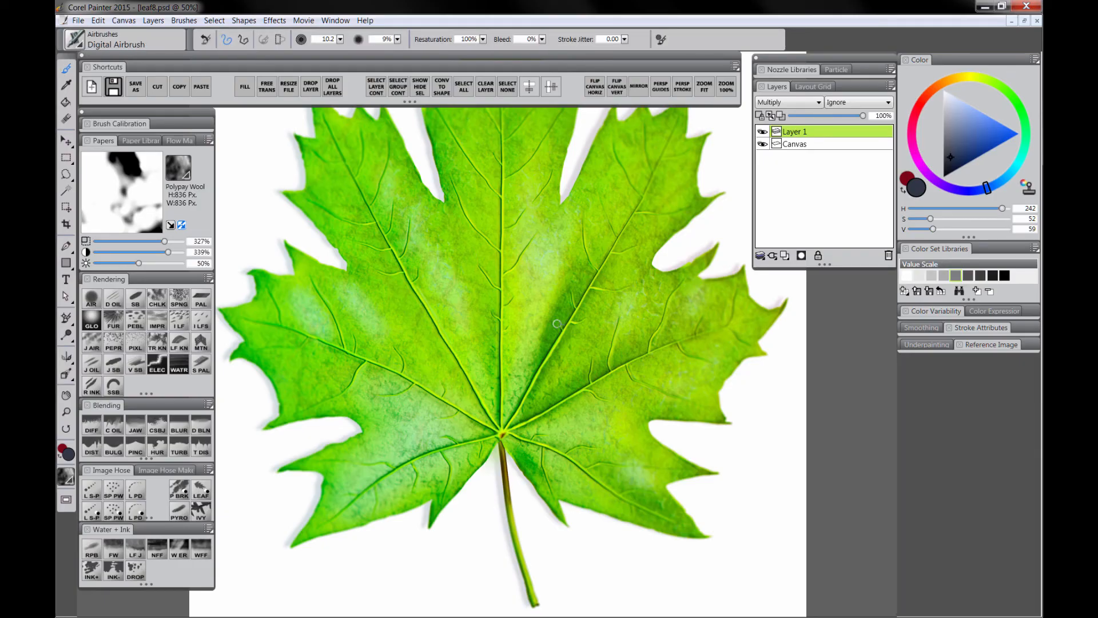
Step: Switch to Corel Painter, sample a mid green from the leaf and airbrush fine veins across the left lobe on Layer 1
left_click(425, 378, "alt")
left_click_drag(425, 383, 420, 343)
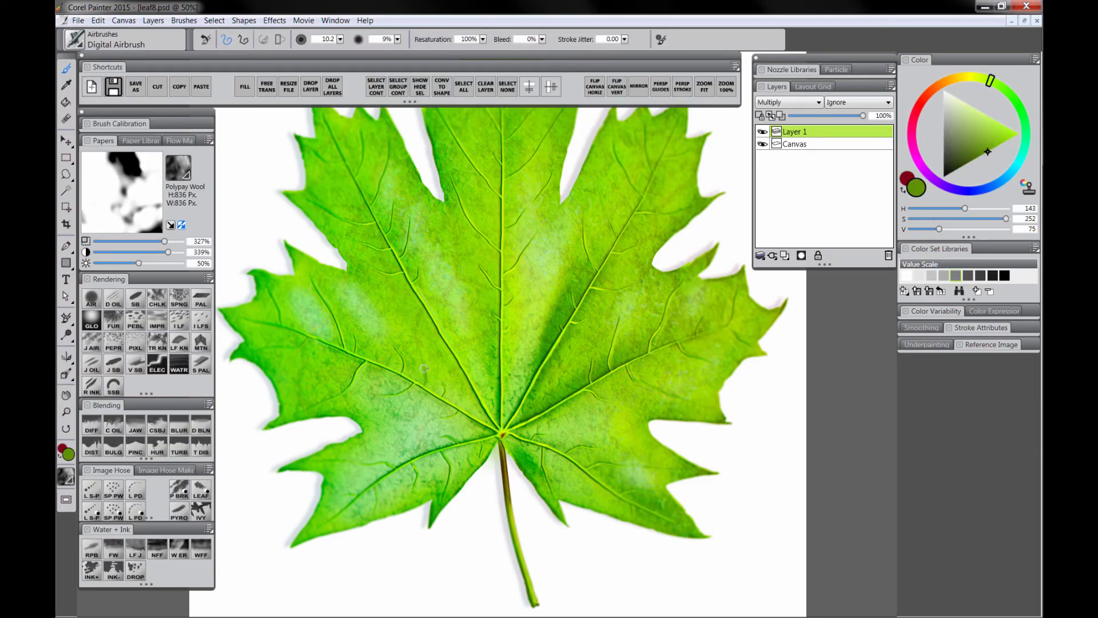
left_click(113, 298)
key("ctrl+z")
left_click(92, 298)
left_click_drag(439, 397, 397, 414)
mouse_move(445, 397)
left_mouse_down()
mouse_move(431, 358)
mouse_move(372, 336)
left_mouse_up()
mouse_move(375, 369)
left_mouse_down()
mouse_move(359, 390)
mouse_move(305, 376)
left_mouse_up()
mouse_move(336, 350)
left_mouse_down()
mouse_move(302, 363)
mouse_move(303, 299)
left_mouse_up()
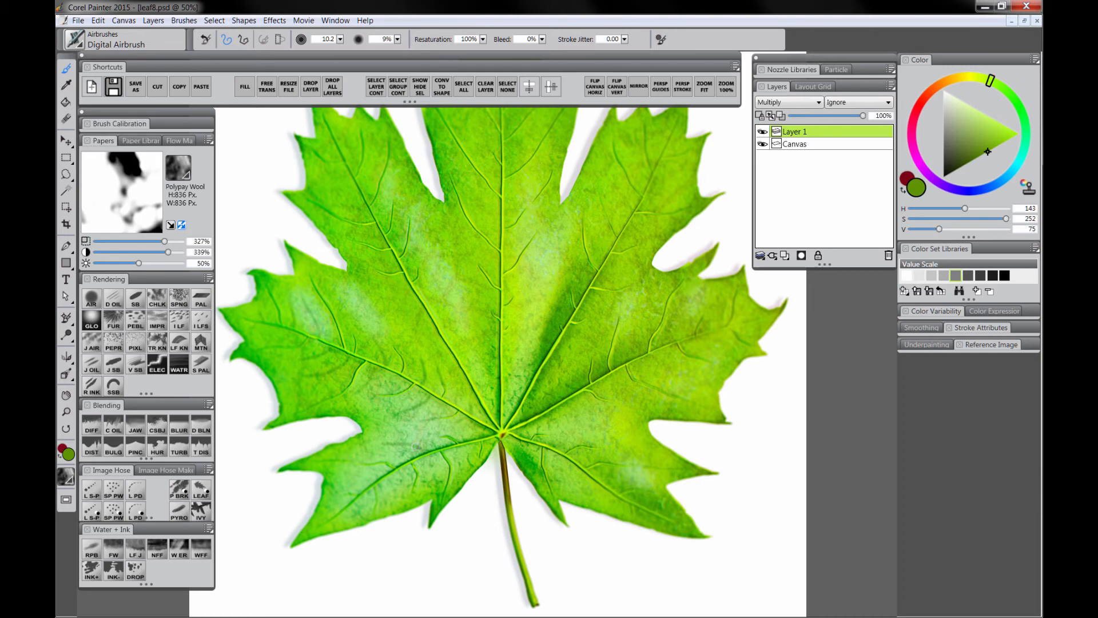
Step: Airbrush fine side veins branching off the main veins of the two lower lobes, either side of the stem
left_click_drag(431, 452, 437, 492)
left_click_drag(396, 470, 389, 504)
left_click_drag(378, 482, 349, 474)
left_click_drag(470, 447, 462, 480)
left_click_drag(475, 440, 459, 430)
left_click_drag(560, 454, 569, 492)
left_click_drag(578, 466, 589, 502)
left_click_drag(549, 444, 579, 430)
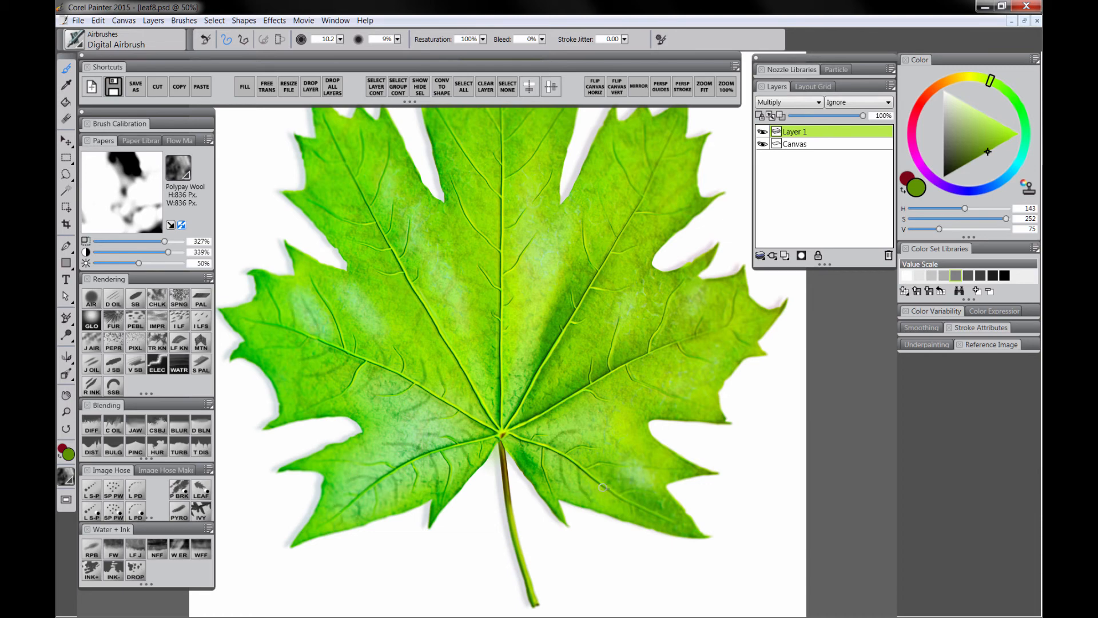
Step: Airbrush fine side veins across the right lobe and the upper-right lobe
left_click_drag(609, 375, 638, 397)
mouse_move(574, 398)
left_mouse_down()
mouse_move(597, 409)
mouse_move(566, 378)
left_mouse_up()
left_click_drag(625, 361, 632, 320)
mouse_move(643, 358)
left_mouse_down()
mouse_move(687, 375)
mouse_move(685, 302)
left_mouse_up()
left_click_drag(698, 336, 723, 347)
left_click_drag(603, 269, 636, 264)
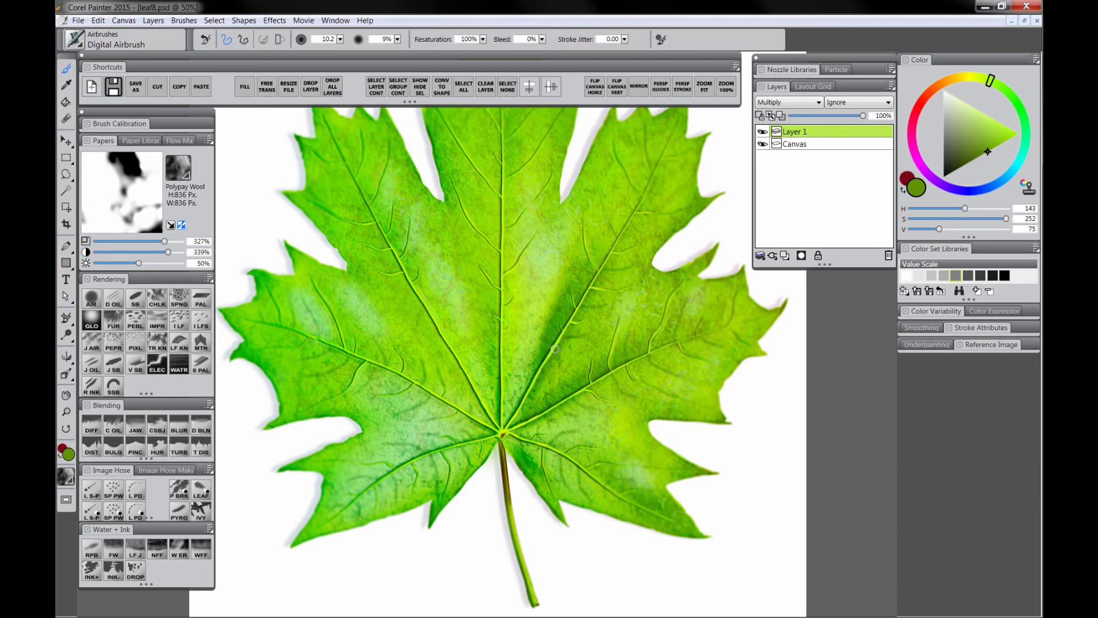
scroll(603, 240, "up", 3)
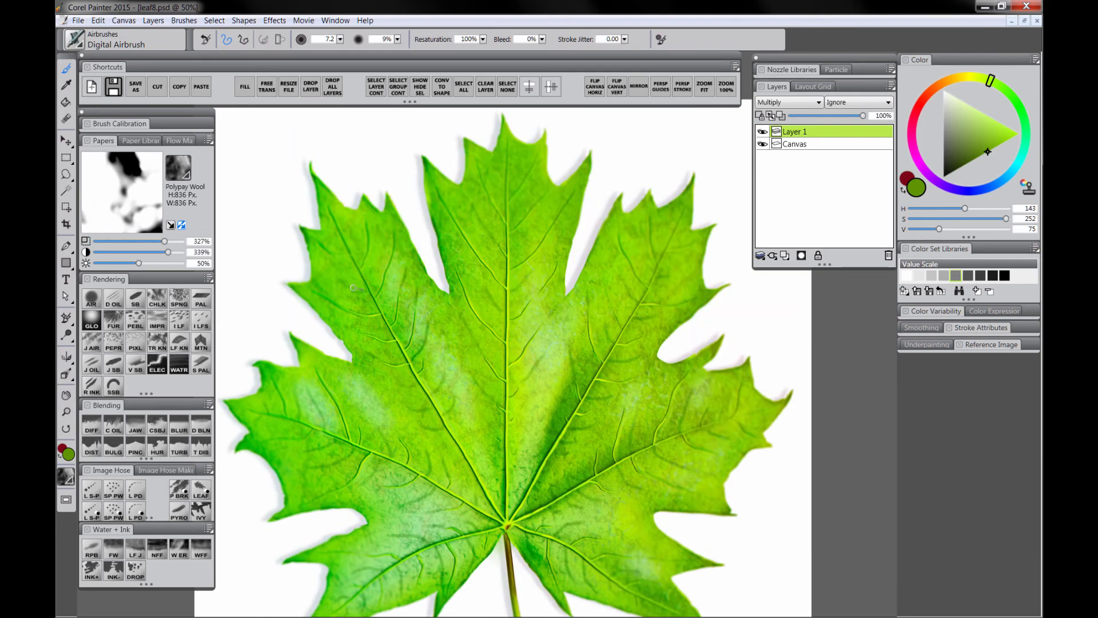
Step: Airbrush thinner side veins on the upper-left and central lobes with a brush size of 7.2
left_click_drag(431, 395, 448, 365)
left_click_drag(444, 411, 459, 382)
left_click_drag(434, 410, 404, 405)
left_click_drag(506, 313, 485, 289)
left_click_drag(512, 293, 539, 267)
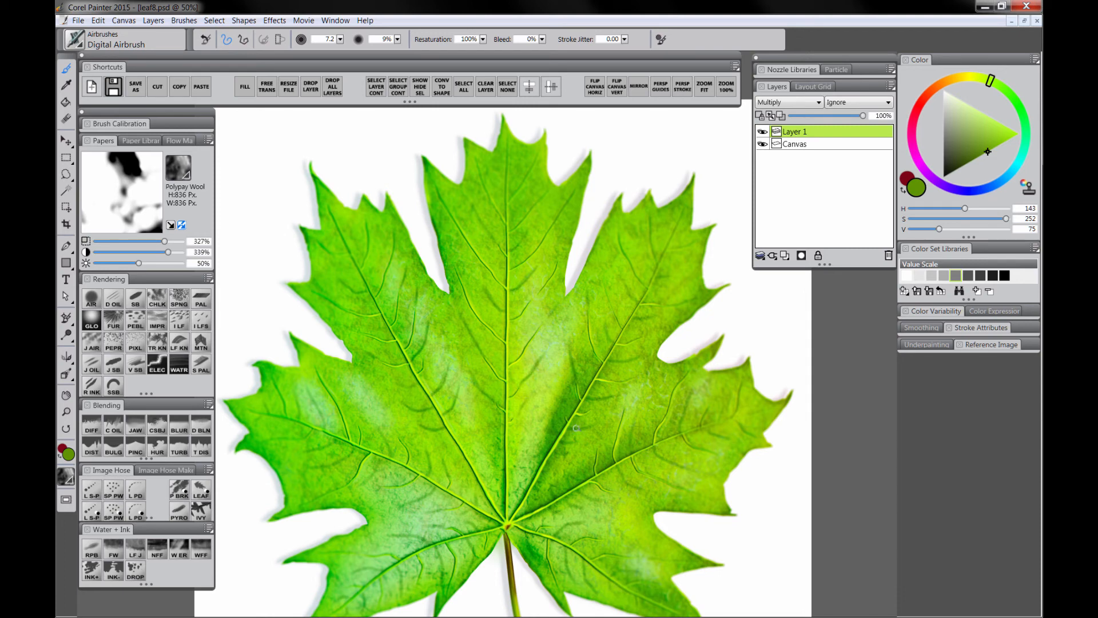
Step: Add a few more thin veins around the right, lower and left lobes, and create a new layer
left_click_drag(621, 468, 648, 490)
left_click_drag(551, 535, 575, 521)
left_click_drag(584, 561, 593, 584)
left_click_drag(426, 497, 408, 501)
left_click_drag(354, 448, 343, 458)
left_click(785, 255)
left_click(416, 356, "alt")
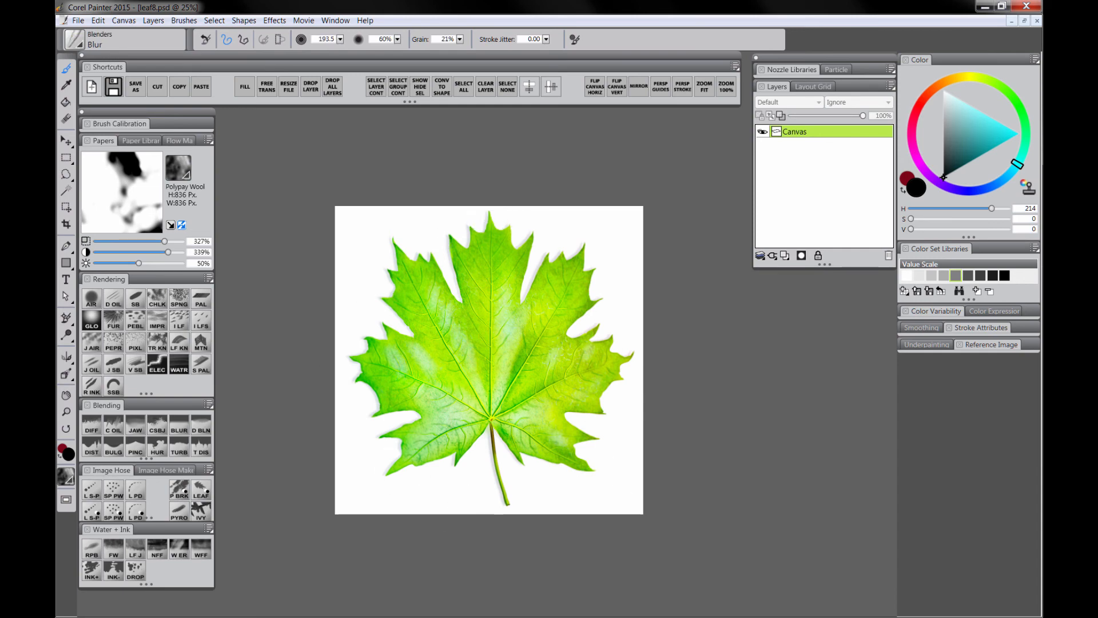
Step: Soften a spot near the leaf's centre with a light Blur brush stroke and check the leaf with the palettes hidden
left_click_drag(475, 301, 481, 298)
key("Tab")
scroll(441, 404, "up", 2)
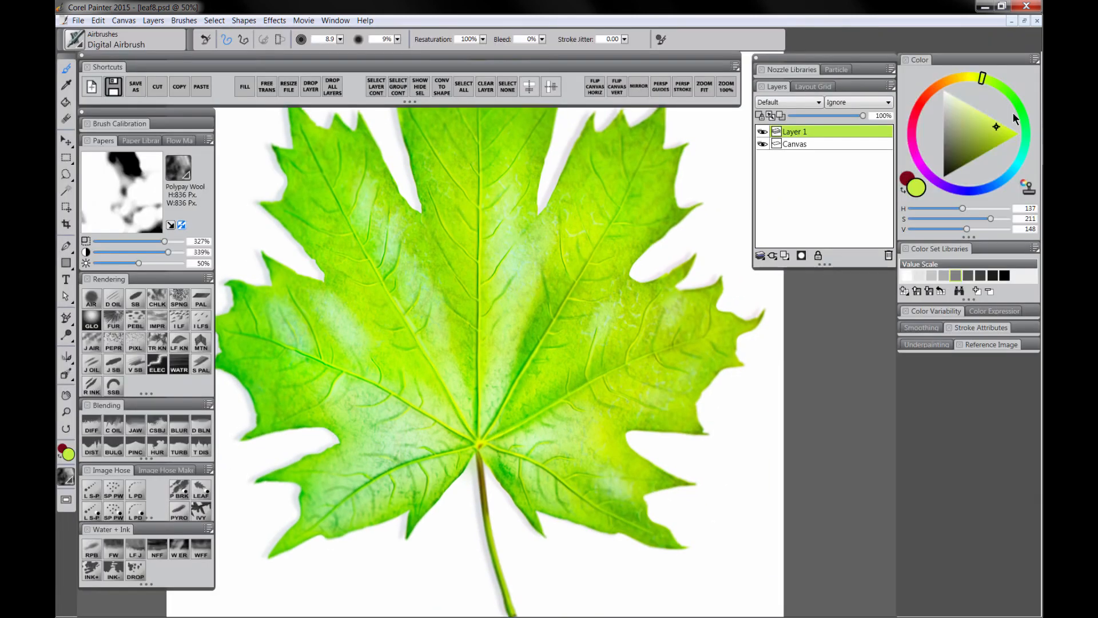
key("Tab")
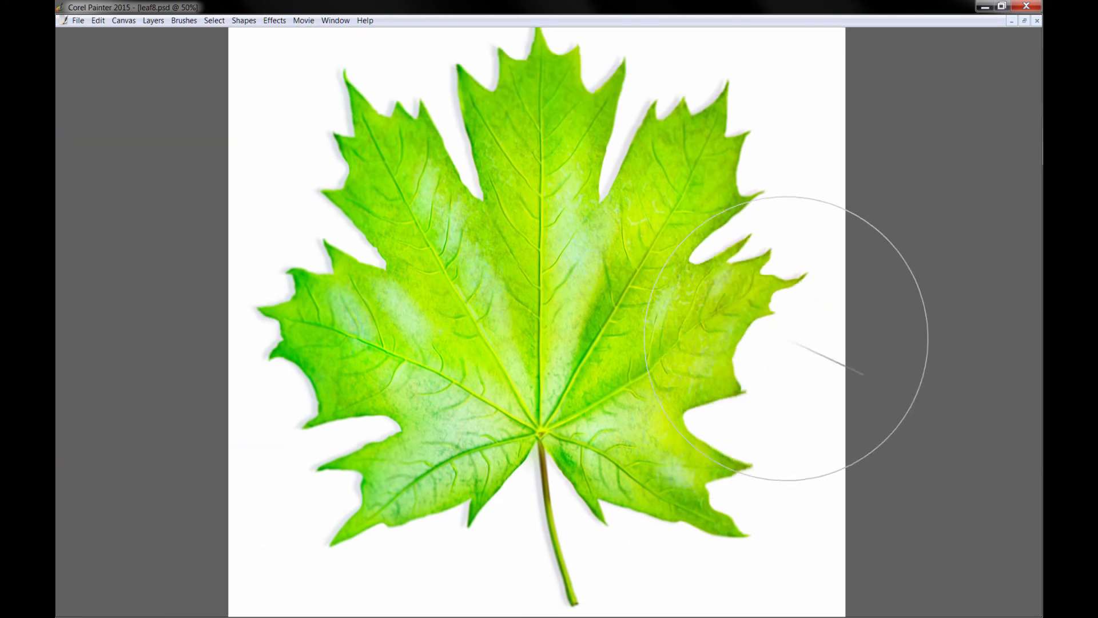
Step: Bring back the palettes and change Layer 1's composite method to blend its strokes into the leaf
key("Tab")
key("Tab")
key("Tab")
key("ctrl+minus")
key("ctrl+minus")
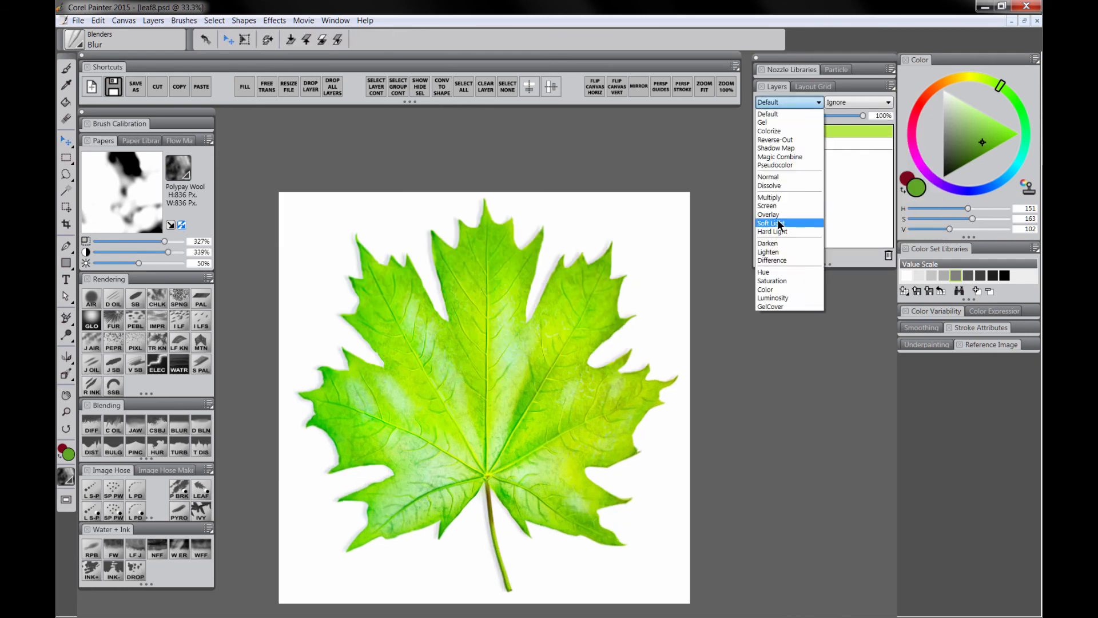
left_click(778, 218)
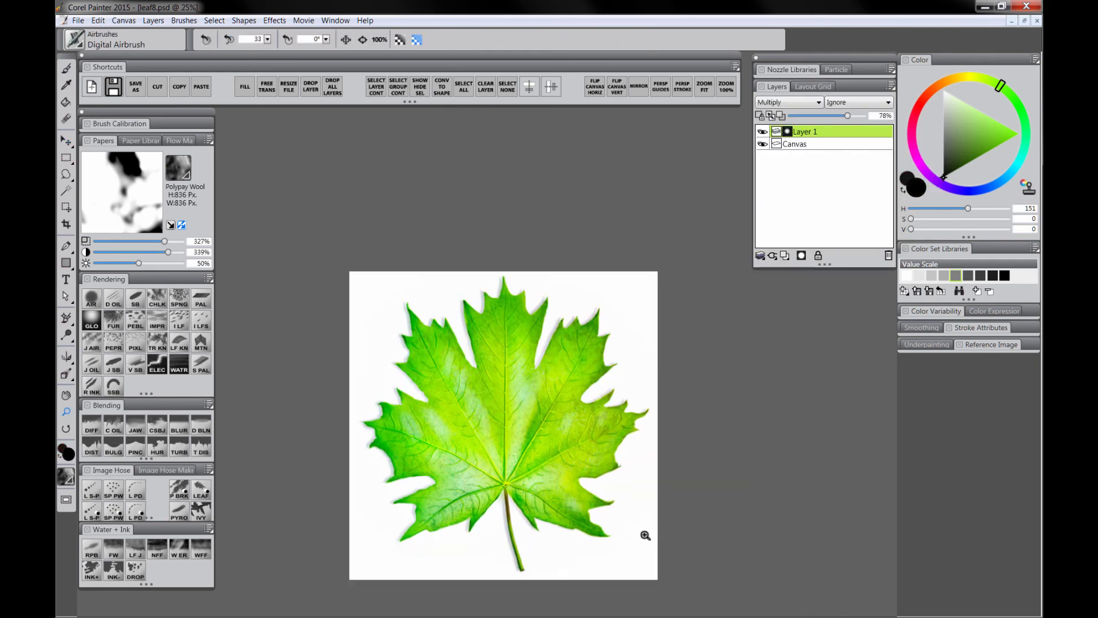
key("ctrl+plus")
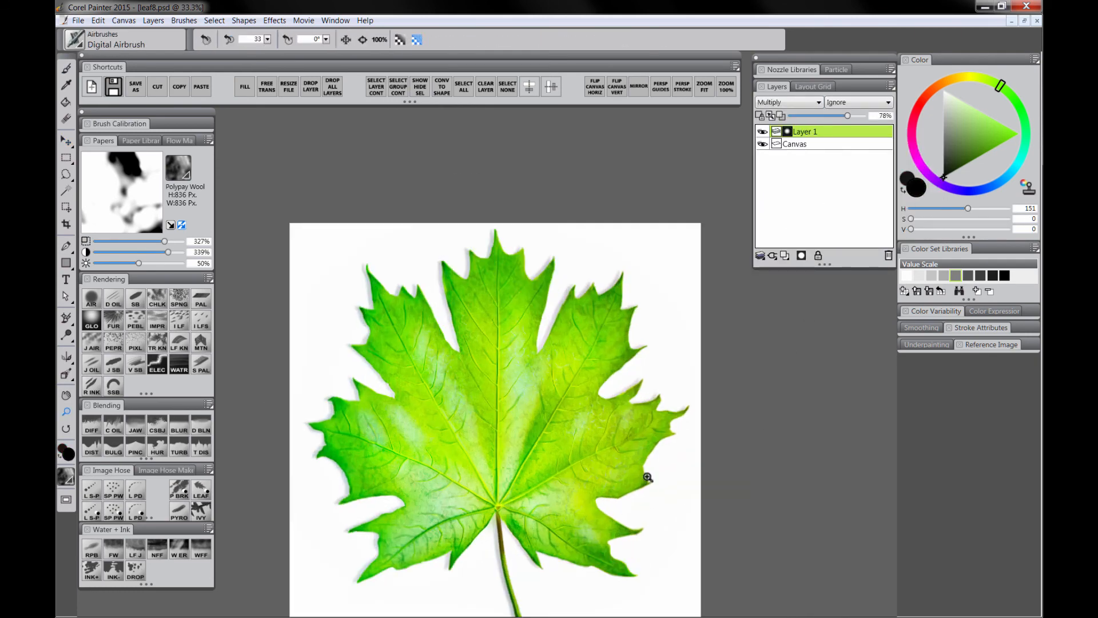